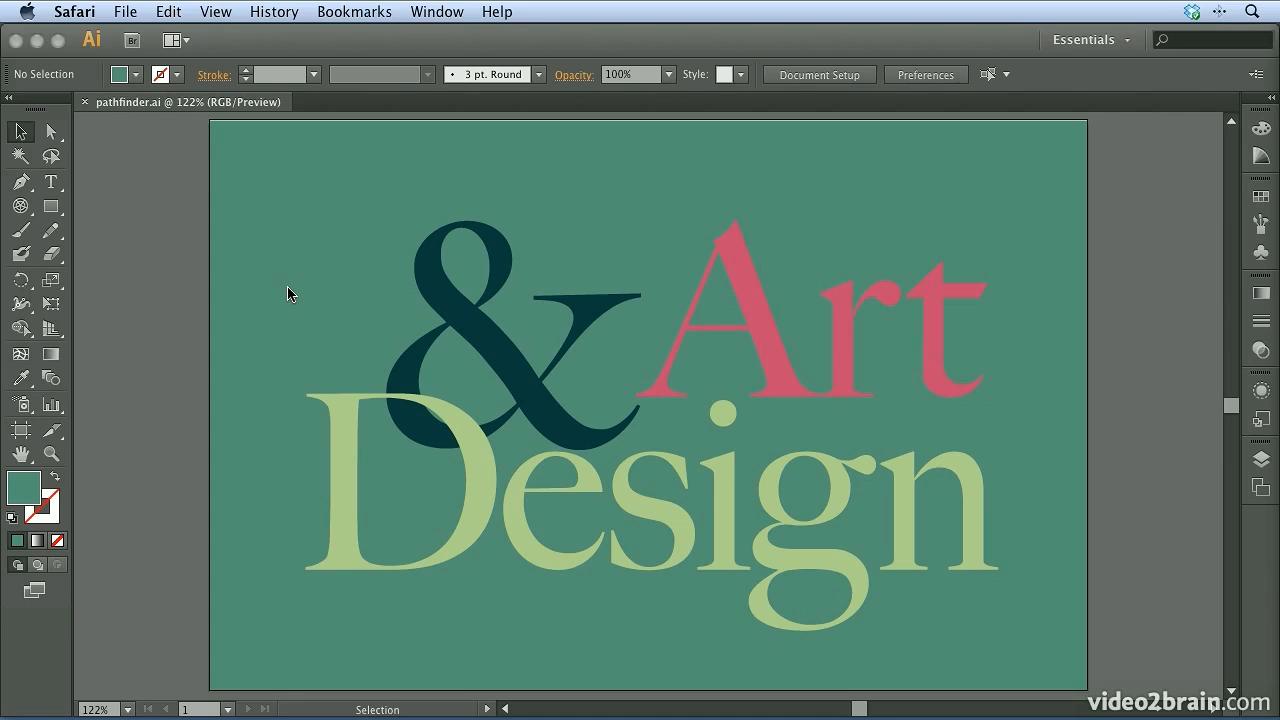
Draw a rectangle in the artboard's upper-left corner, left of the ampersand, and fill it with the bright red swatch
left_click(51, 208)
left_click(51, 208)
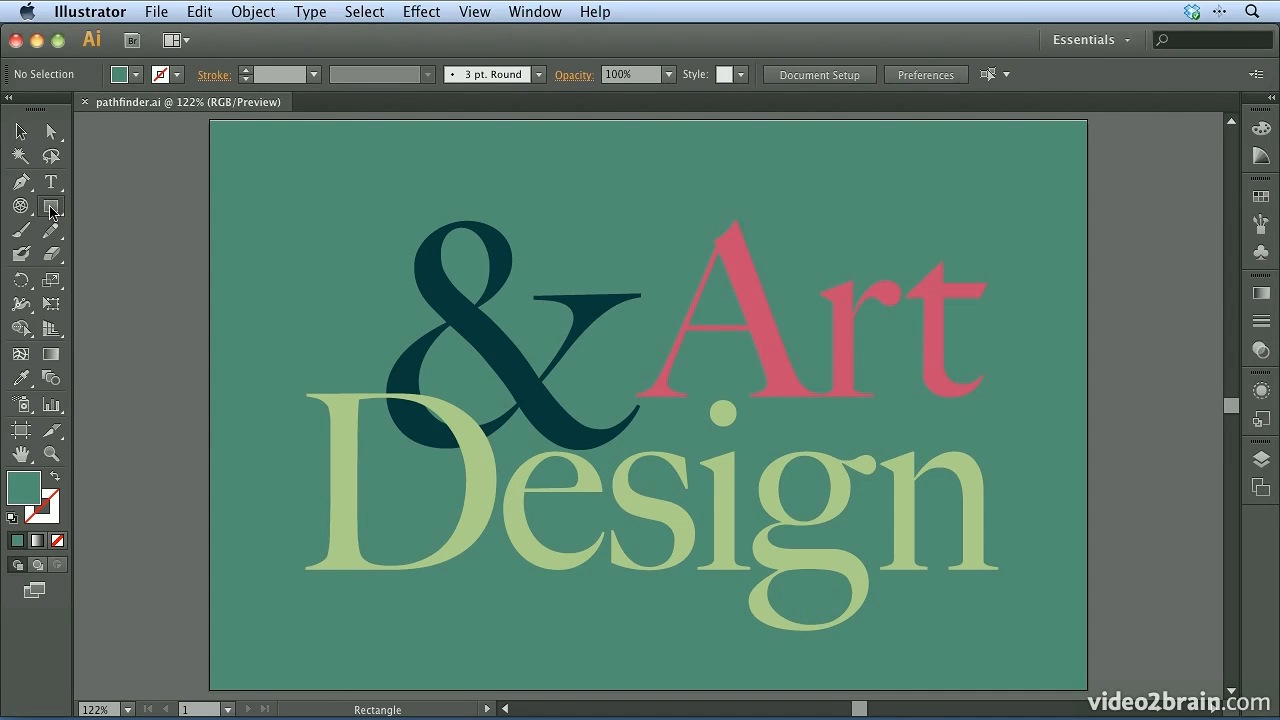
left_click_drag(228, 155, 357, 268)
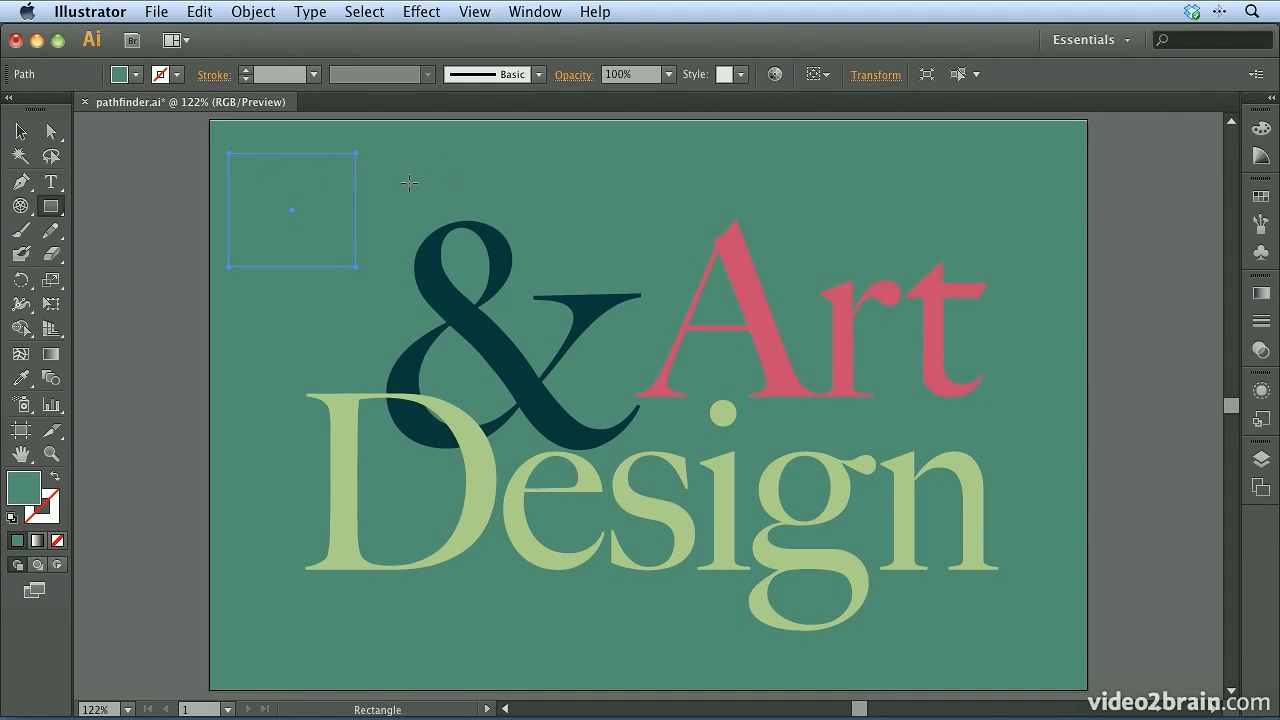
left_click(1261, 196)
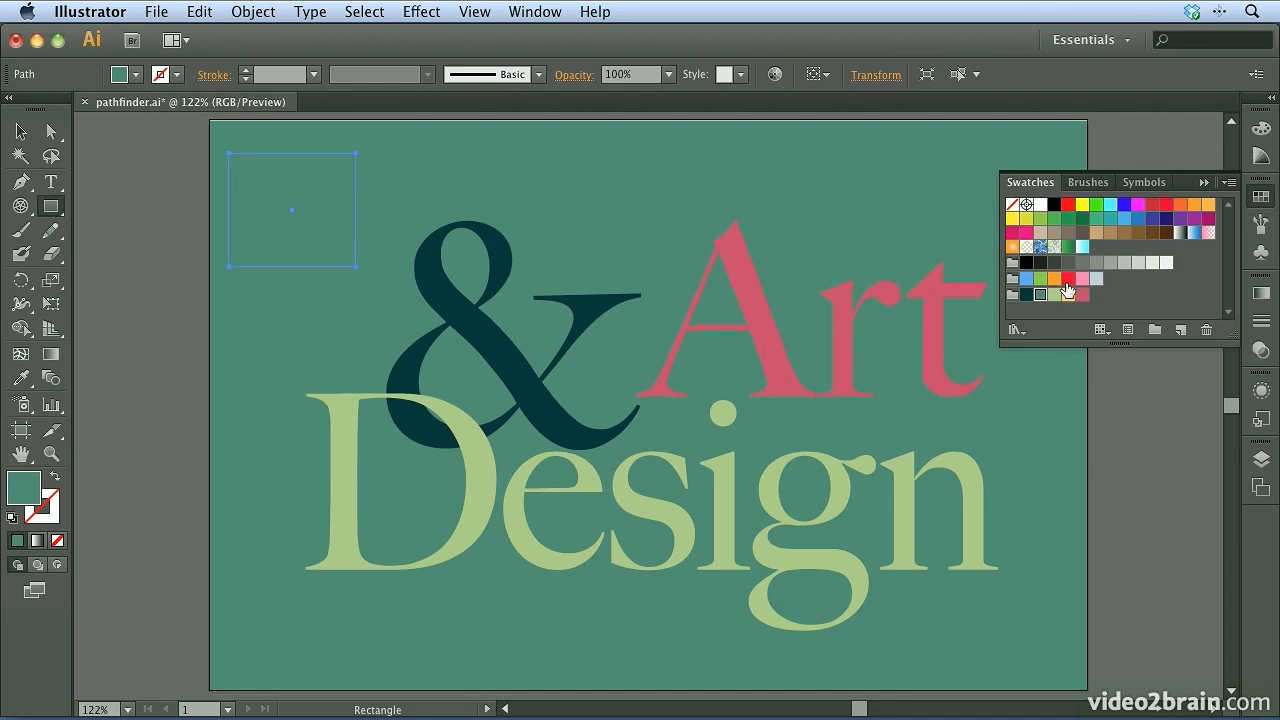
left_click(1068, 281)
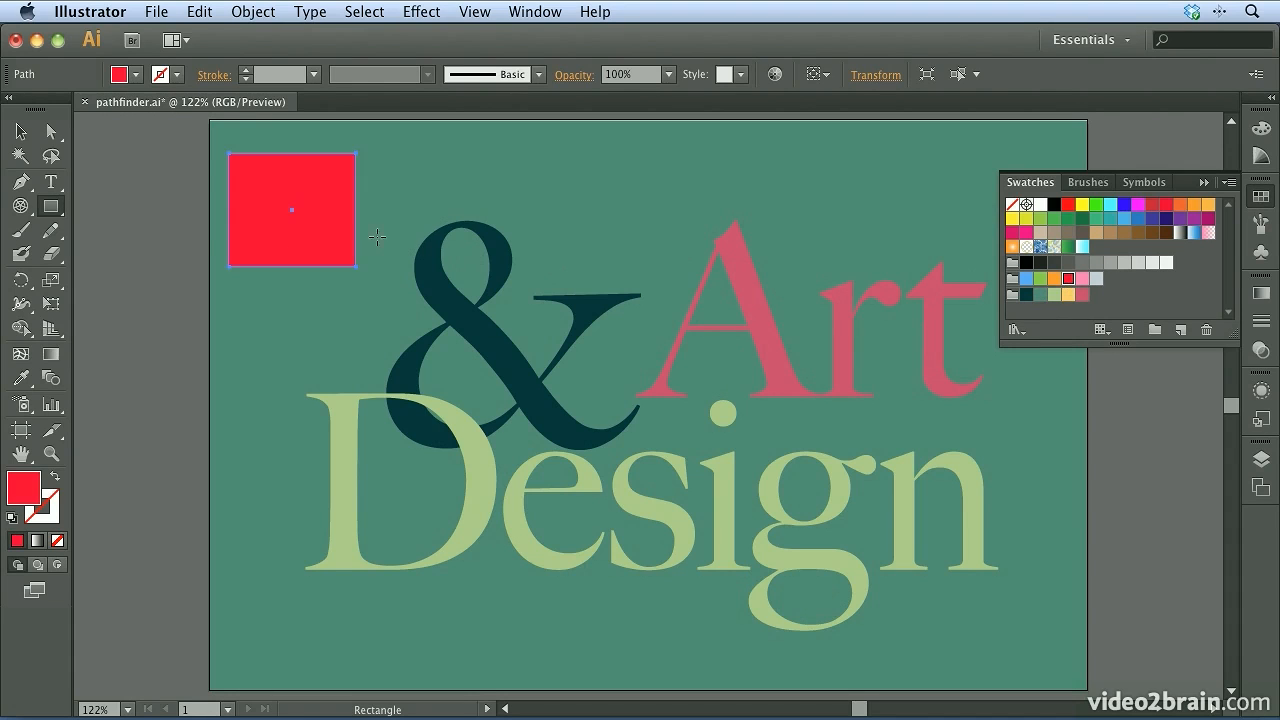
Draw a circle overlapping the red rectangle's lower-right corner, fill it with the bright green swatch, and deselect it
left_click_drag(50, 206, 140, 252)
left_click_drag(288, 202, 405, 318)
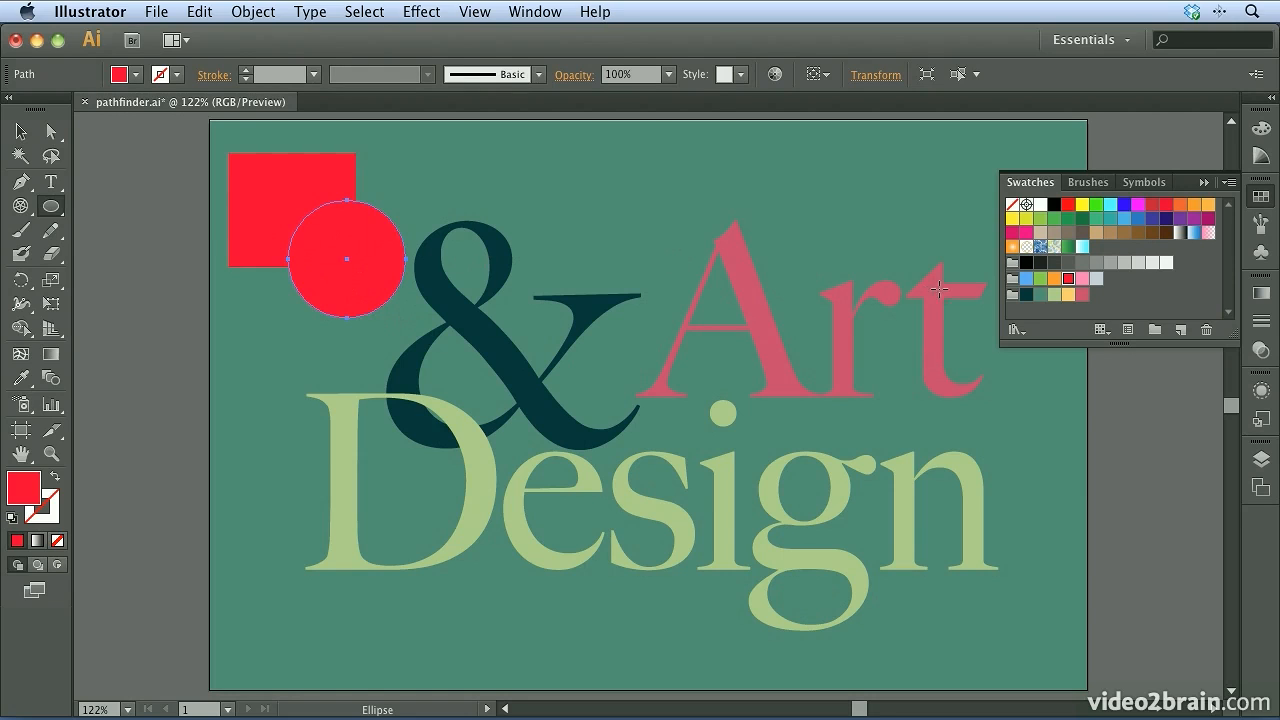
left_click(1040, 279)
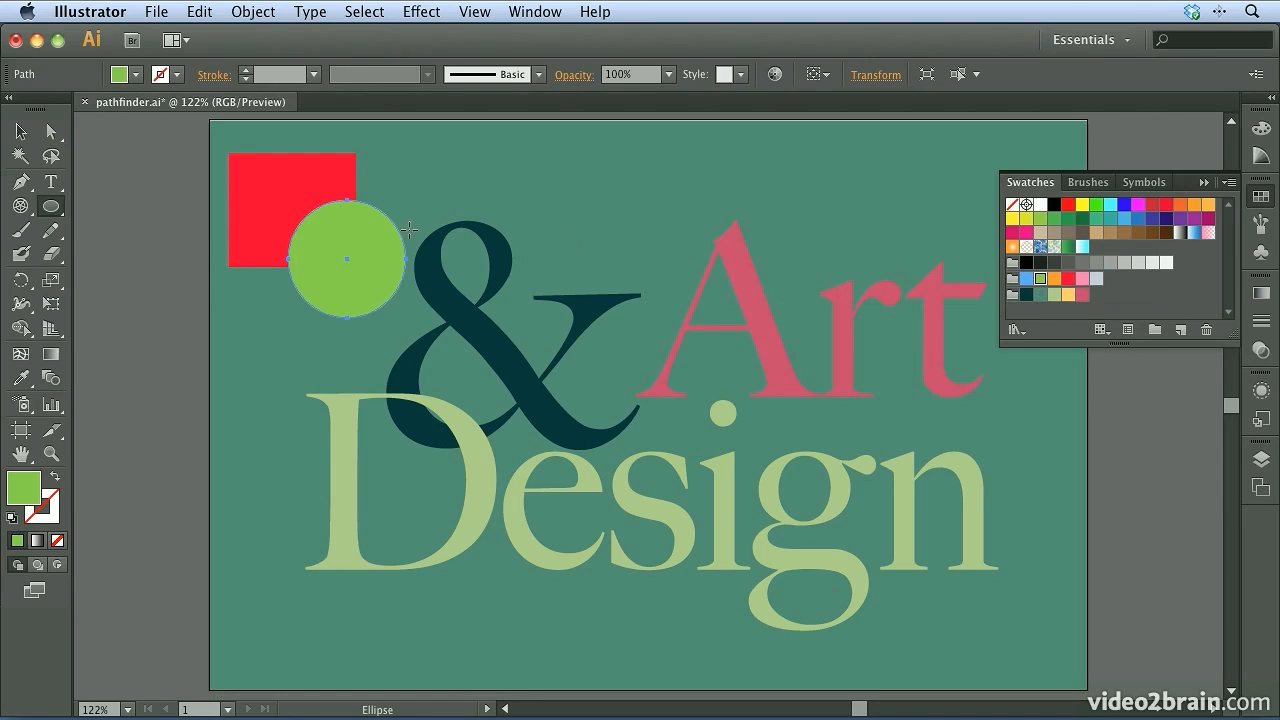
left_click(20, 131)
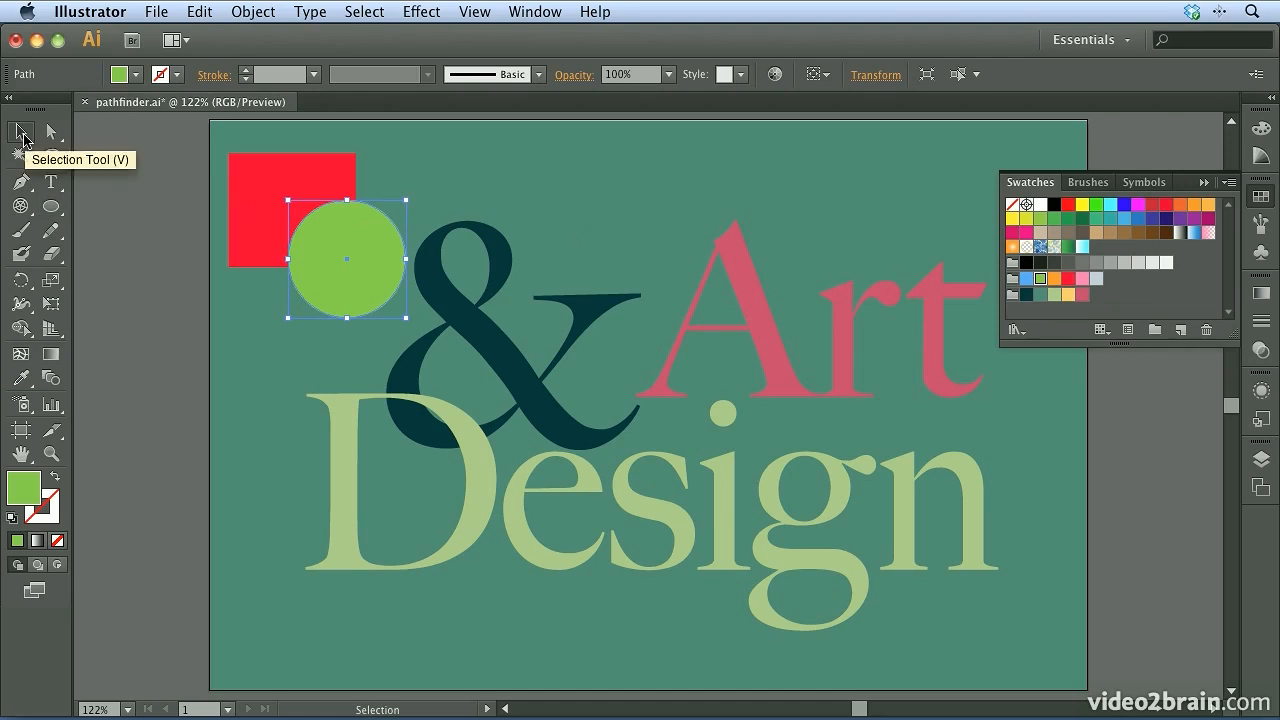
left_click(144, 235)
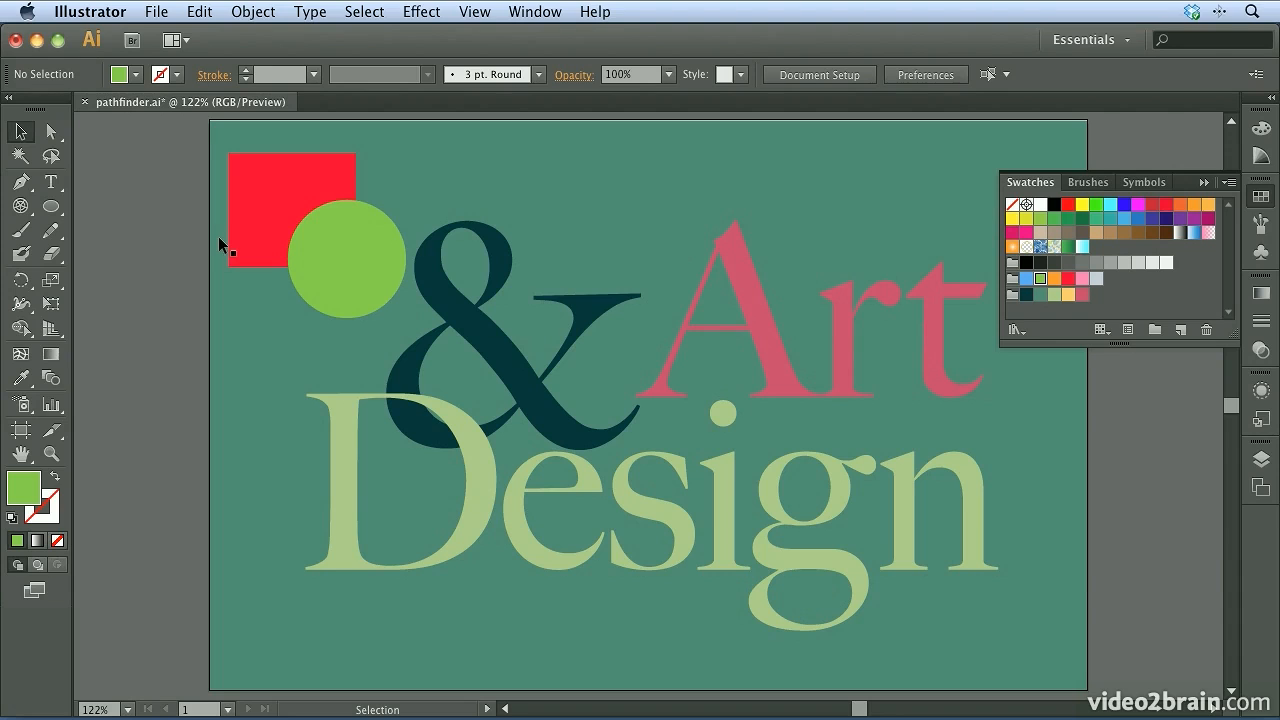
Show the Pathfinder controls and place them over the artwork beside the red and green shapes
left_click(531, 12)
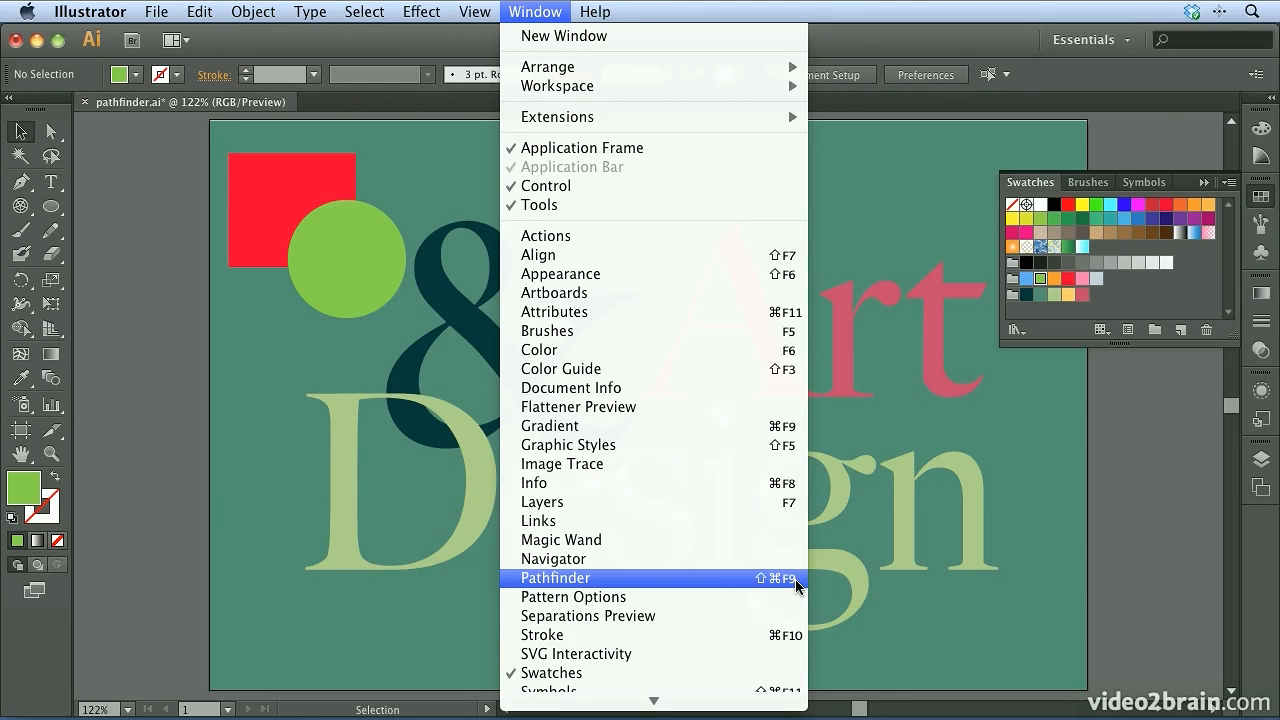
left_click(723, 580)
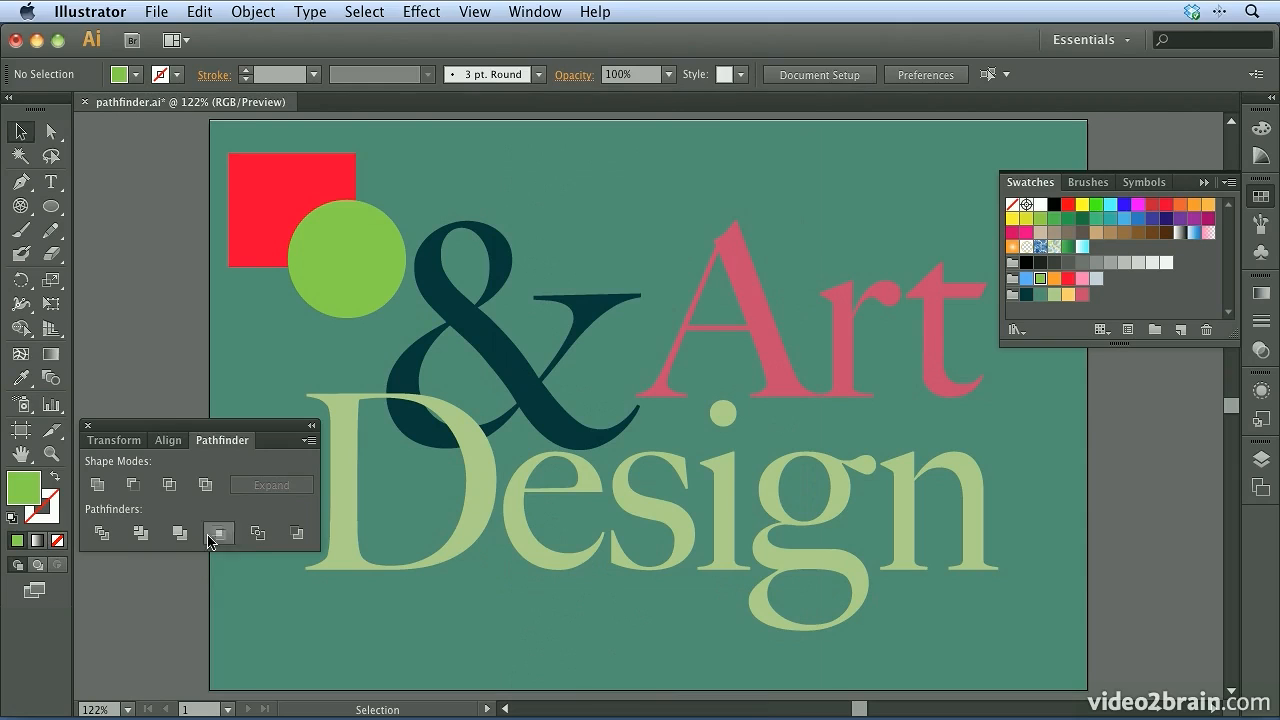
left_click_drag(185, 424, 613, 163)
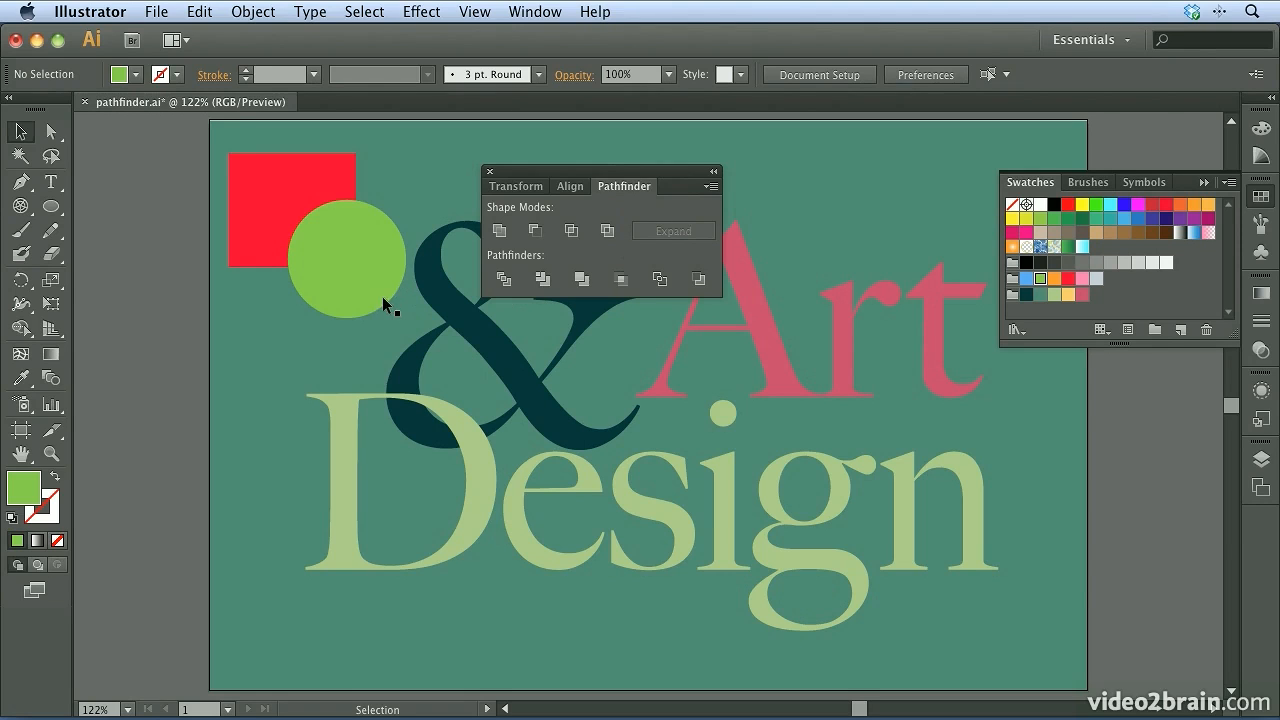
Try Unite and Minus Front in turn on the red rectangle and green circle, undoing each operation
left_click(252, 186)
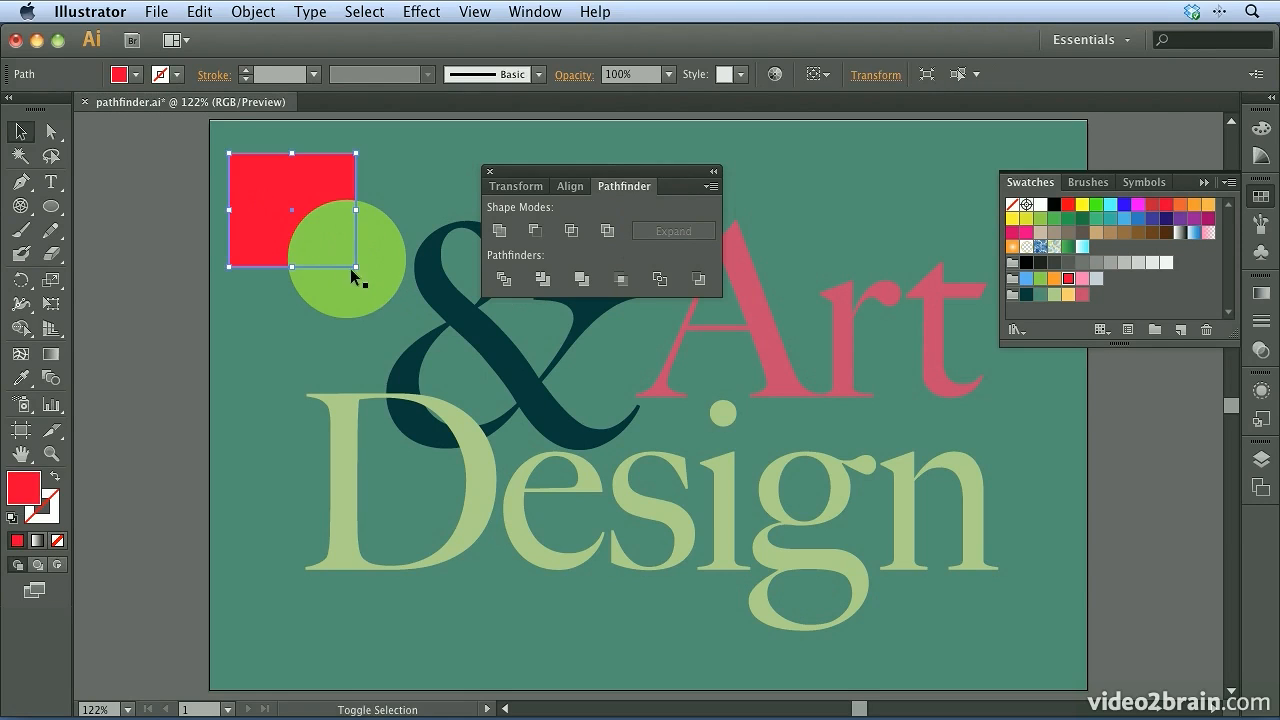
left_click(353, 284, "shift")
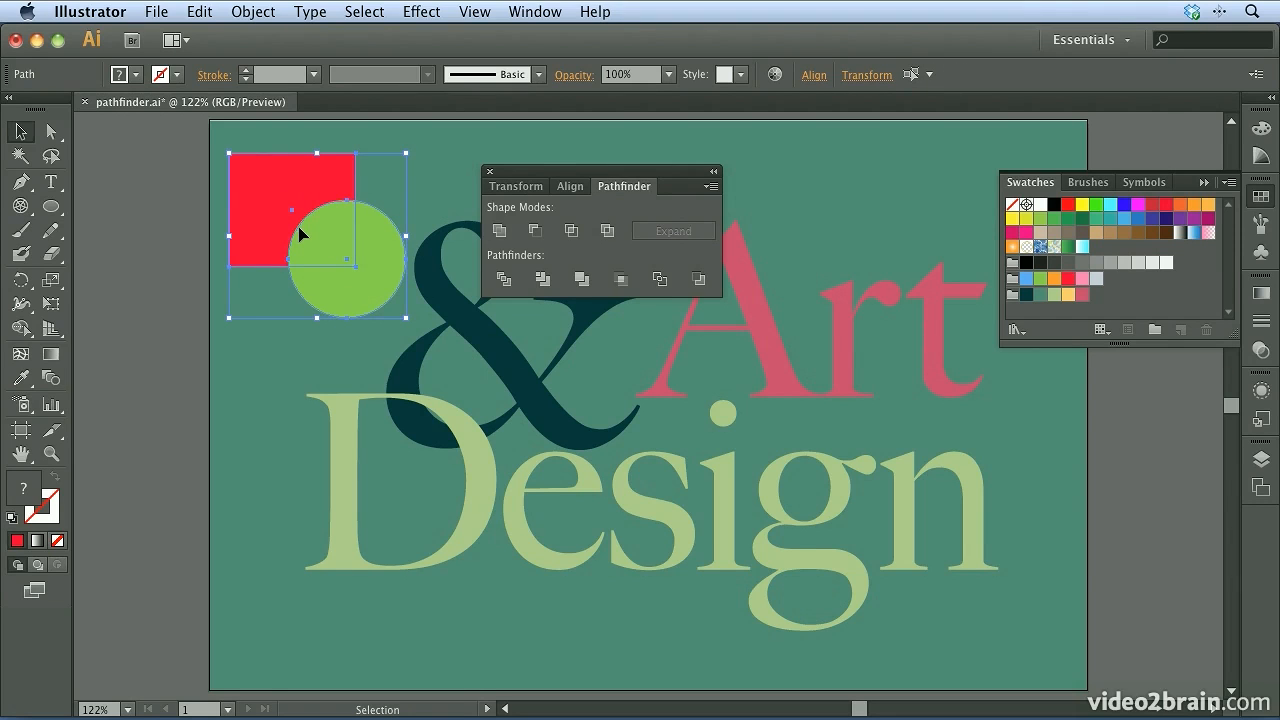
left_click(498, 235)
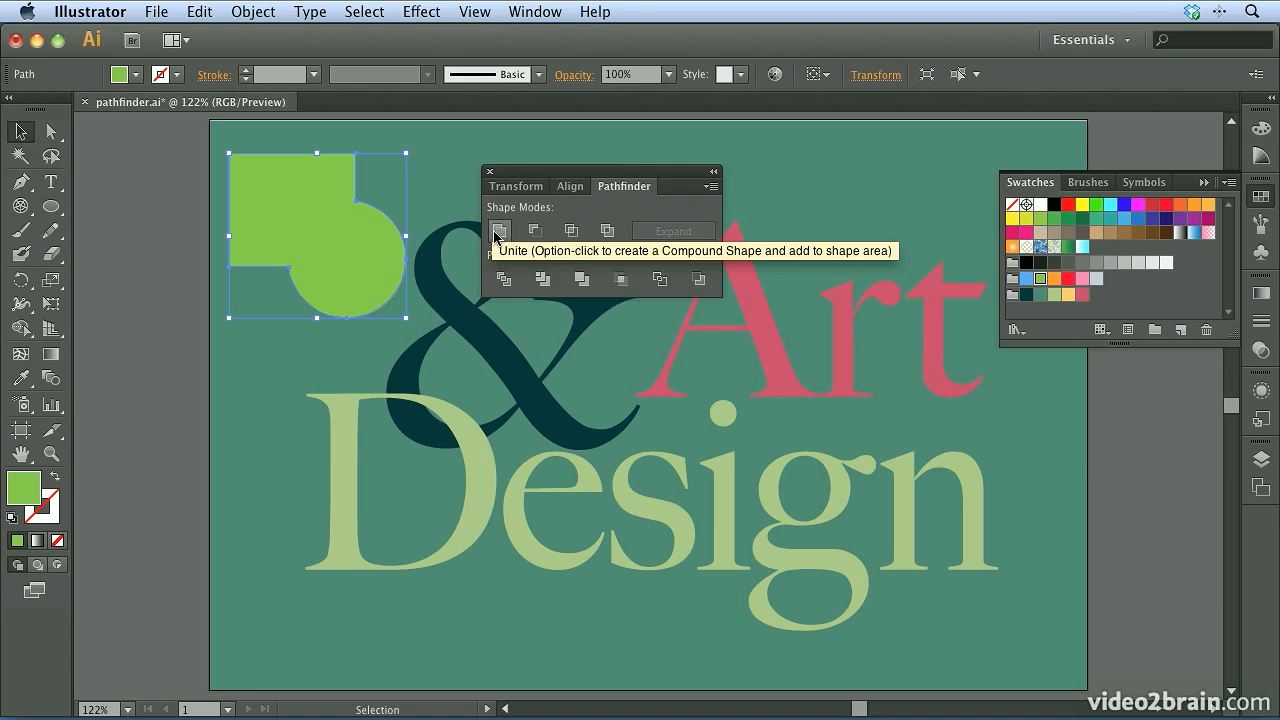
key("super+z")
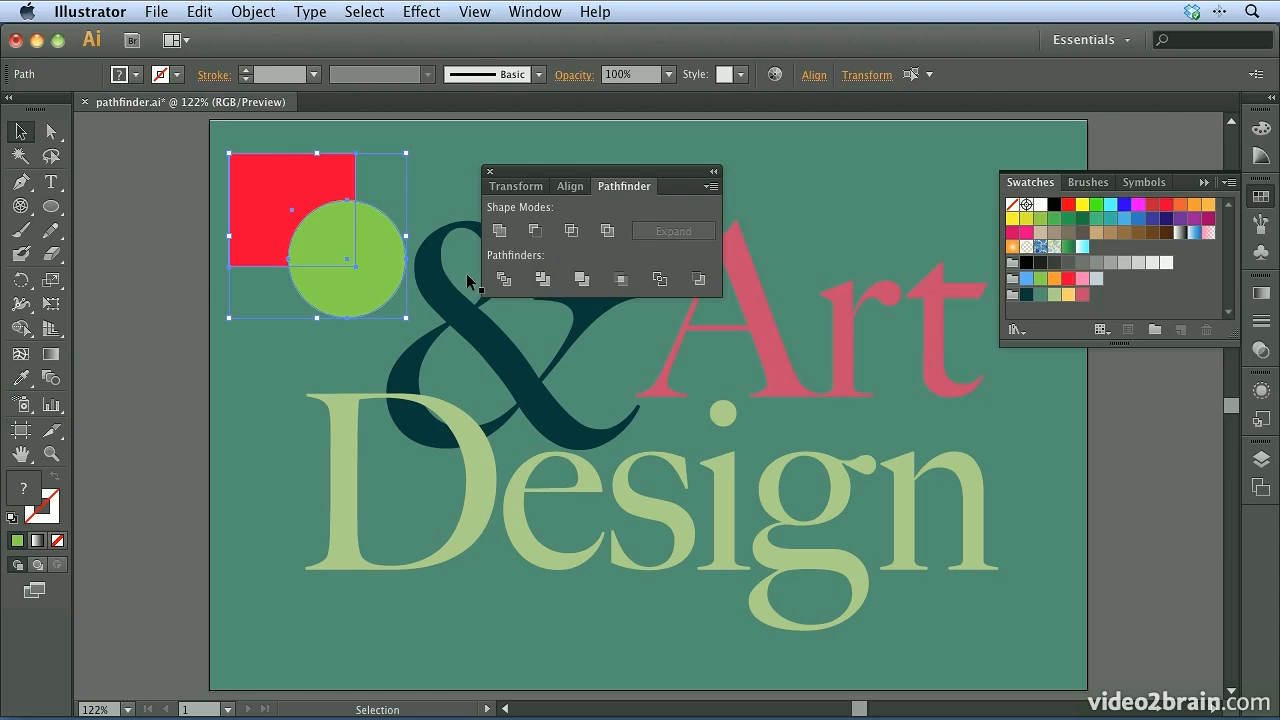
left_click(535, 236)
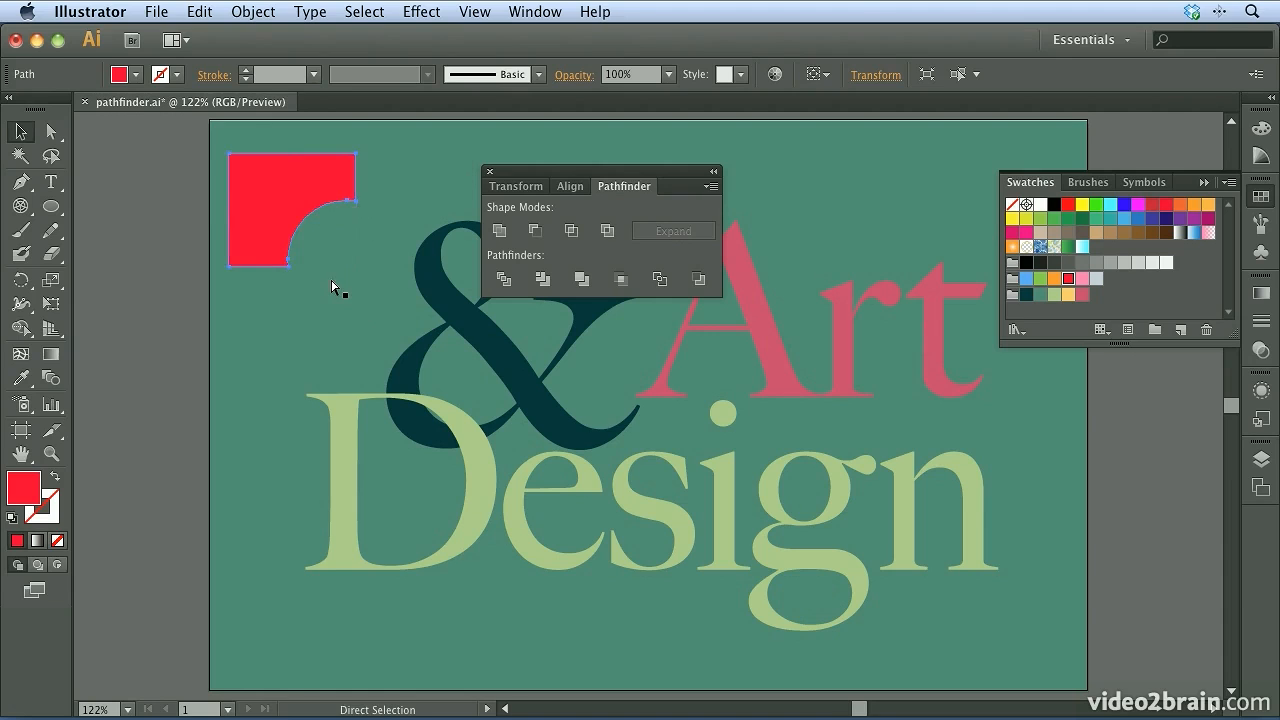
key("super+z")
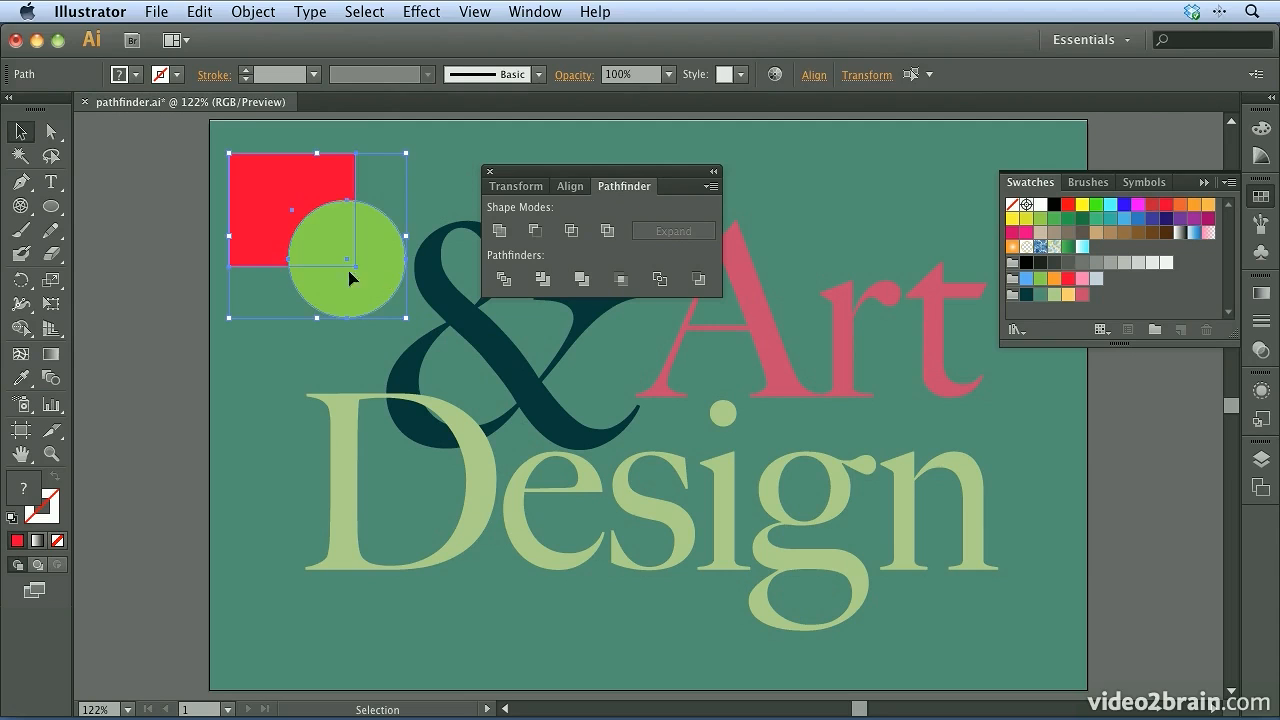
Send the green circle backward so it sits behind the red rectangle
left_click(170, 268)
left_click(342, 277)
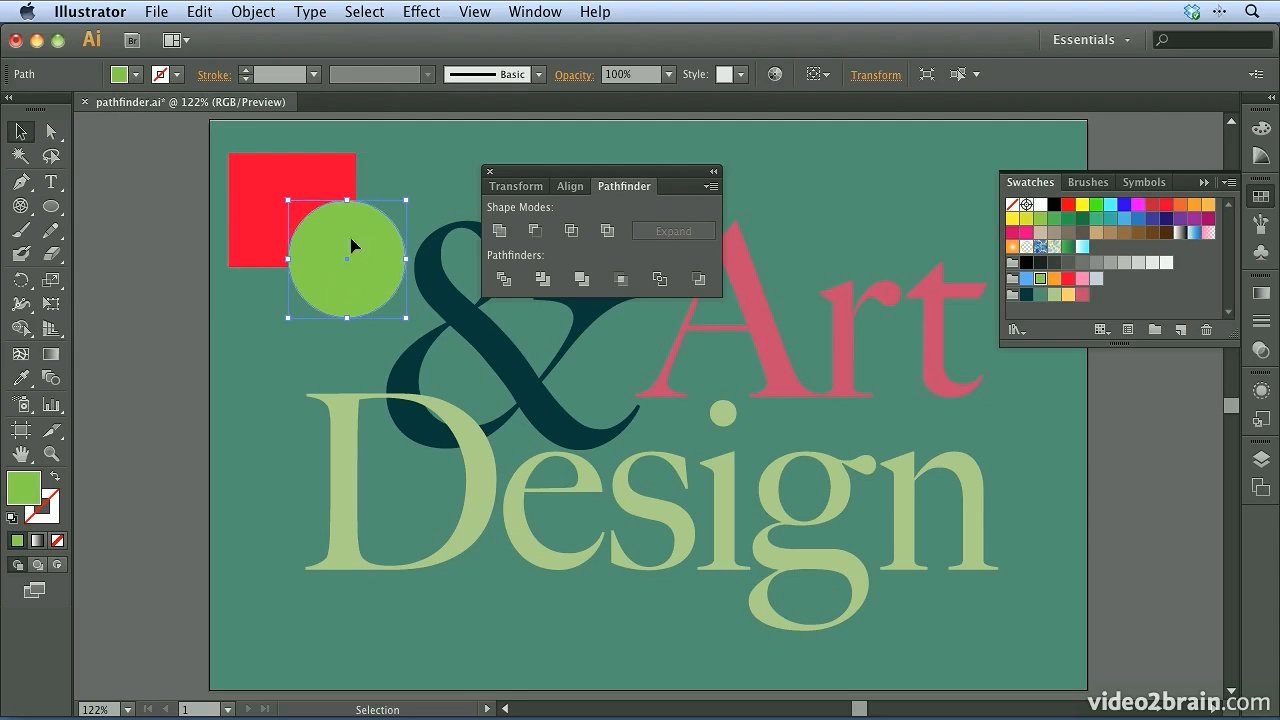
left_click(252, 11)
mouse_move(266, 62)
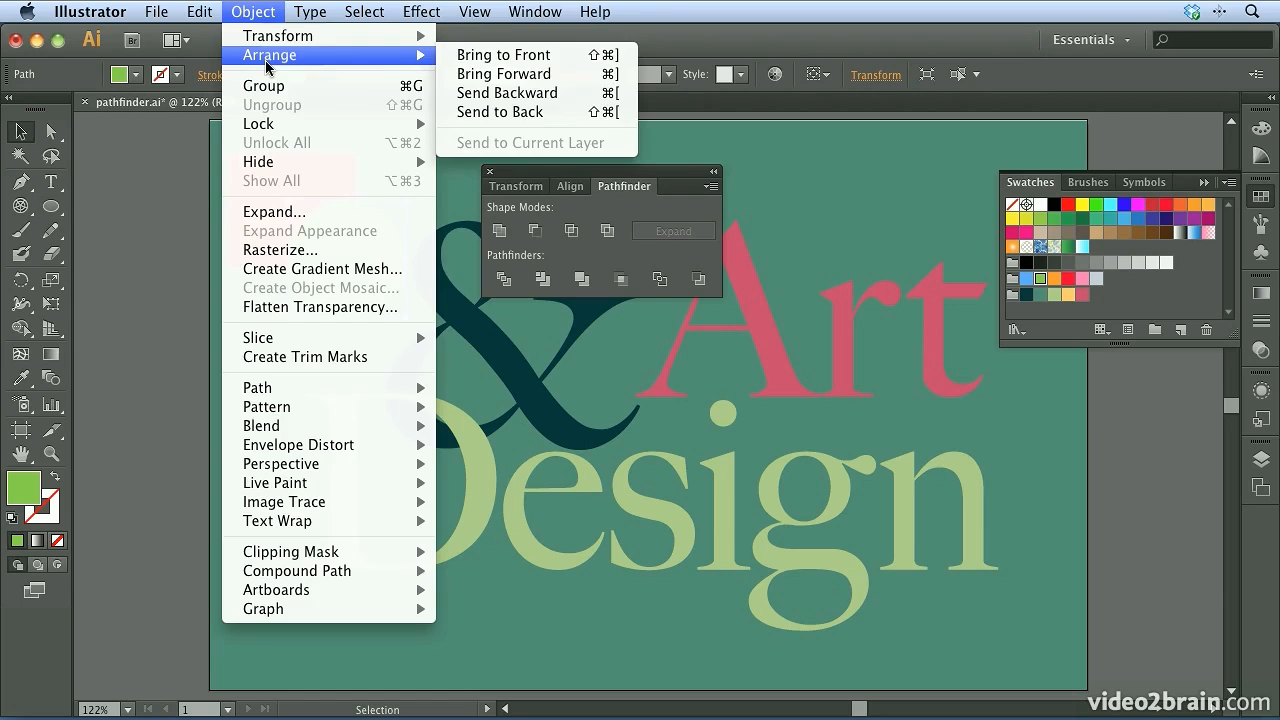
left_click(560, 92)
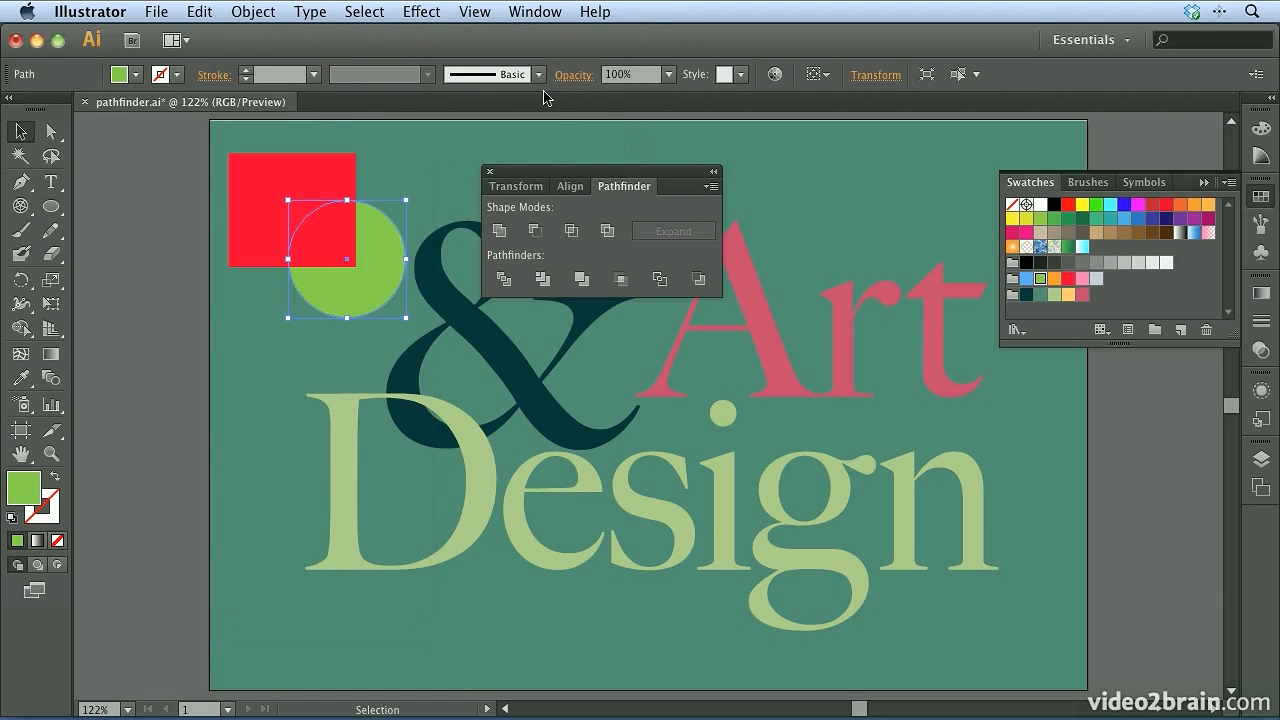
Try Minus Front on both shapes with the red rectangle on top, and undo it
left_click(262, 200, "shift")
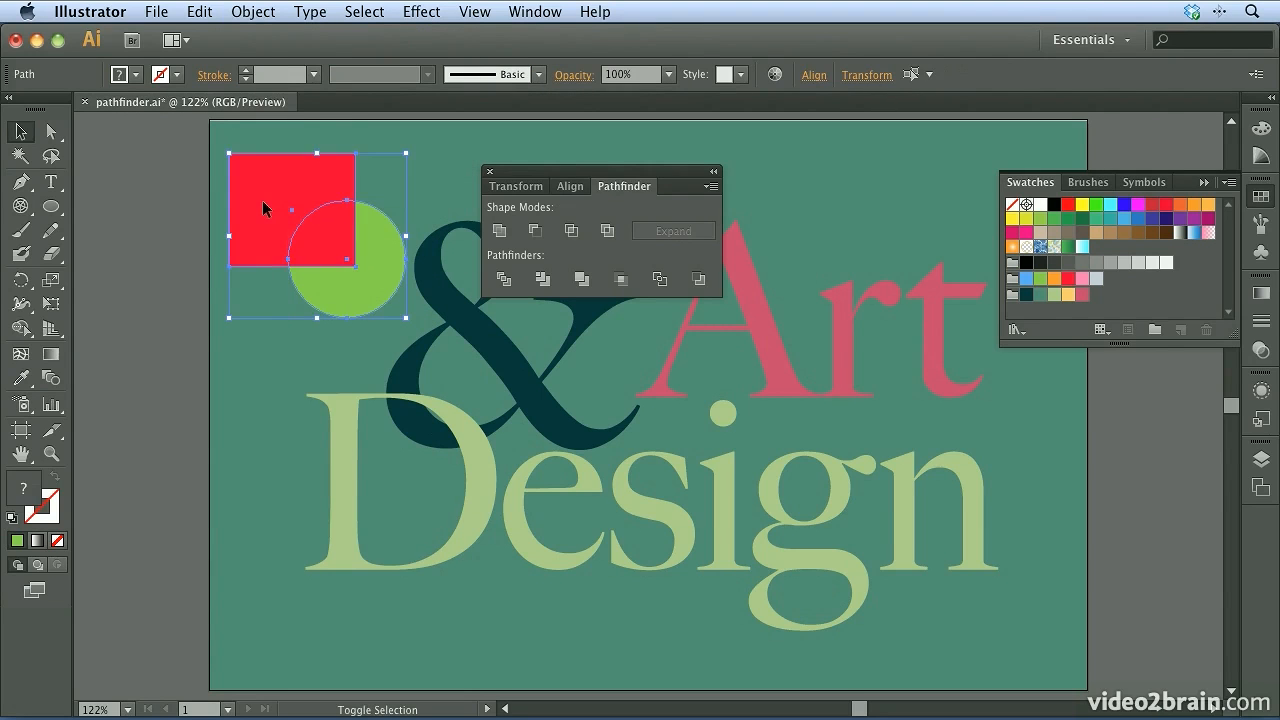
left_click(533, 234)
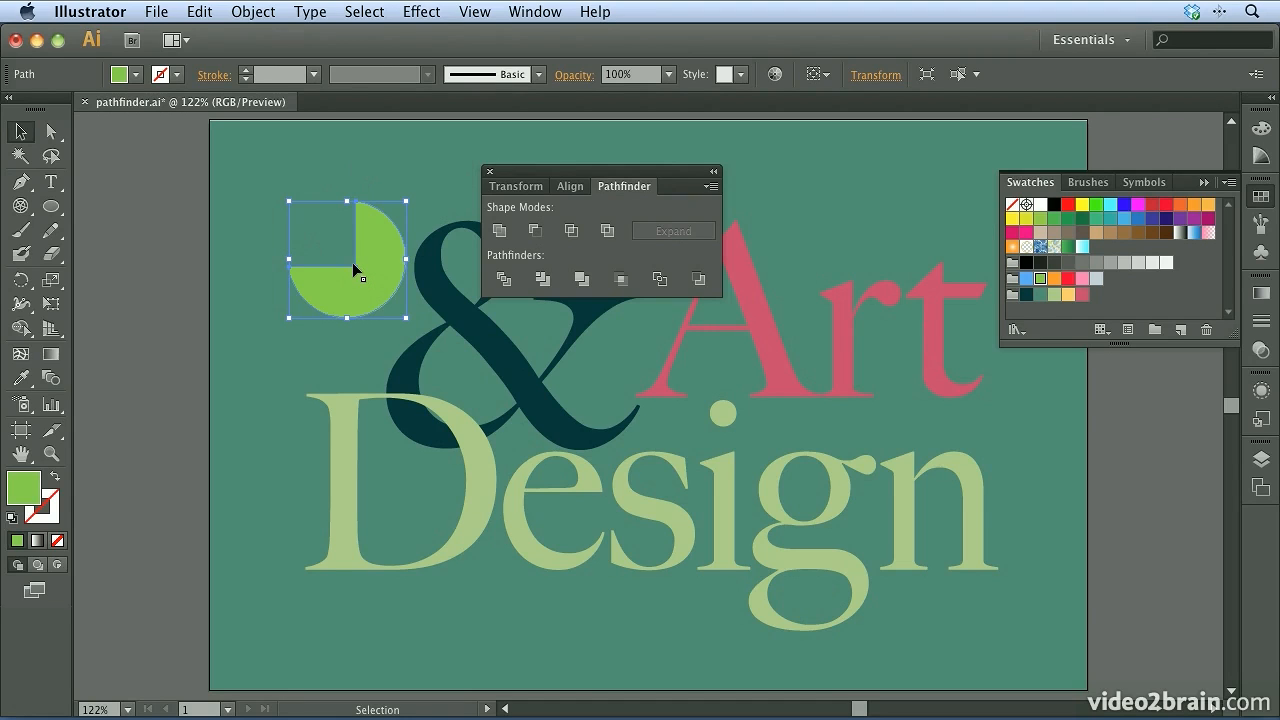
key("ctrl+z")
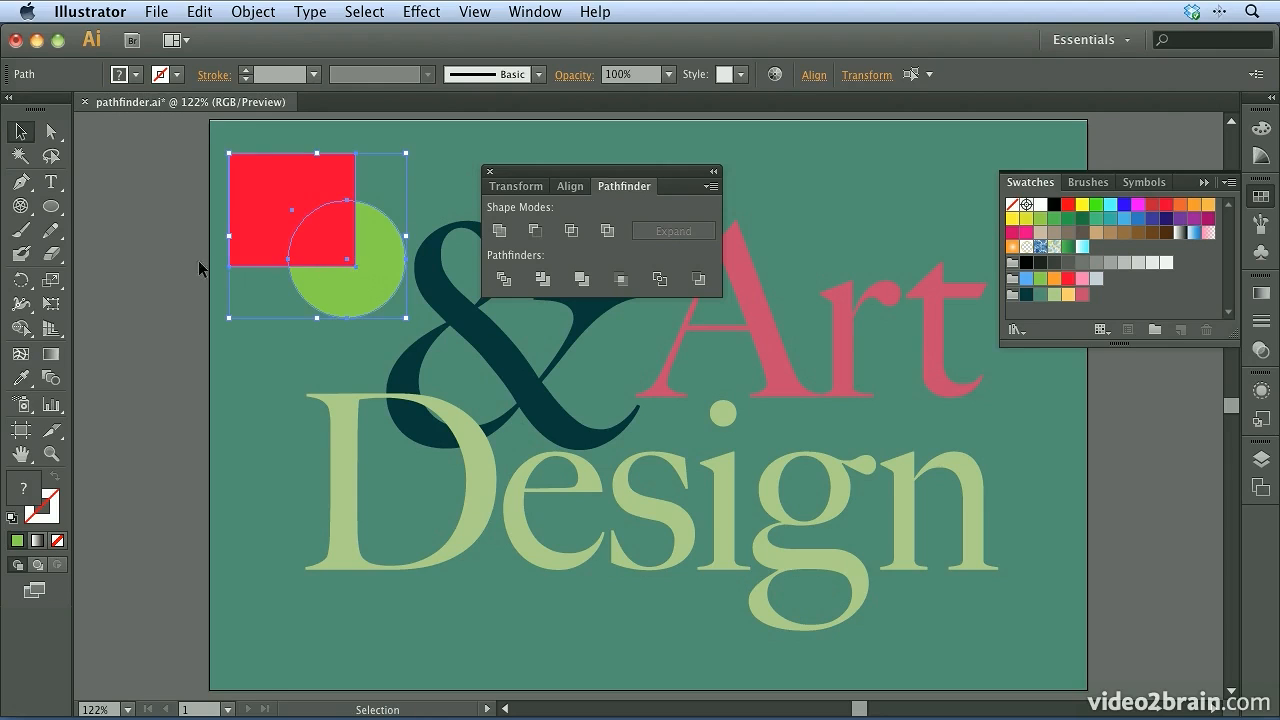
left_click(156, 255)
left_click(280, 220)
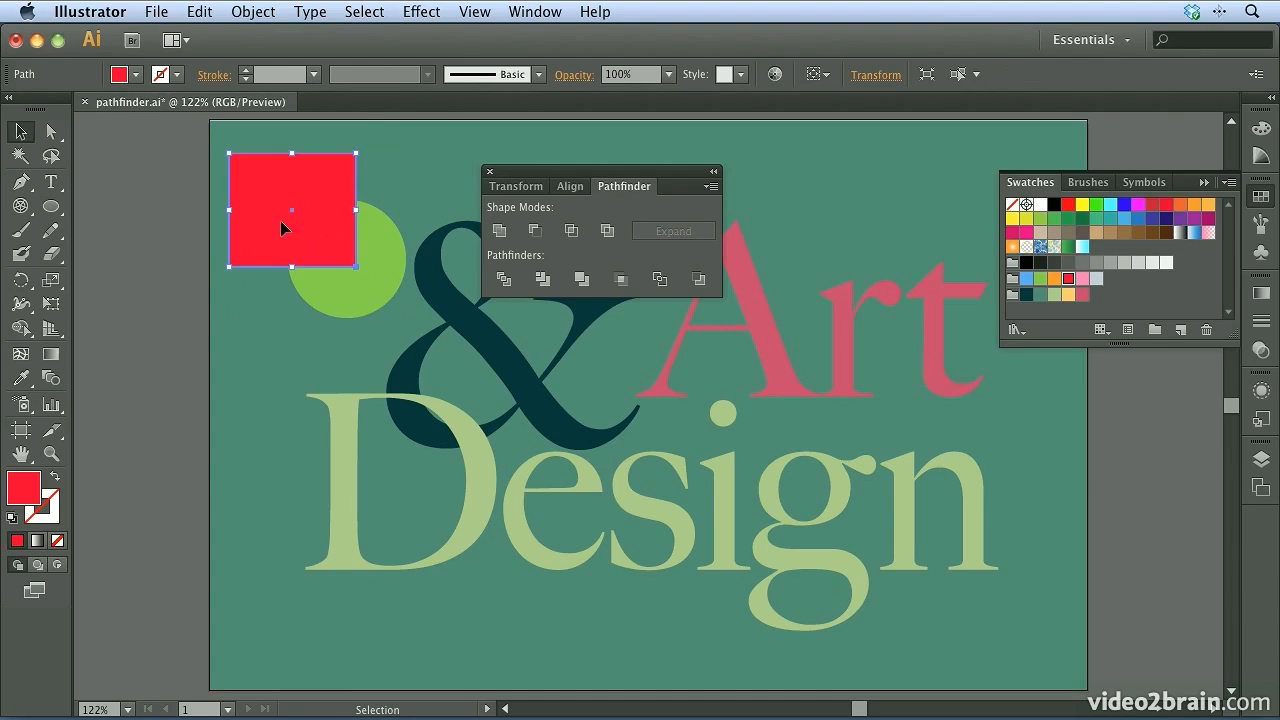
left_click(333, 282)
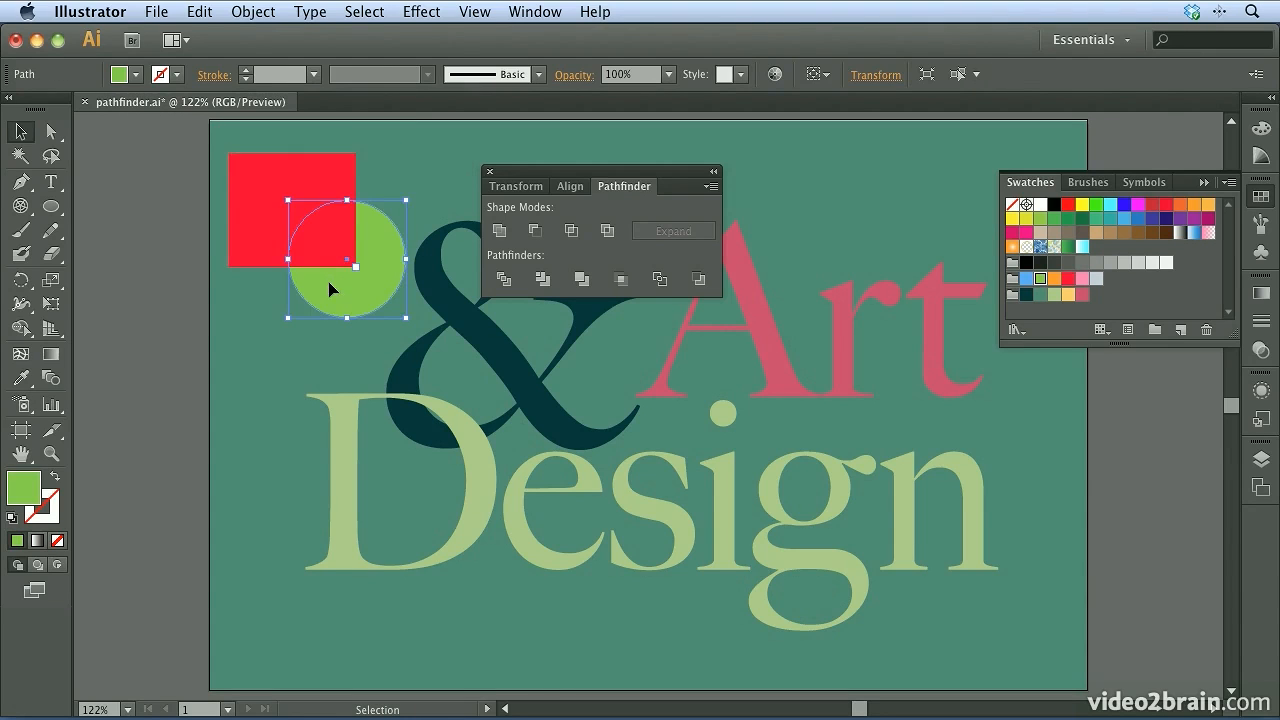
left_click(240, 222)
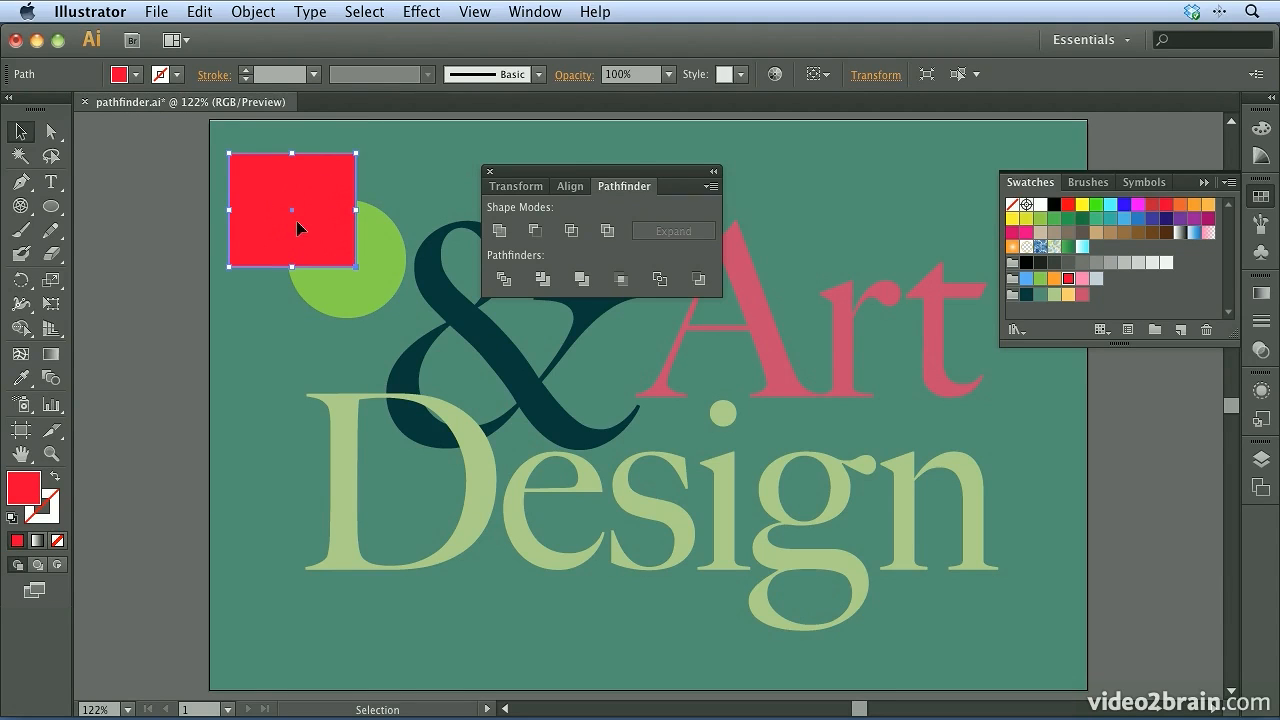
left_click(330, 292, "shift")
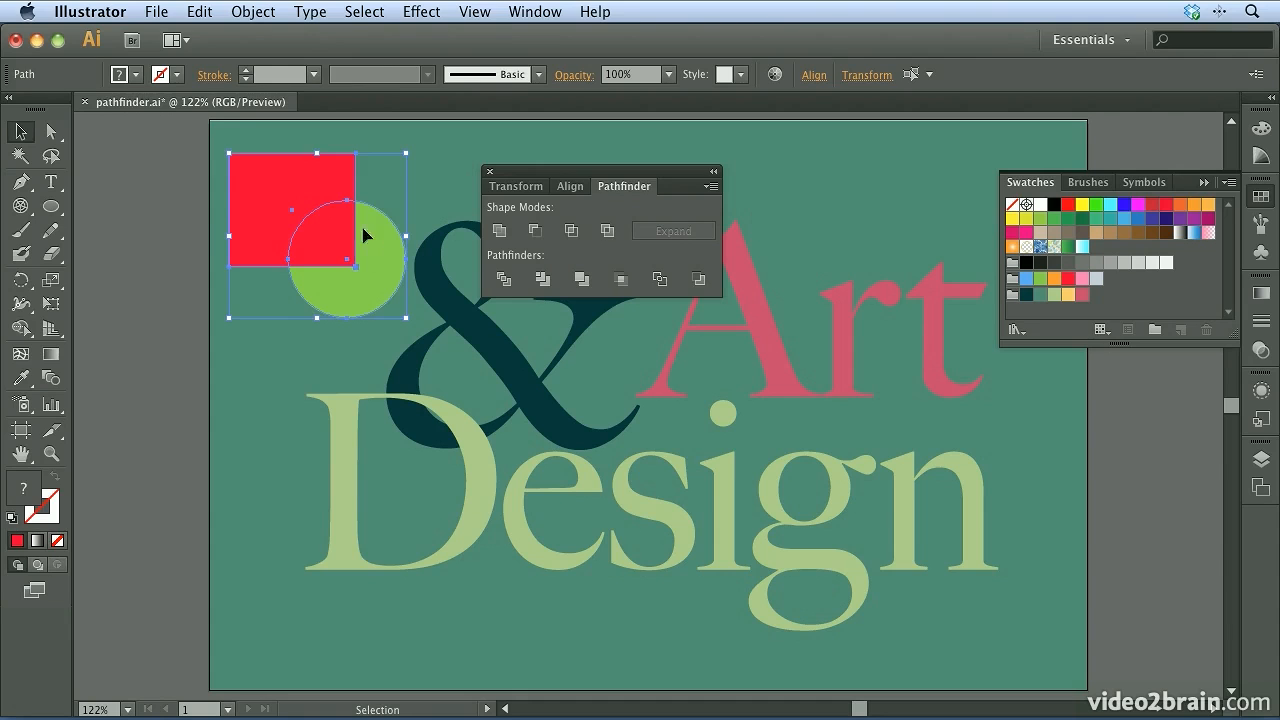
Deselect everything and bring the green circle to the front
key("super+shift+a")
left_click(346, 290)
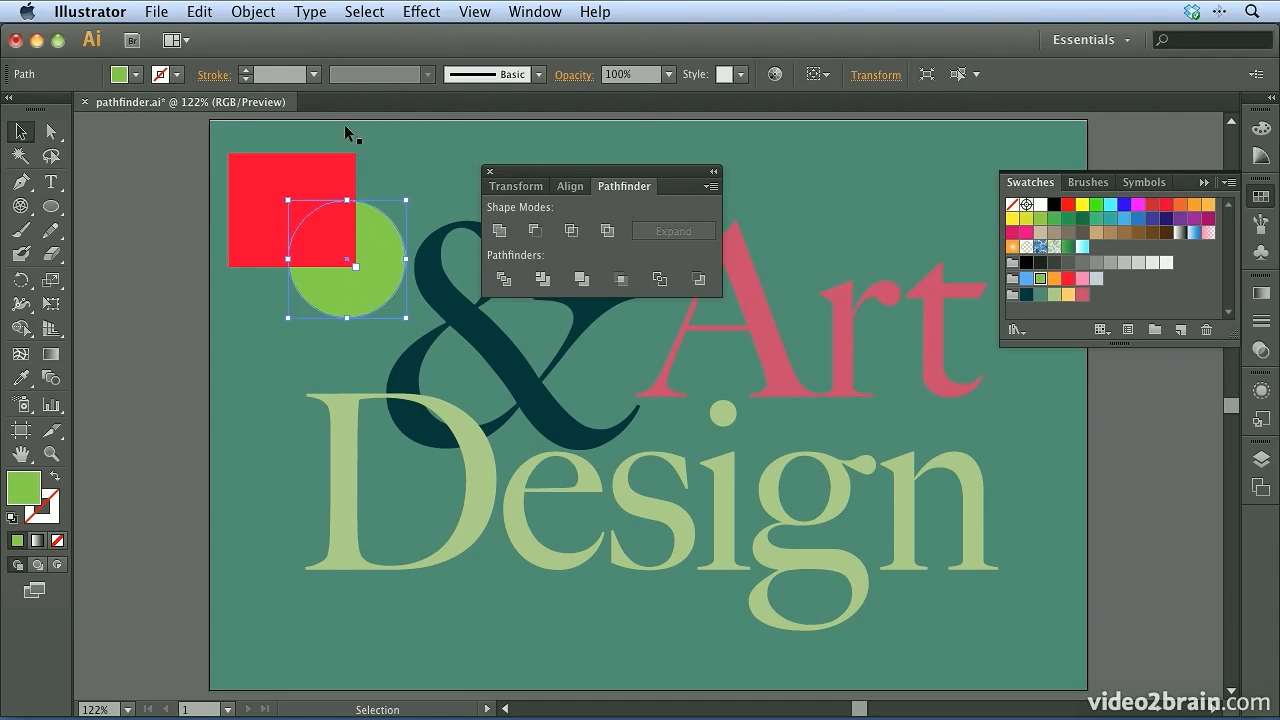
left_click(253, 11)
mouse_move(350, 55)
left_click(490, 55)
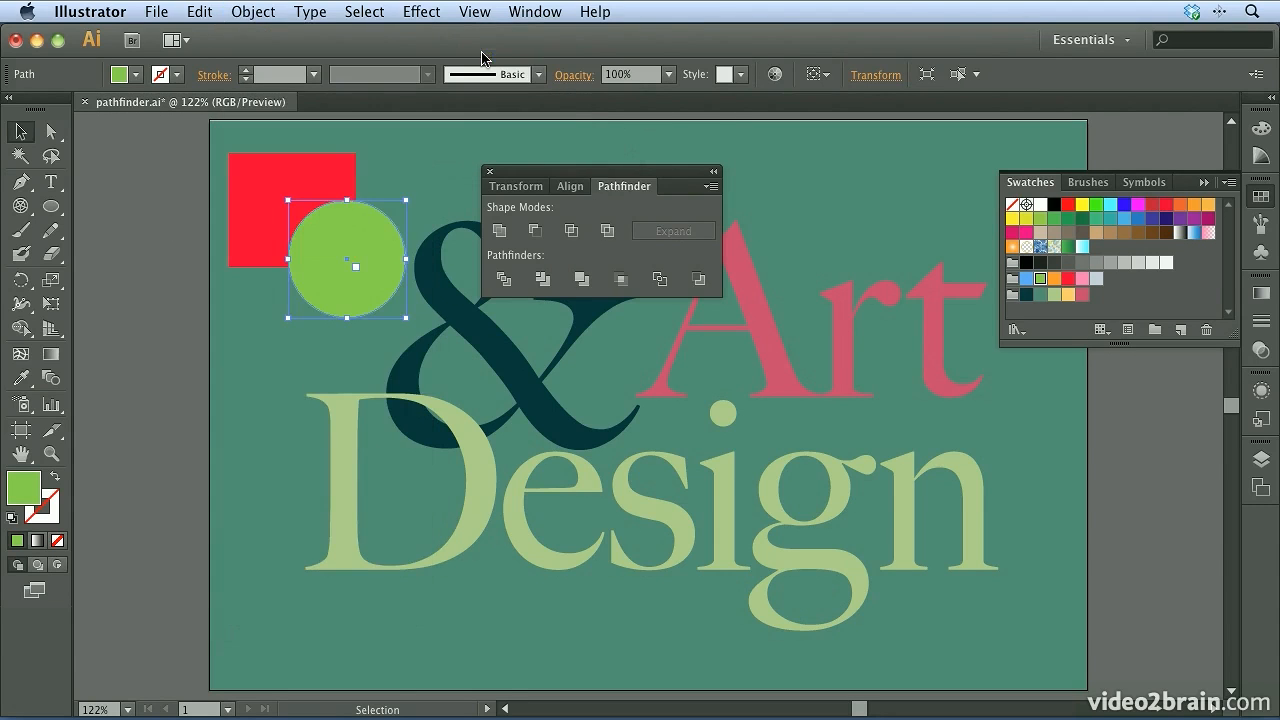
Try the Intersect shape mode on the green circle and red rectangle, and undo it
left_click(264, 176, "shift")
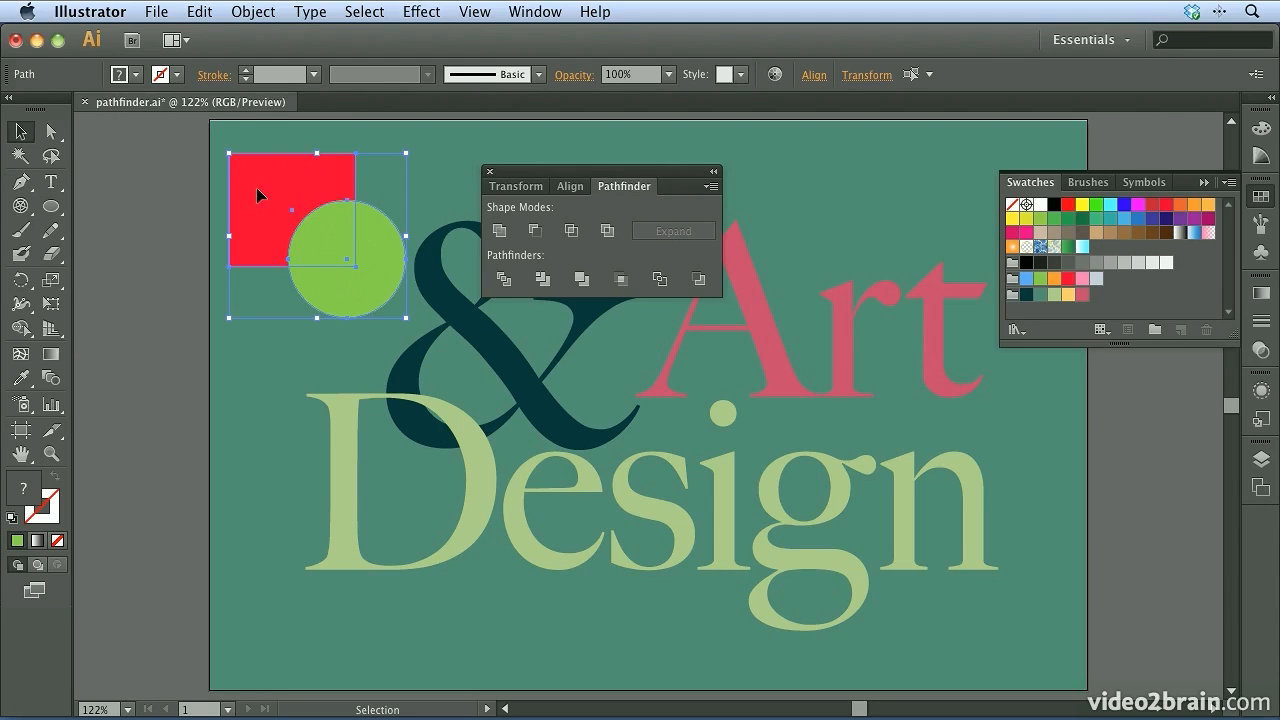
left_click(570, 232)
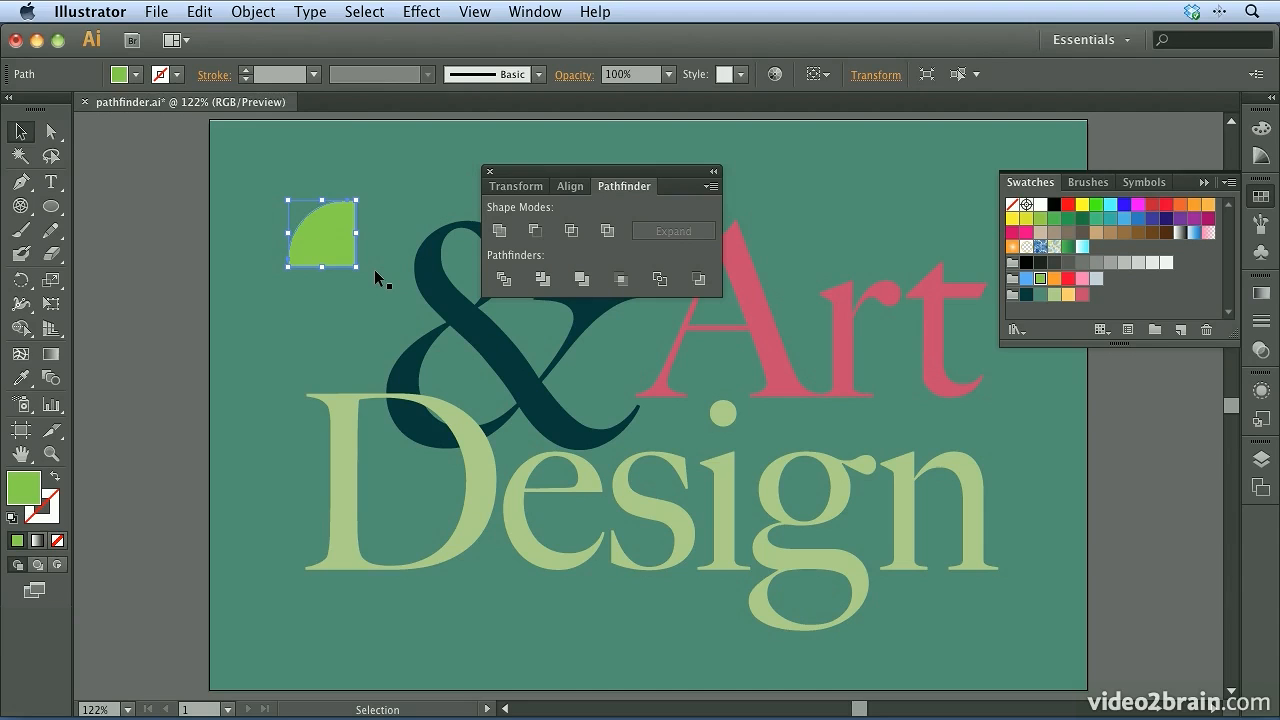
key("ctrl+z")
key("ctrl+z")
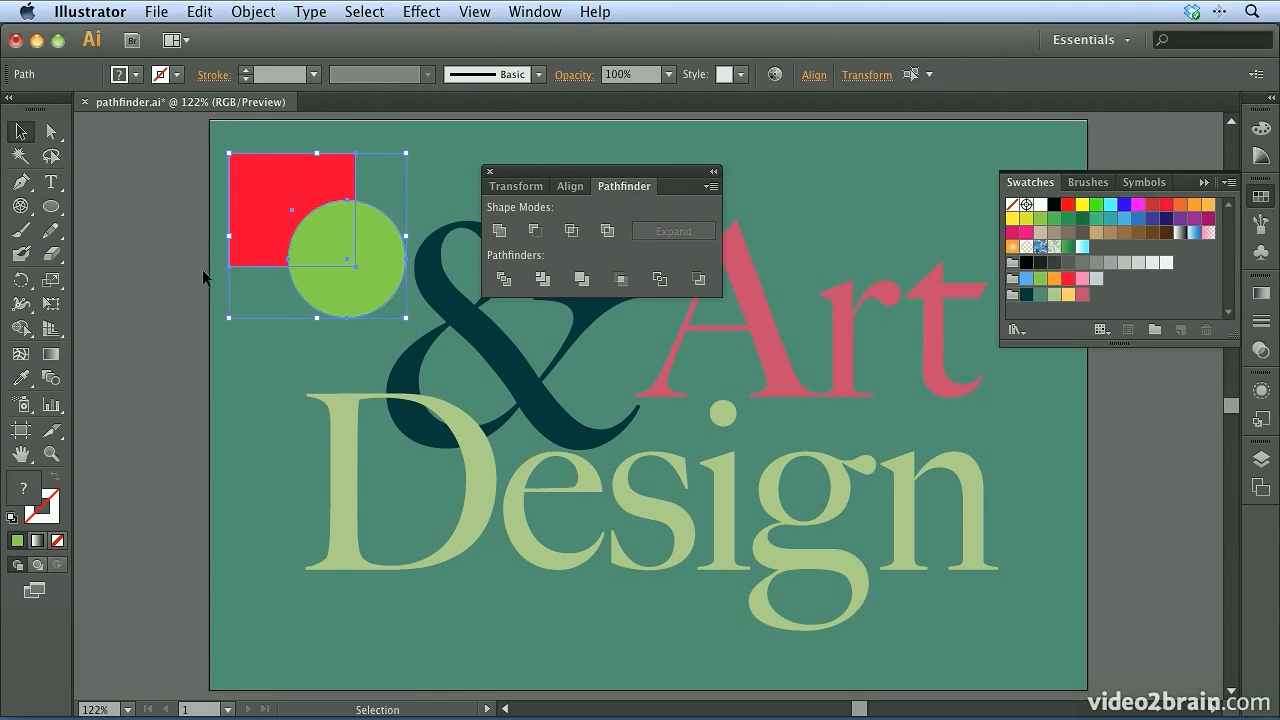
Arrange the red rectangle in front of the green circle and select both shapes
left_click(202, 269)
left_click(266, 223)
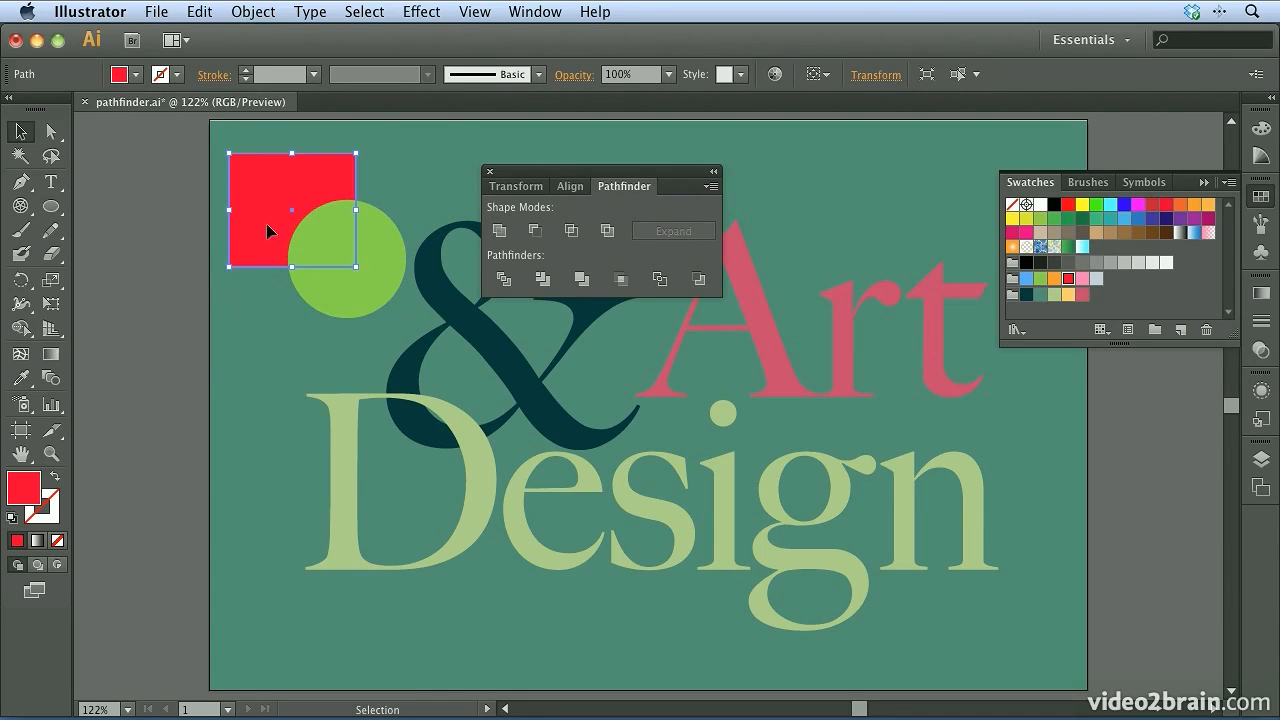
left_click(271, 12)
mouse_move(269, 55)
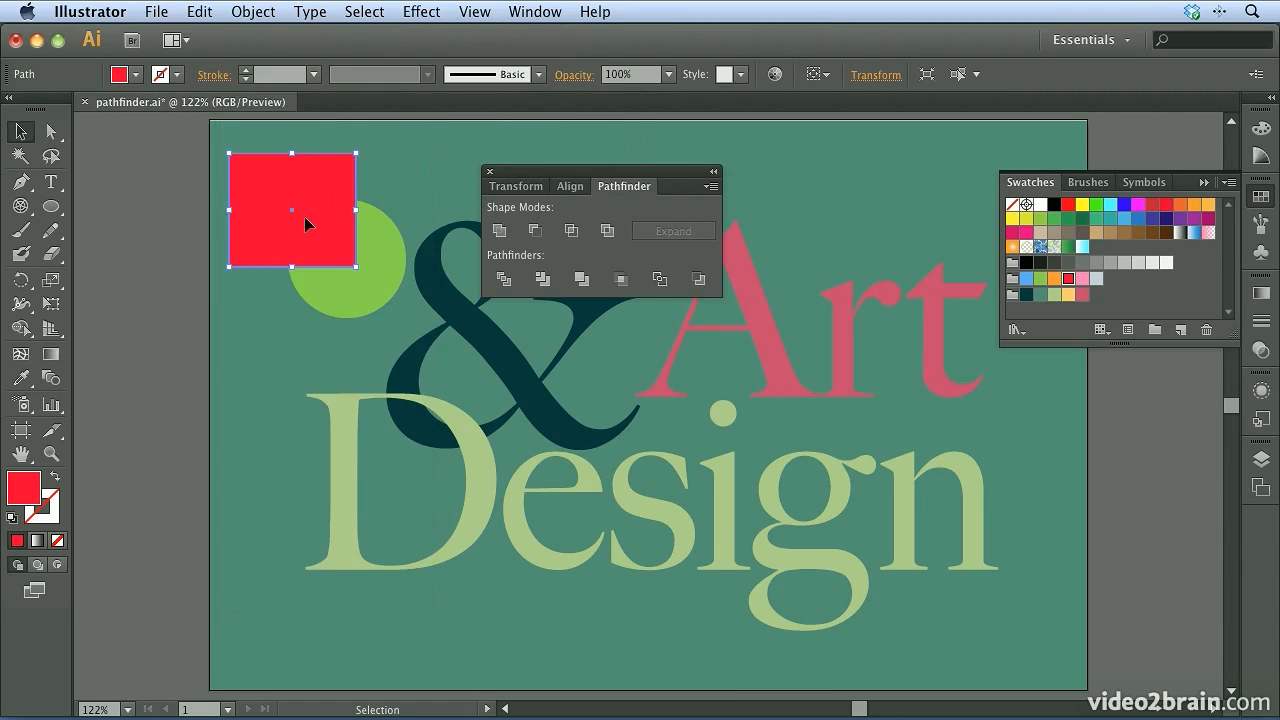
left_click(334, 280, "shift")
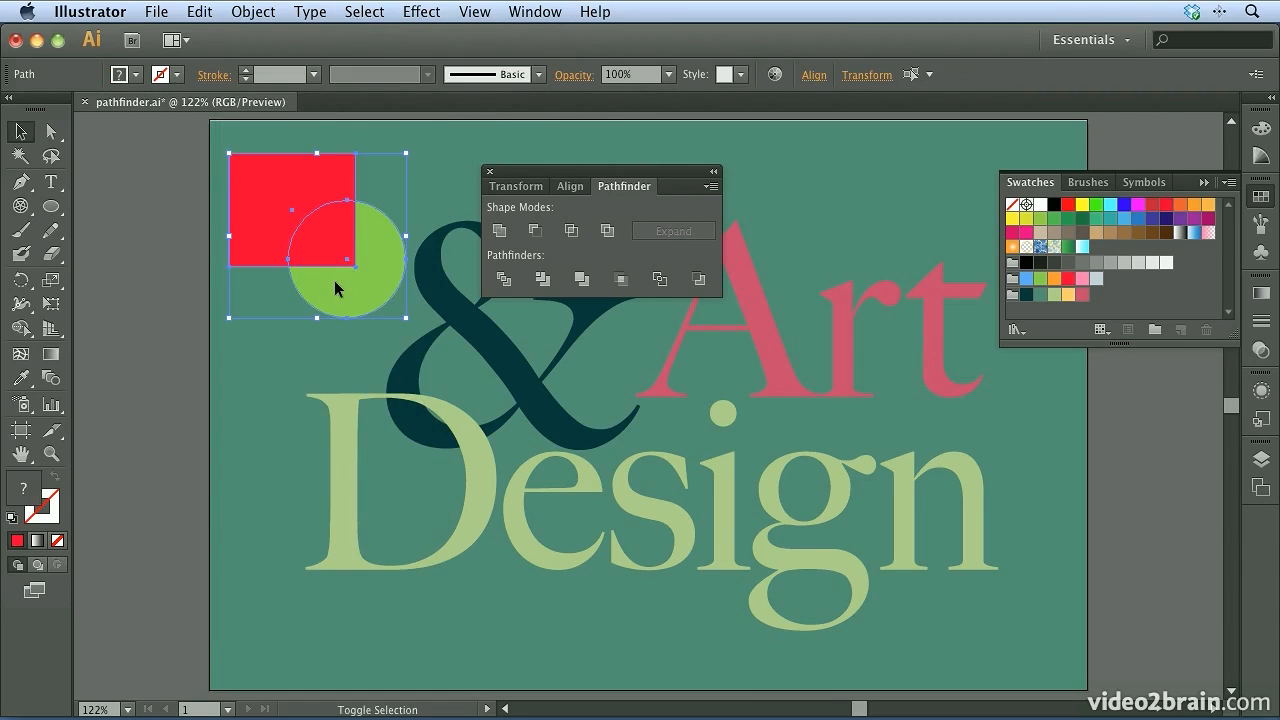
Try the Intersect and Exclude shape modes on the red rectangle and green circle, undoing each one
left_click(571, 231)
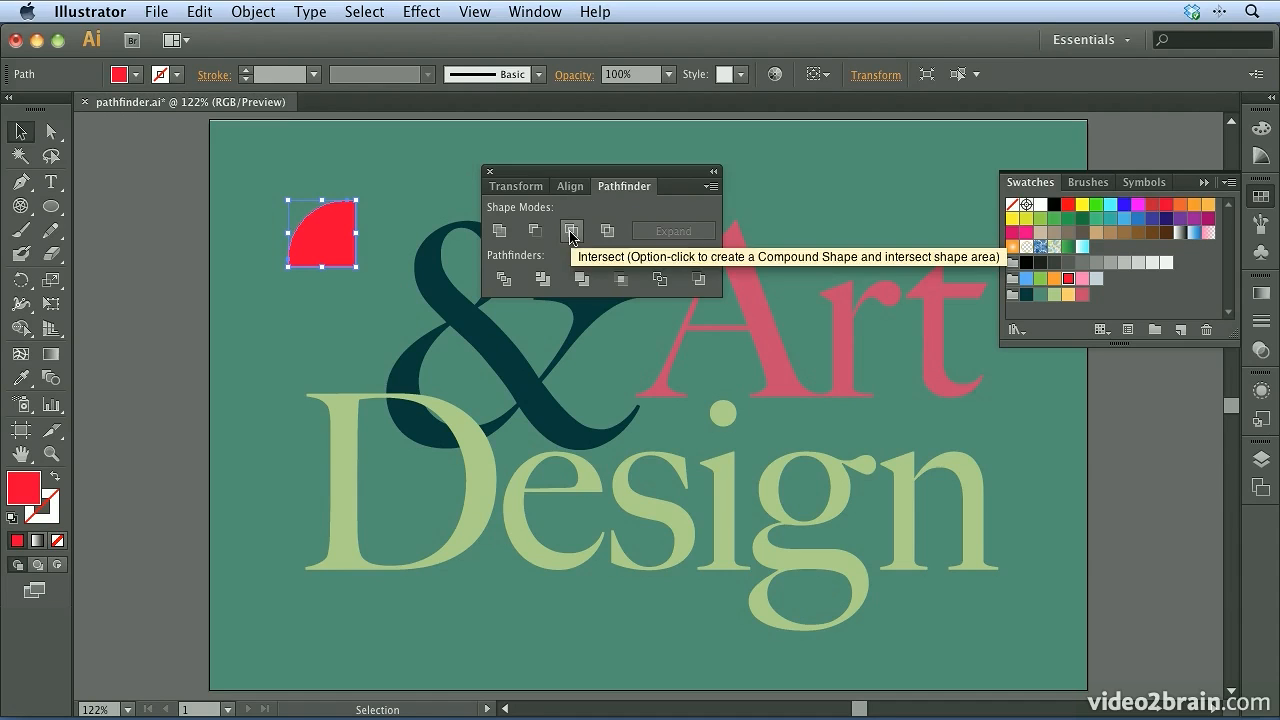
key("super+z")
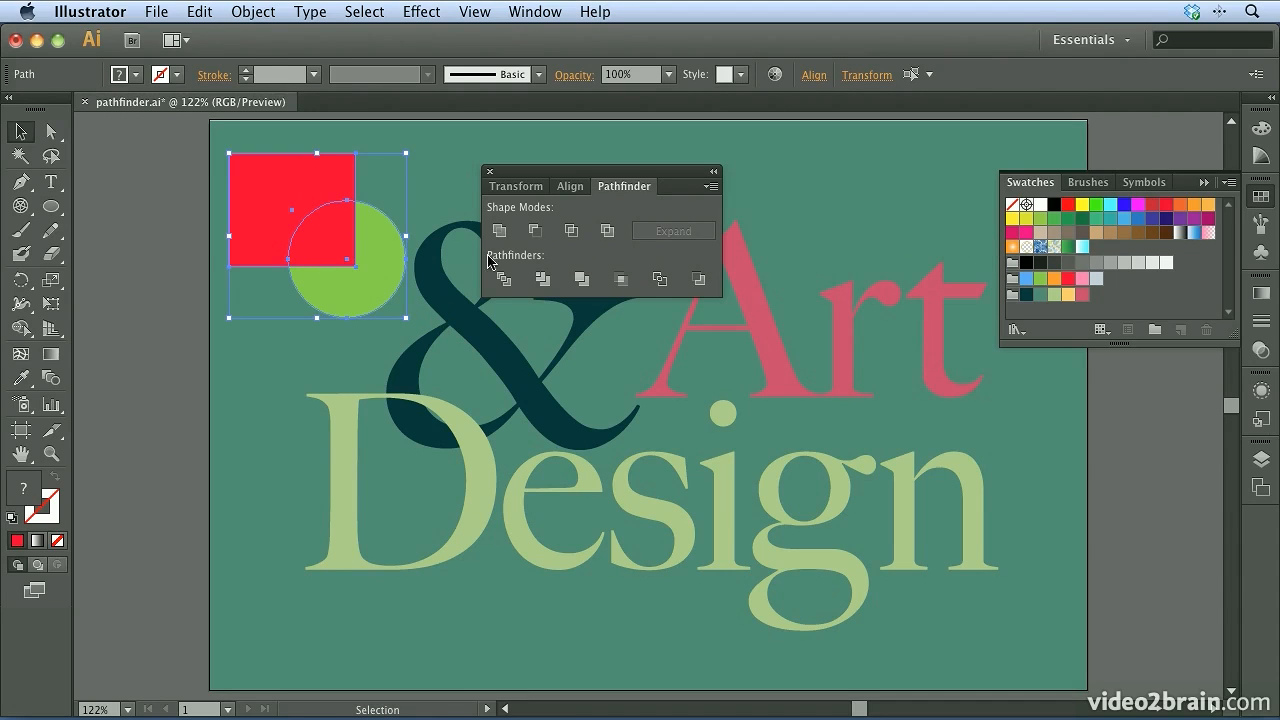
left_click(607, 231)
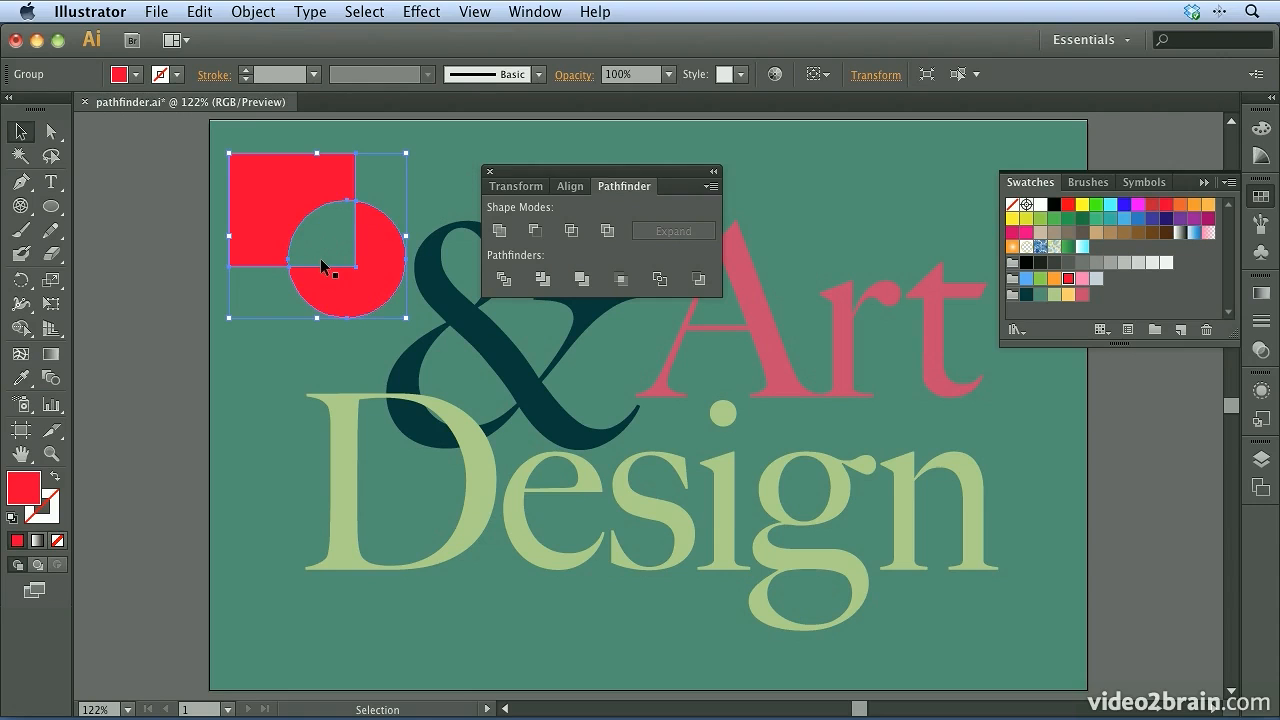
key("super+z")
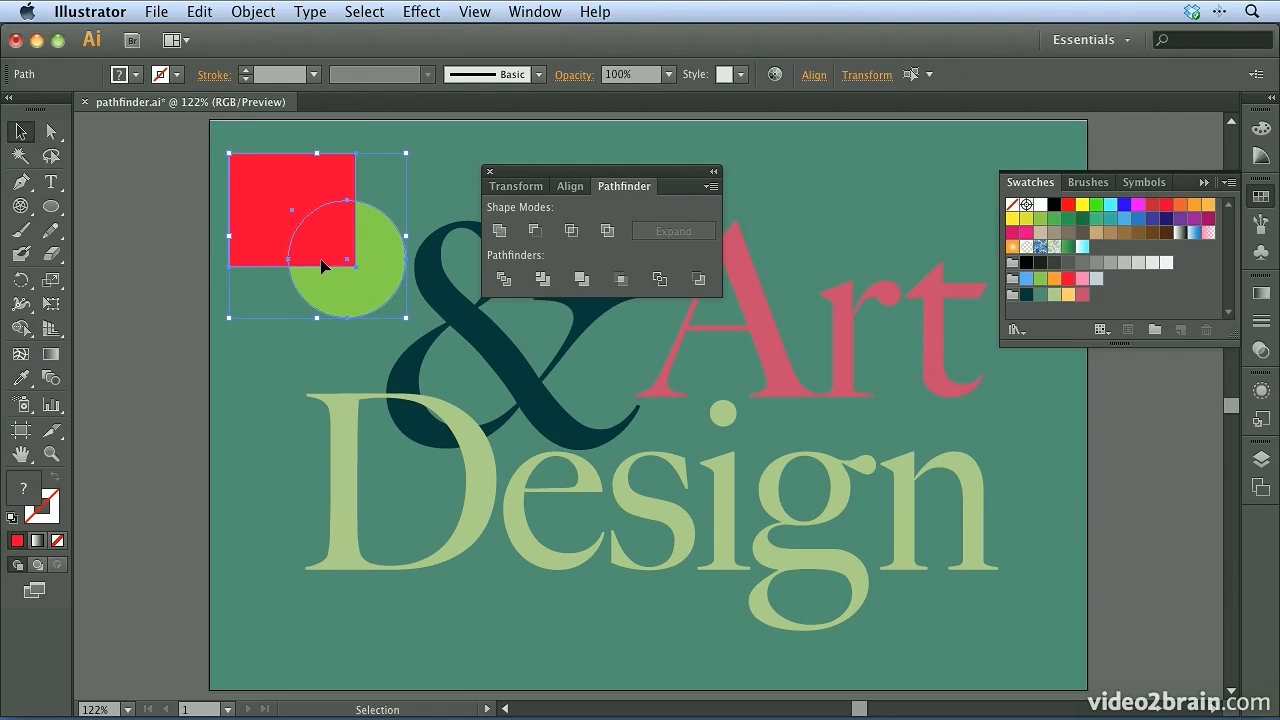
Select the red rectangle and green circle and combine them into a live compound shape using Intersect
left_click(126, 270)
left_click(281, 248)
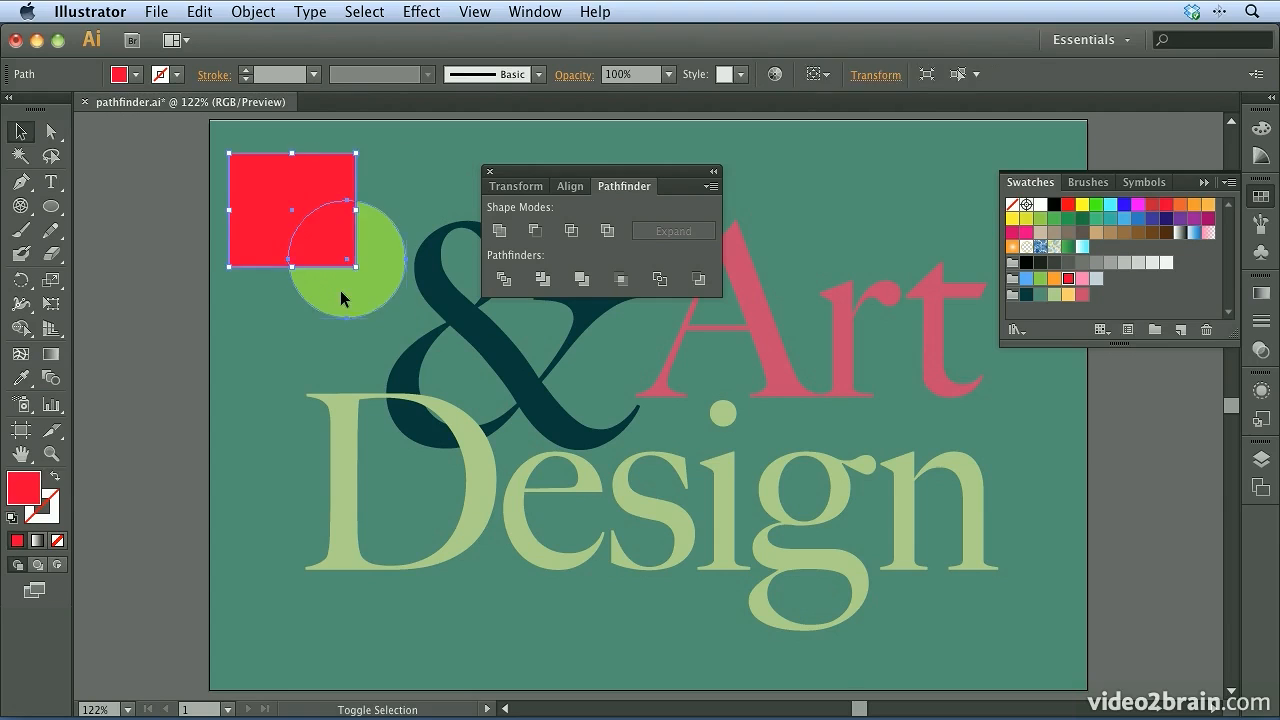
left_click(340, 290, "shift")
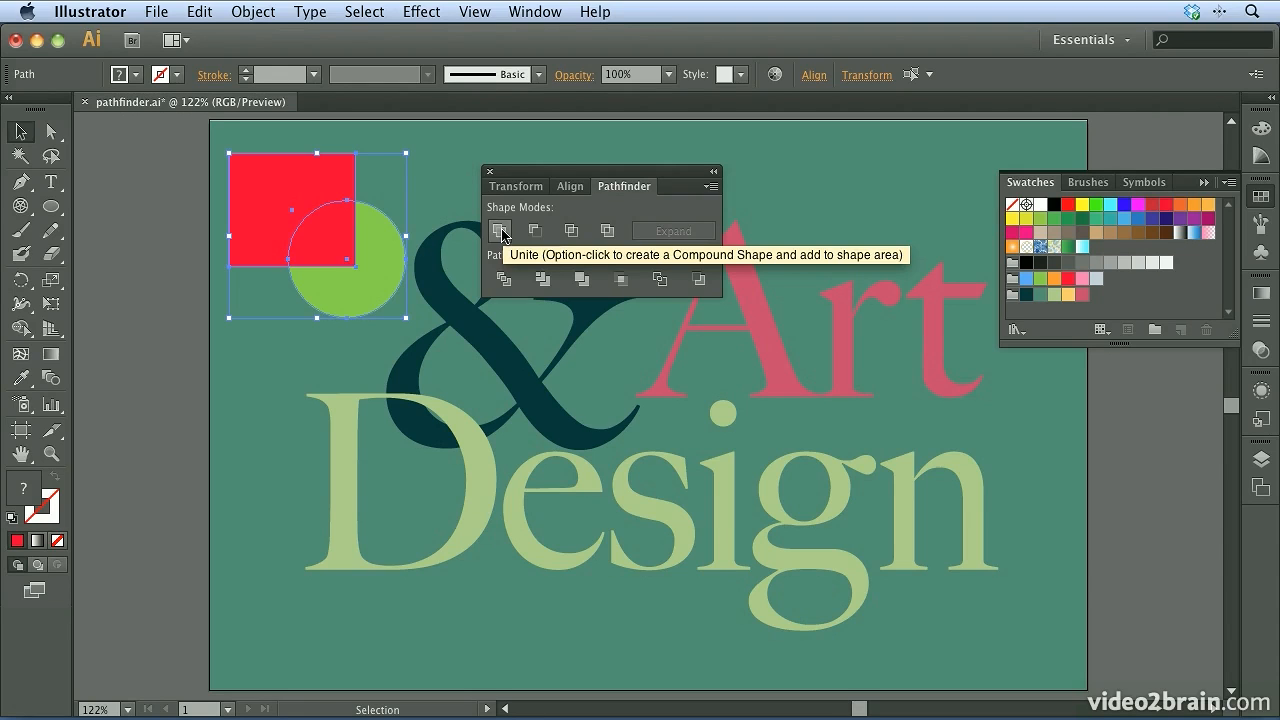
left_click(571, 232, "alt")
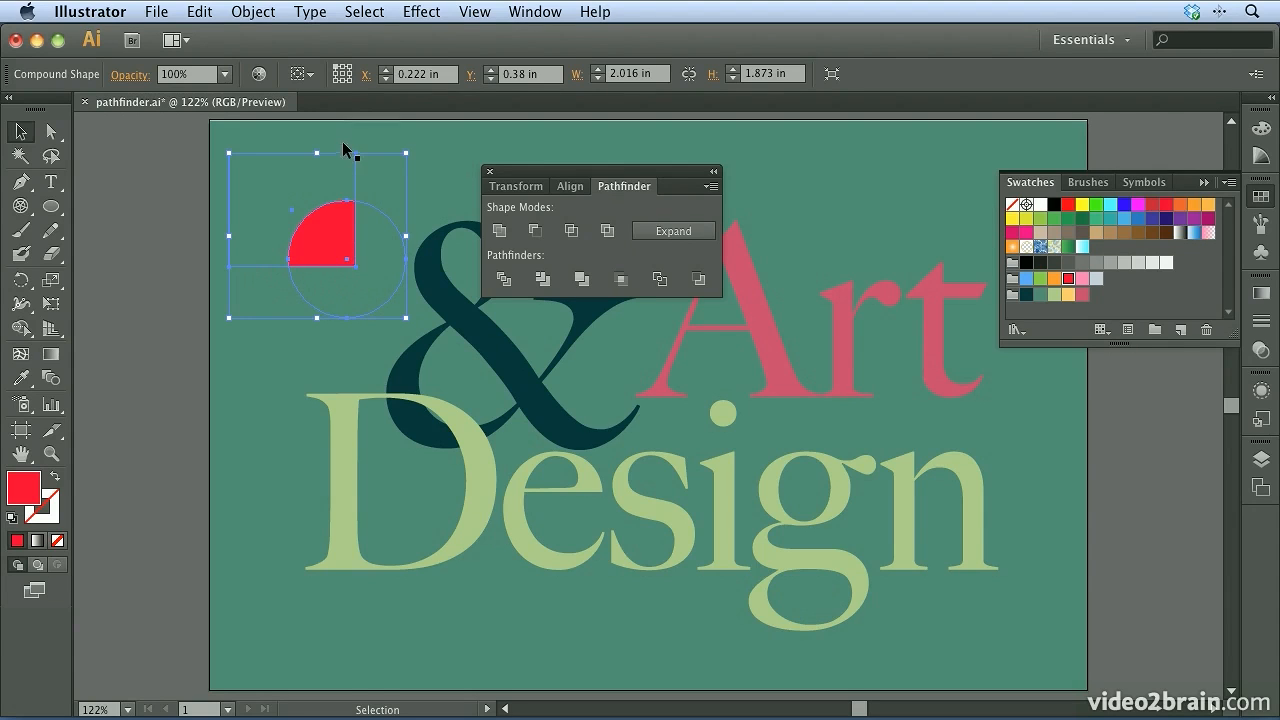
left_click(163, 249)
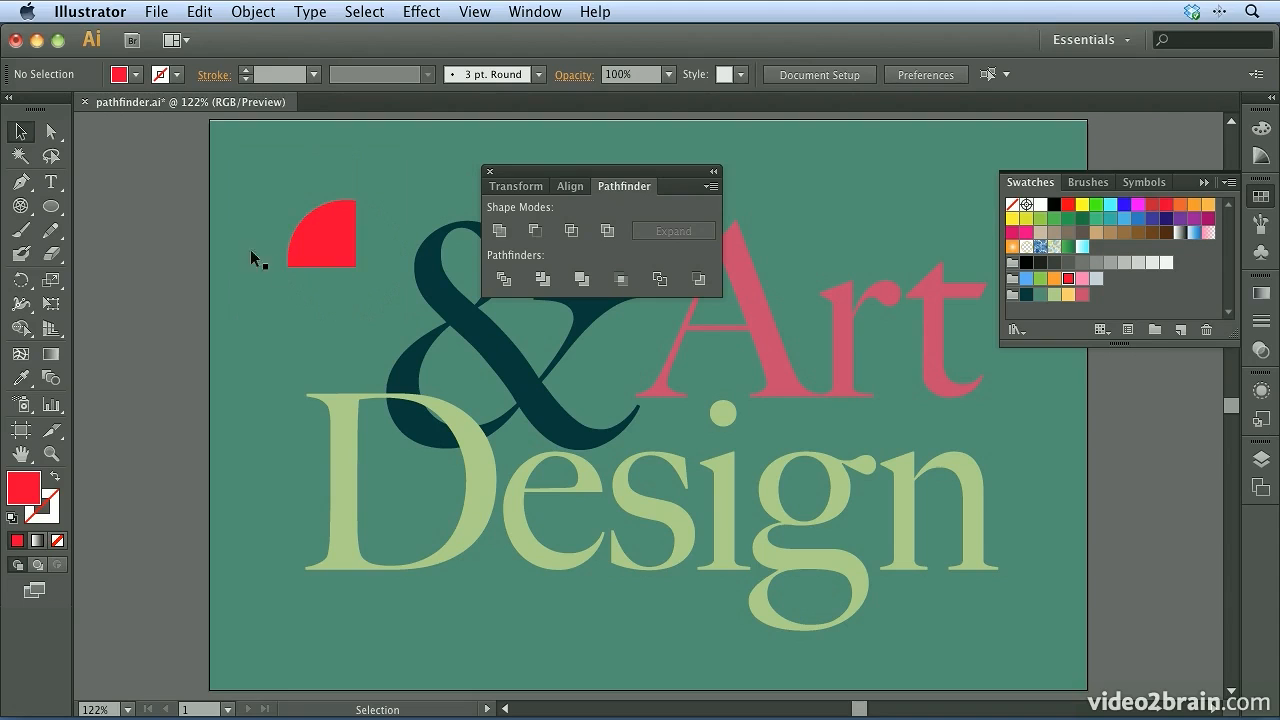
left_click(322, 249)
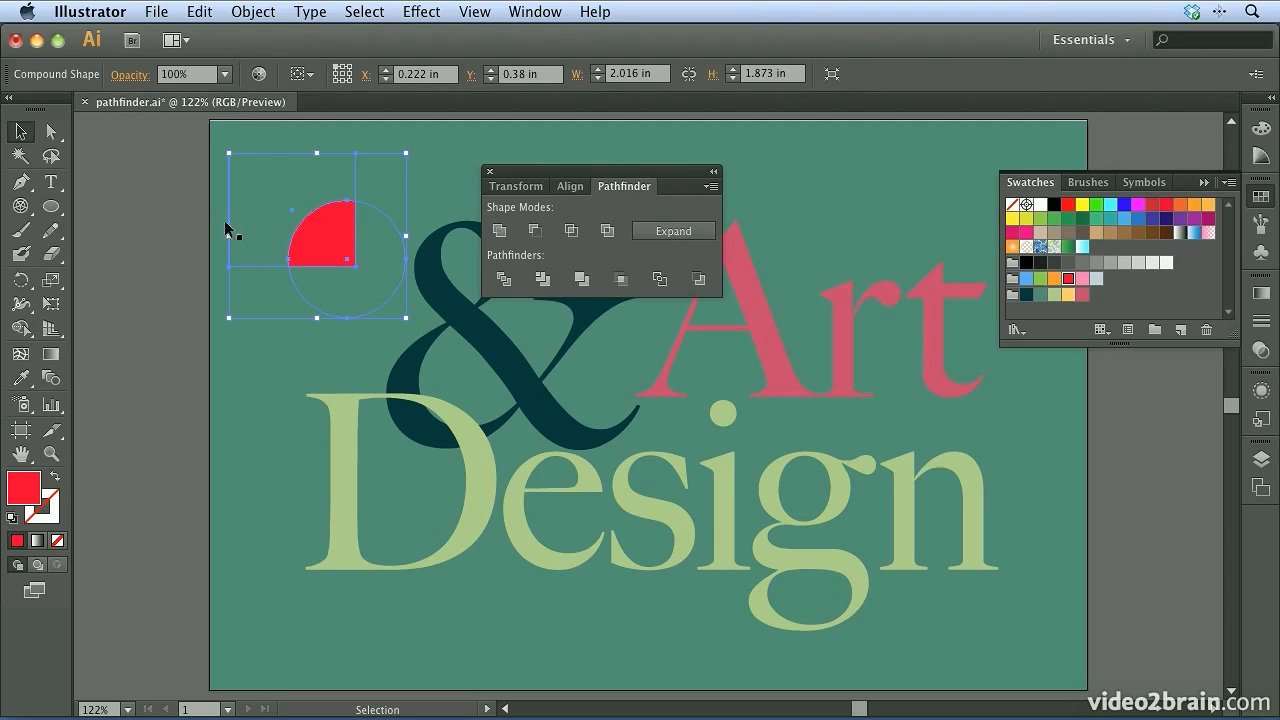
Isolate the compound shape, move its rectangle and circle slightly apart, and exit isolation mode
double_click(314, 228)
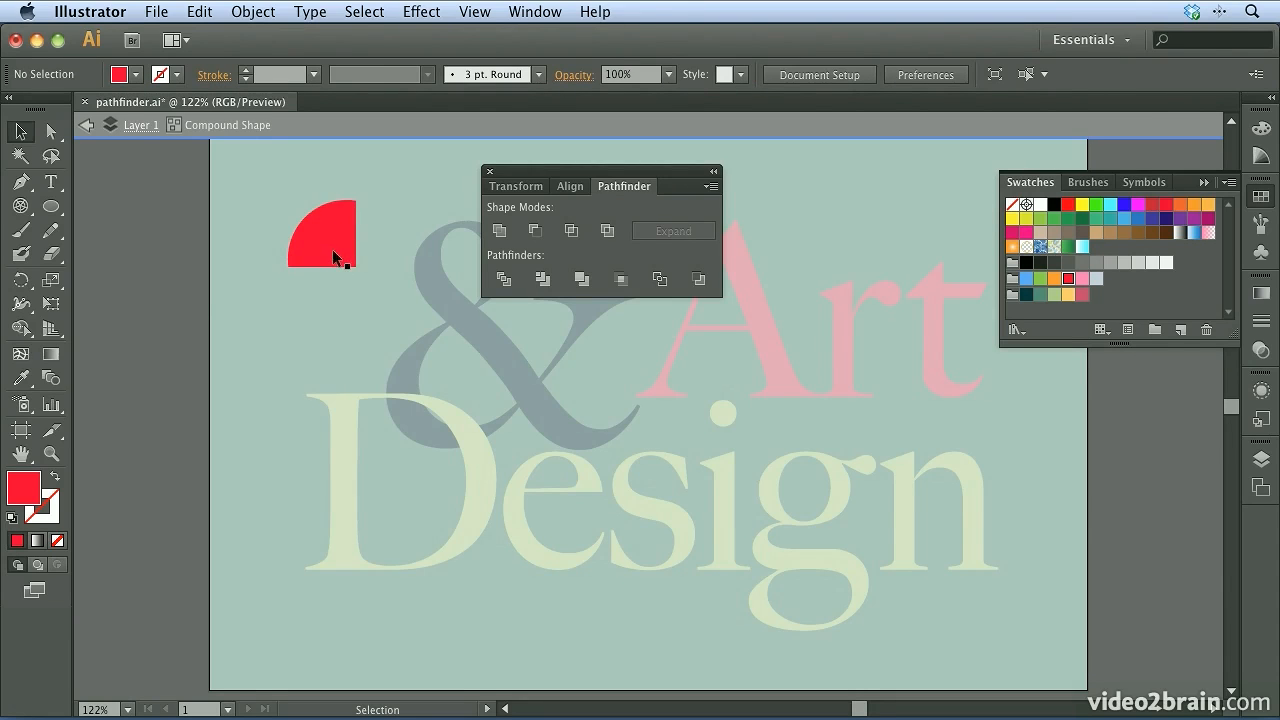
left_click(333, 257)
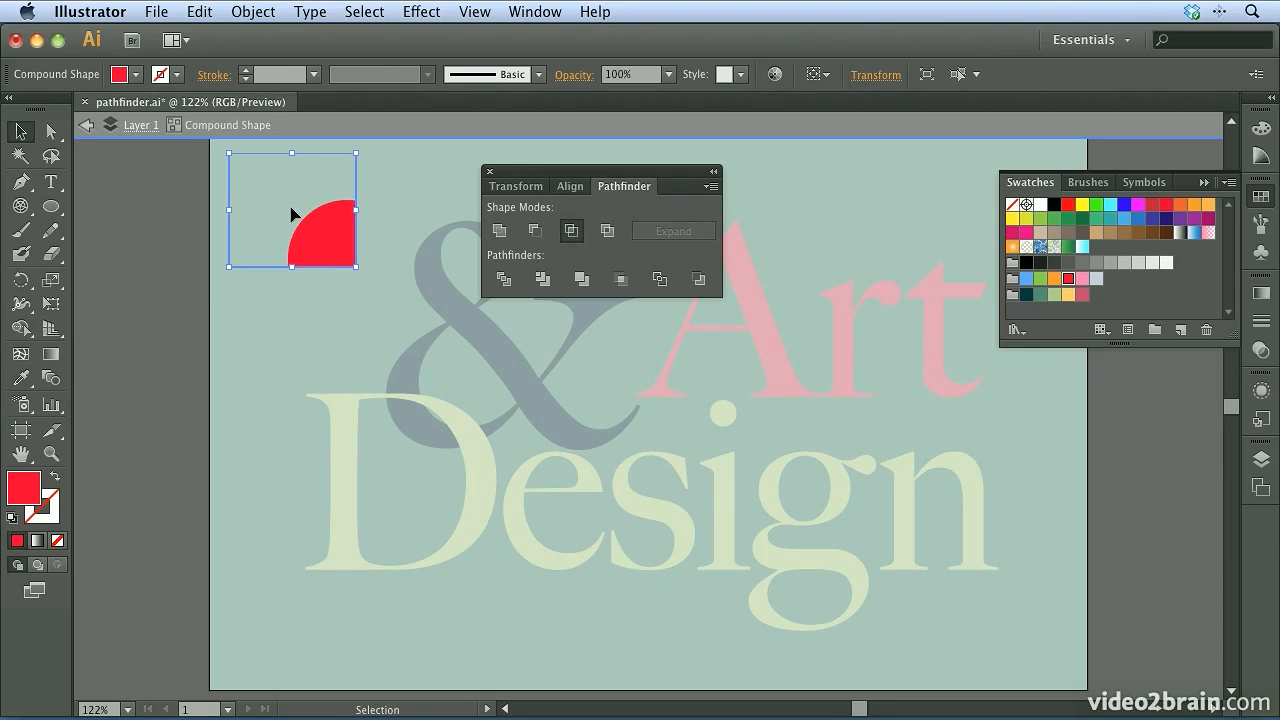
left_click_drag(293, 212, 276, 191)
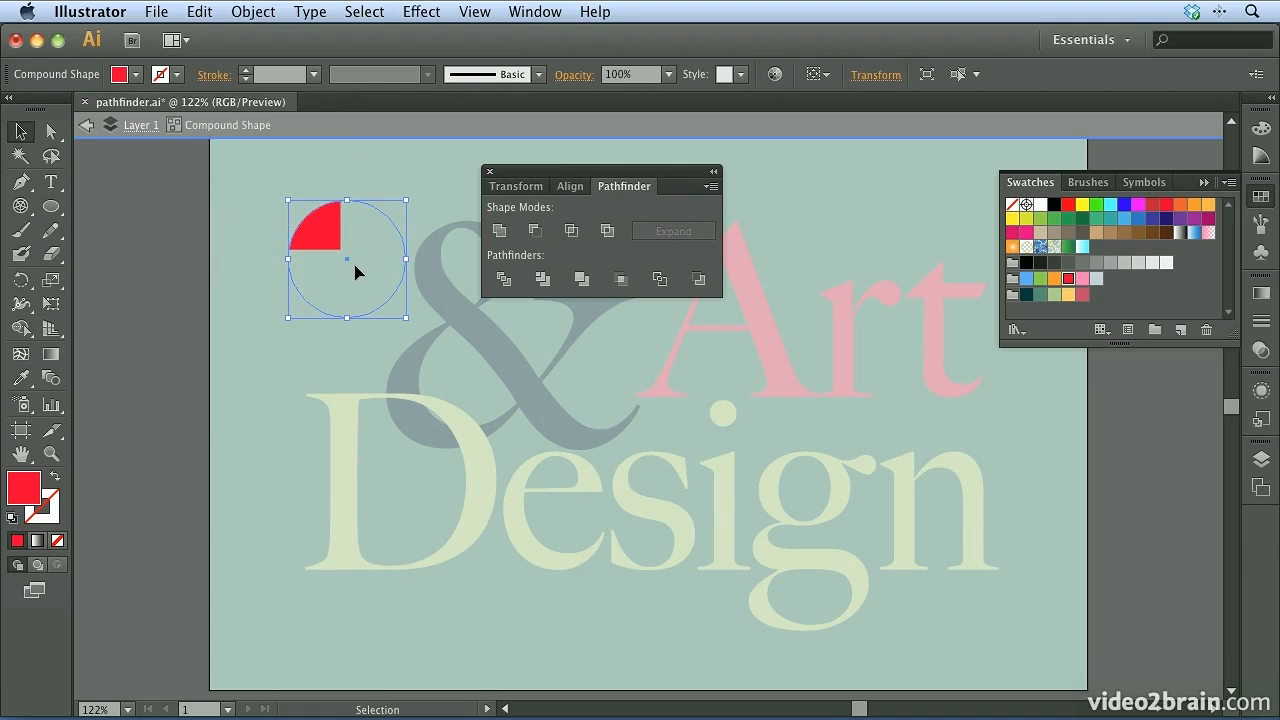
left_click_drag(346, 257, 361, 270)
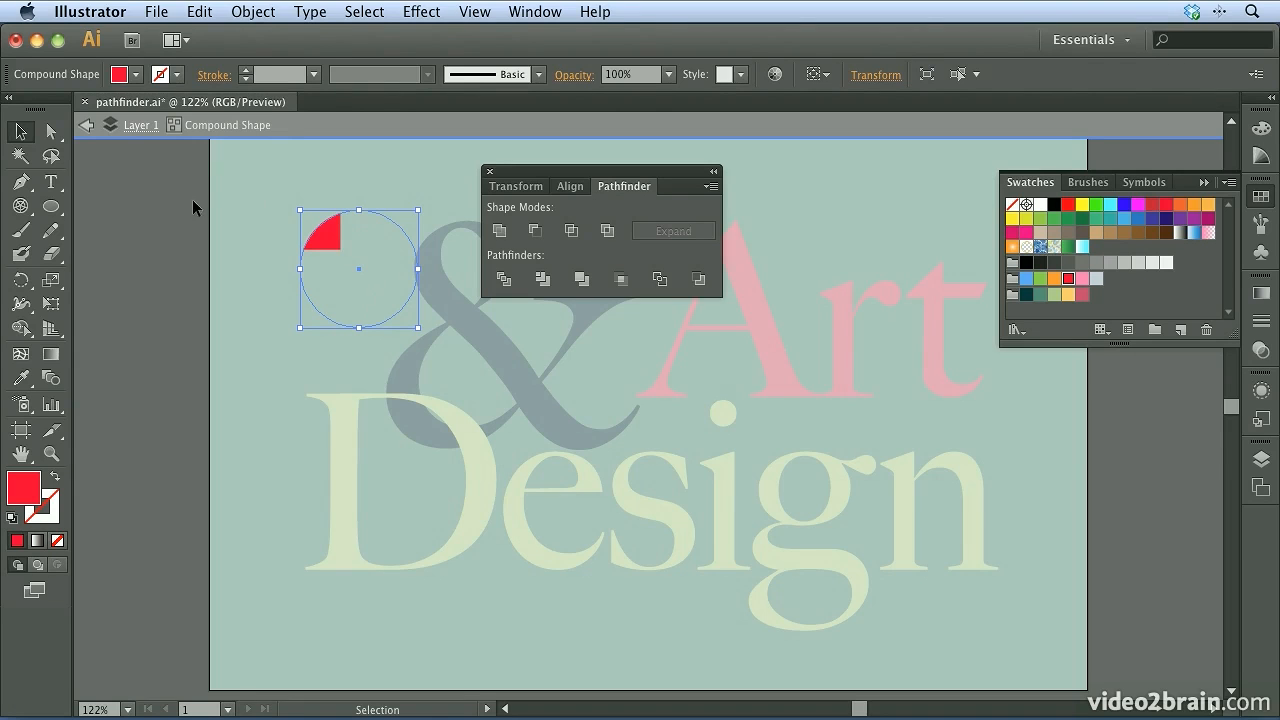
left_click(88, 129)
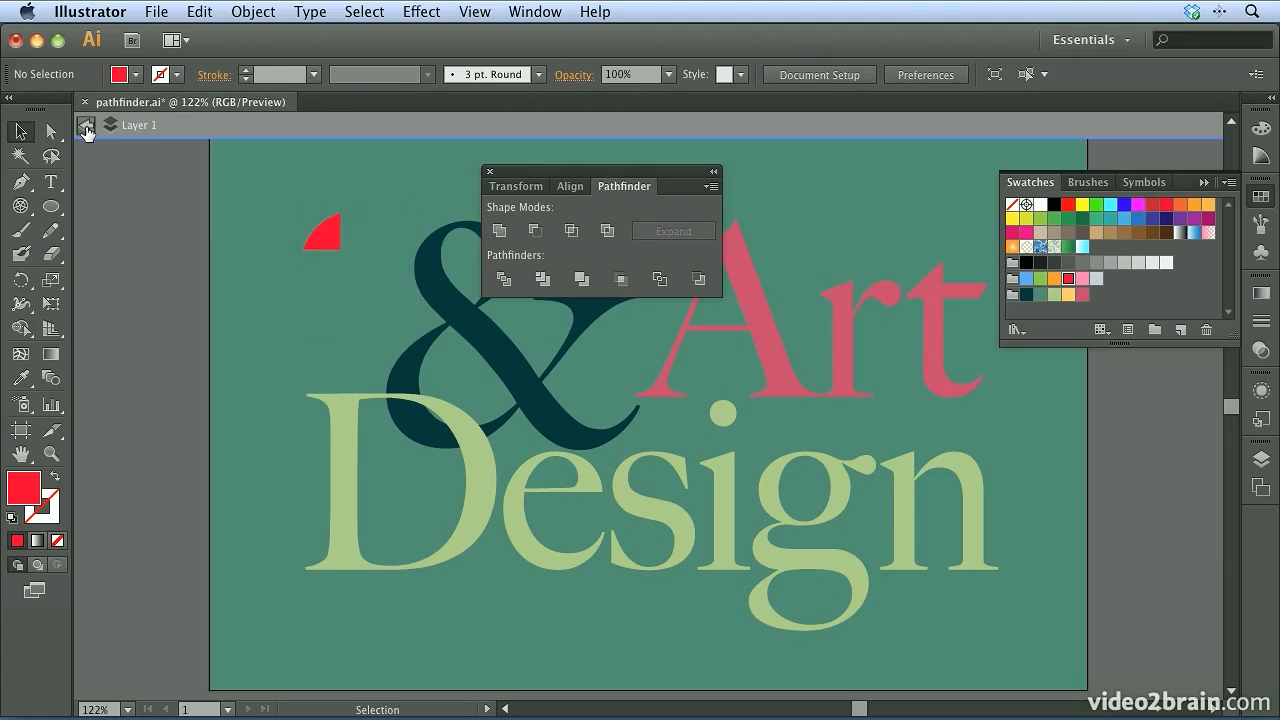
left_click(332, 236)
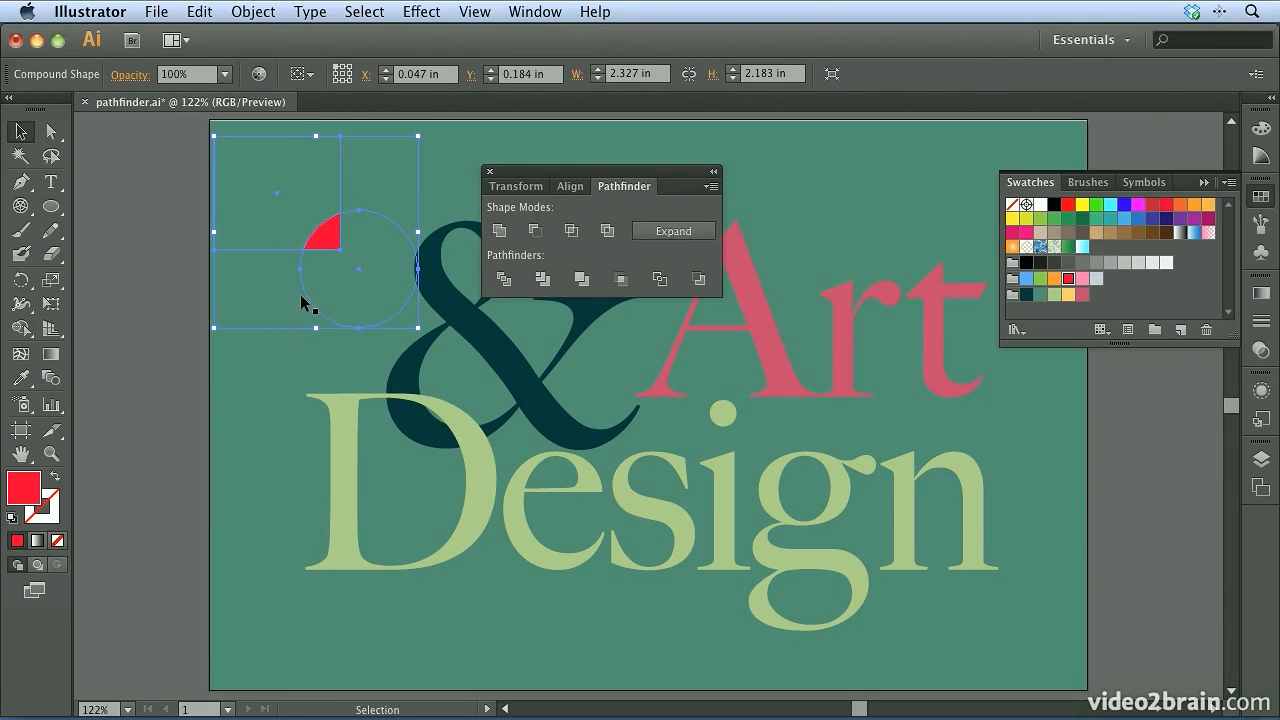
Undo the compound shape and its edits back to the separate red rectangle and green circle
double_click(306, 297, "super")
left_click_drag(308, 299, 301, 296)
key("super+z")
key("super+z")
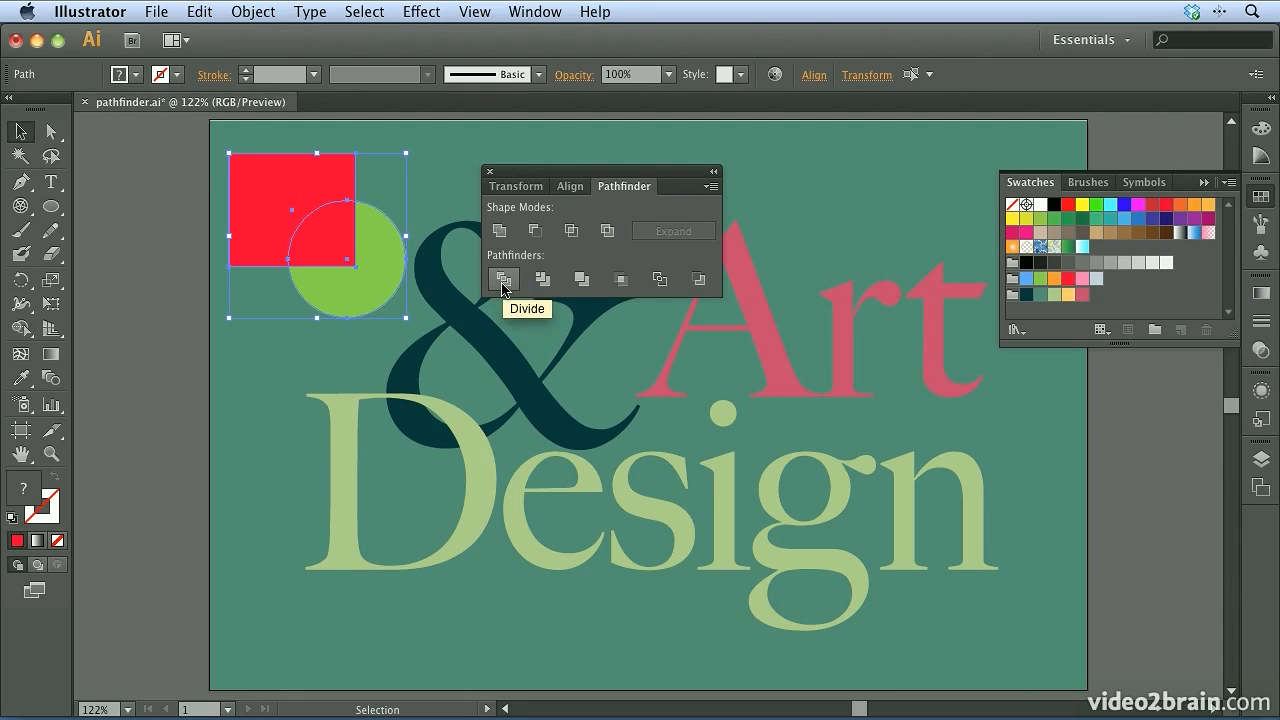
Apply the Divide pathfinder to the red rectangle and green circle, and ungroup the result
left_click(504, 286)
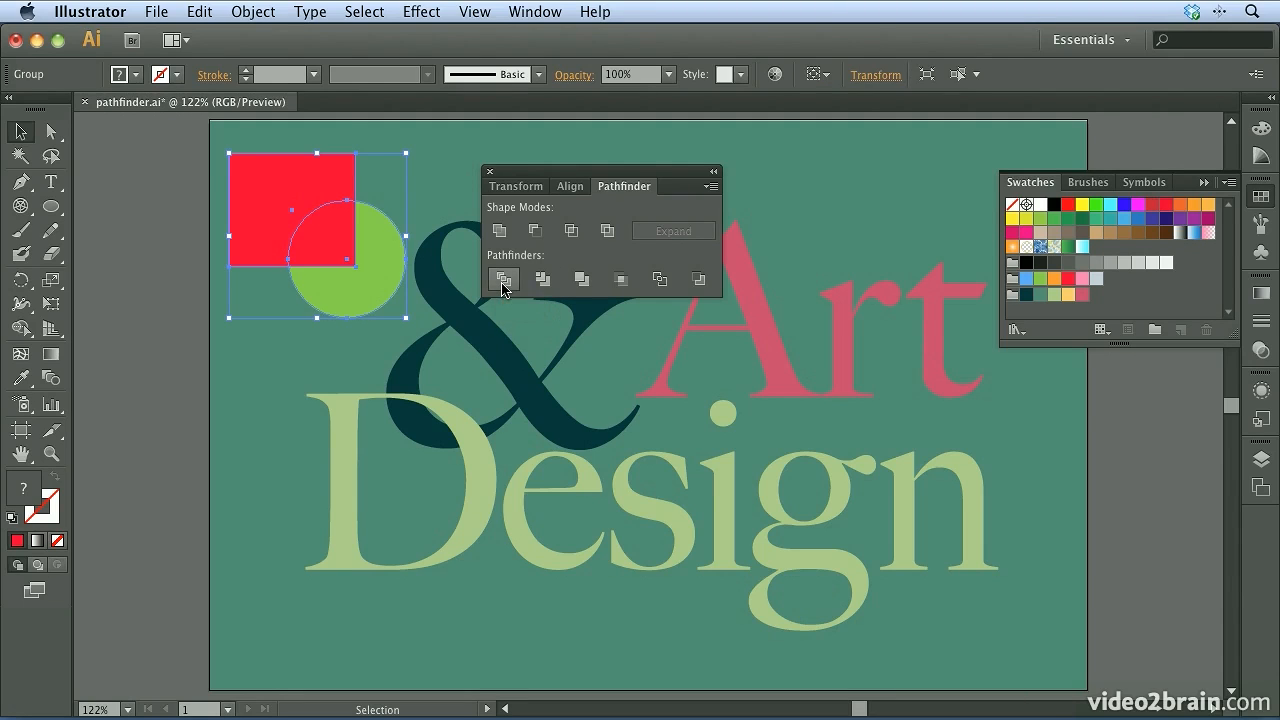
left_click(137, 272)
left_click(235, 216)
left_click(251, 6)
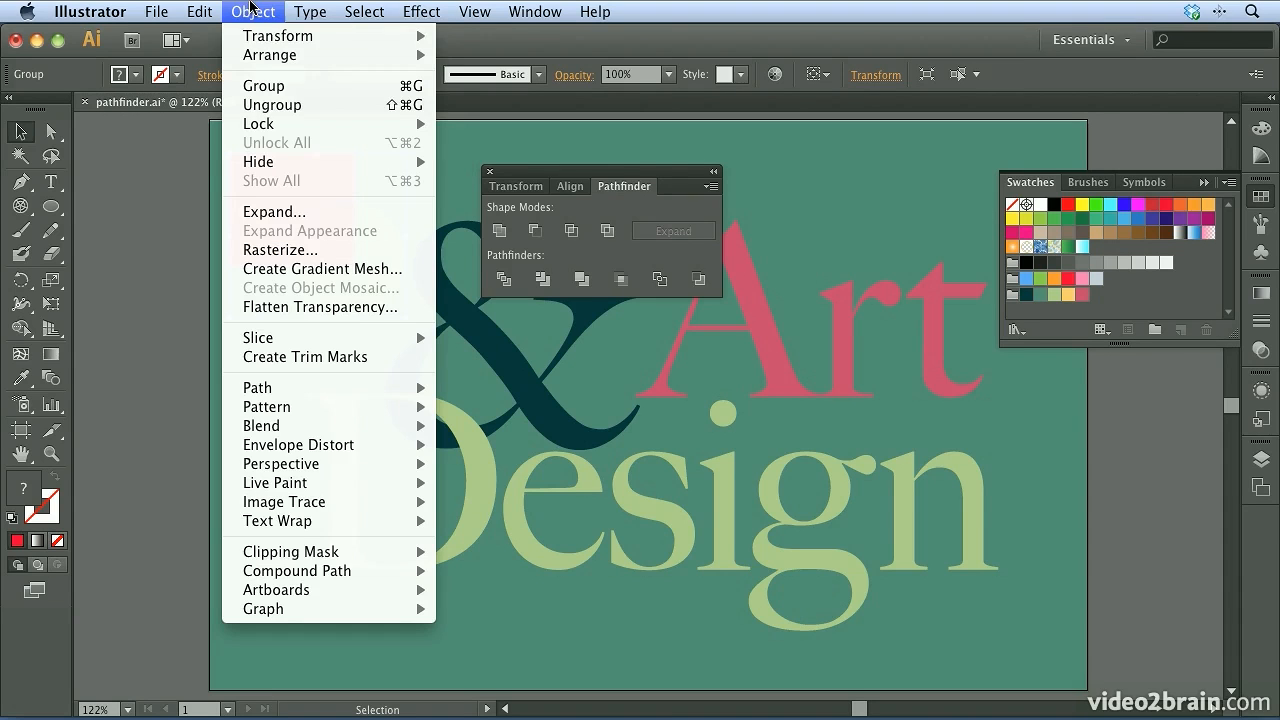
left_click(261, 104)
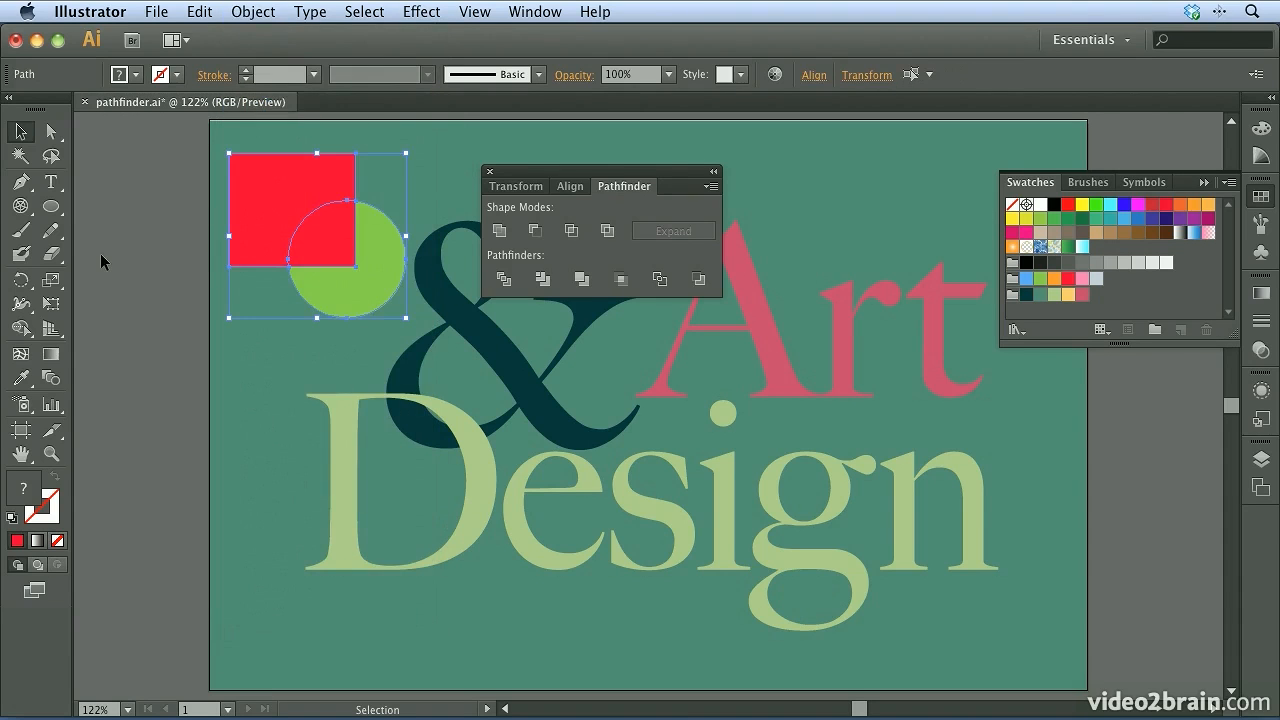
Move the divided overlap piece, the remaining green piece and the remaining red piece apart from each other
left_click(100, 262)
left_click(254, 204)
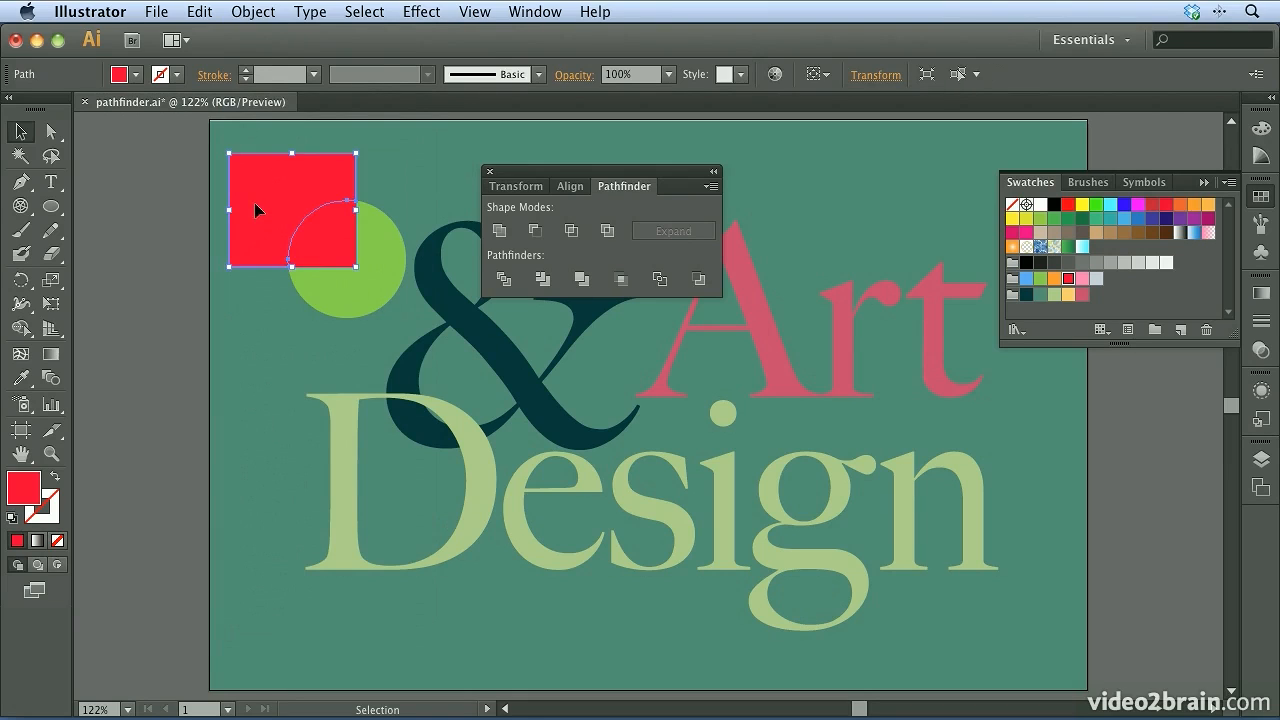
left_click(333, 288)
left_click(325, 258)
left_click_drag(324, 248, 256, 333)
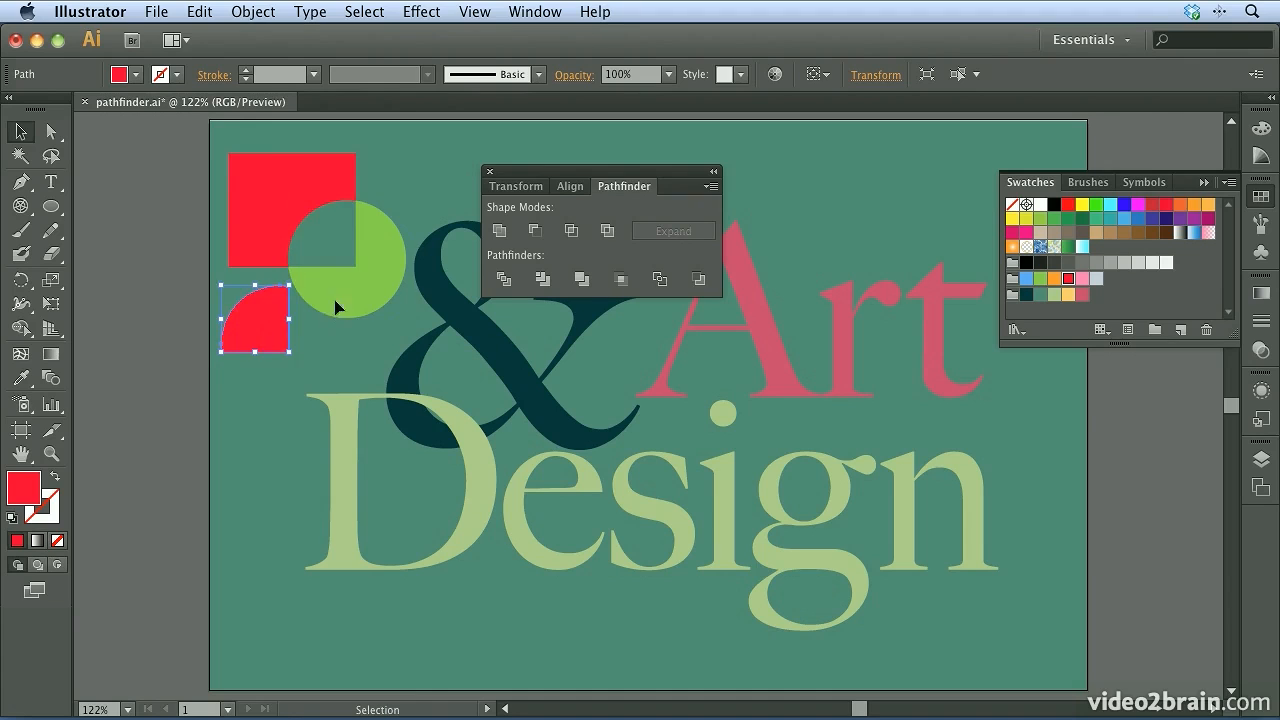
left_click_drag(336, 307, 361, 321)
left_click_drag(277, 206, 268, 176)
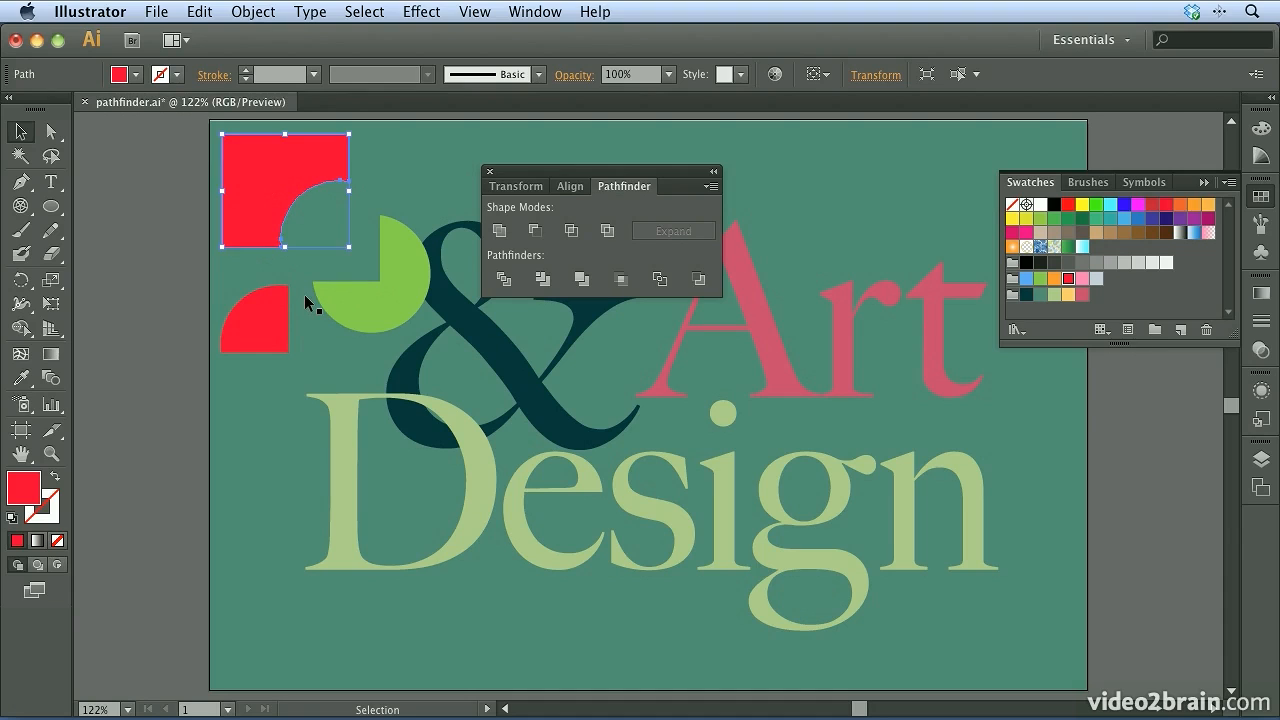
Undo the piece moves, the ungrouping, the Divide and the stacking change, back to the green circle in front
key("super+z")
key("super+z")
key("super+z")
key("super+z")
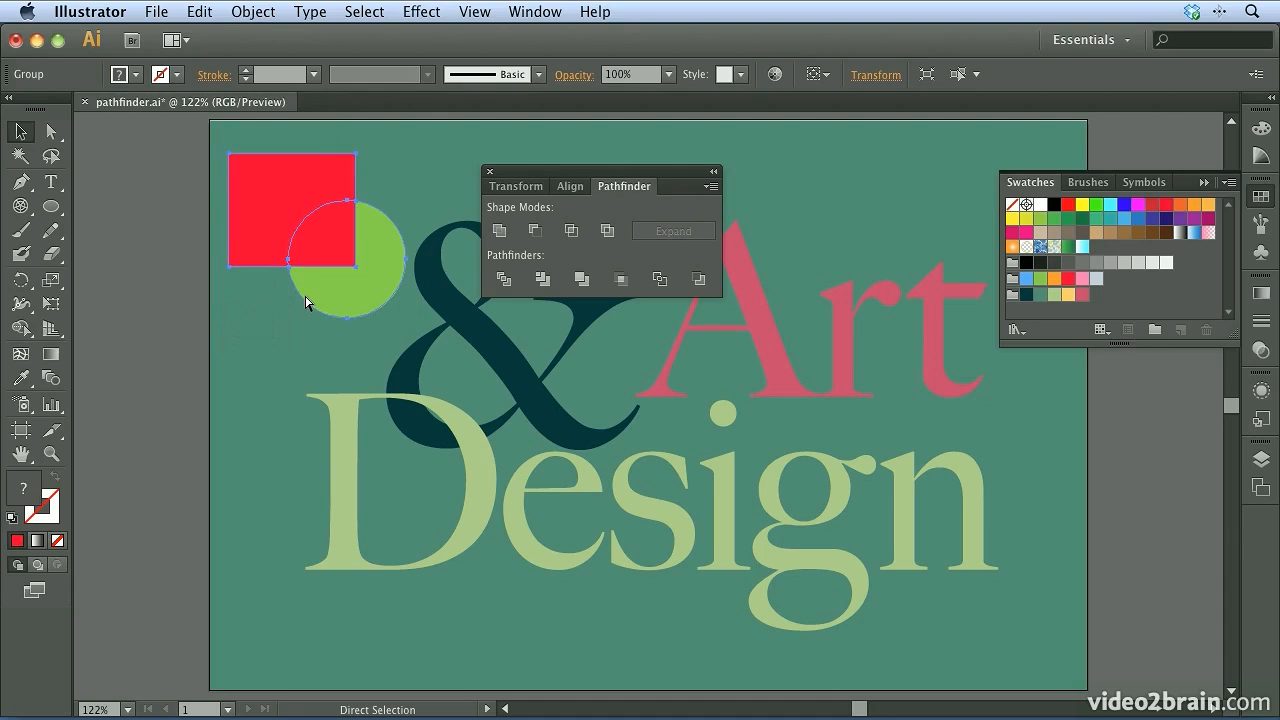
key("super+z")
Apply the Trim pathfinder to the green circle and red rectangle, and ungroup the result
left_click(192, 247)
left_click(316, 210)
left_click(252, 196, "shift")
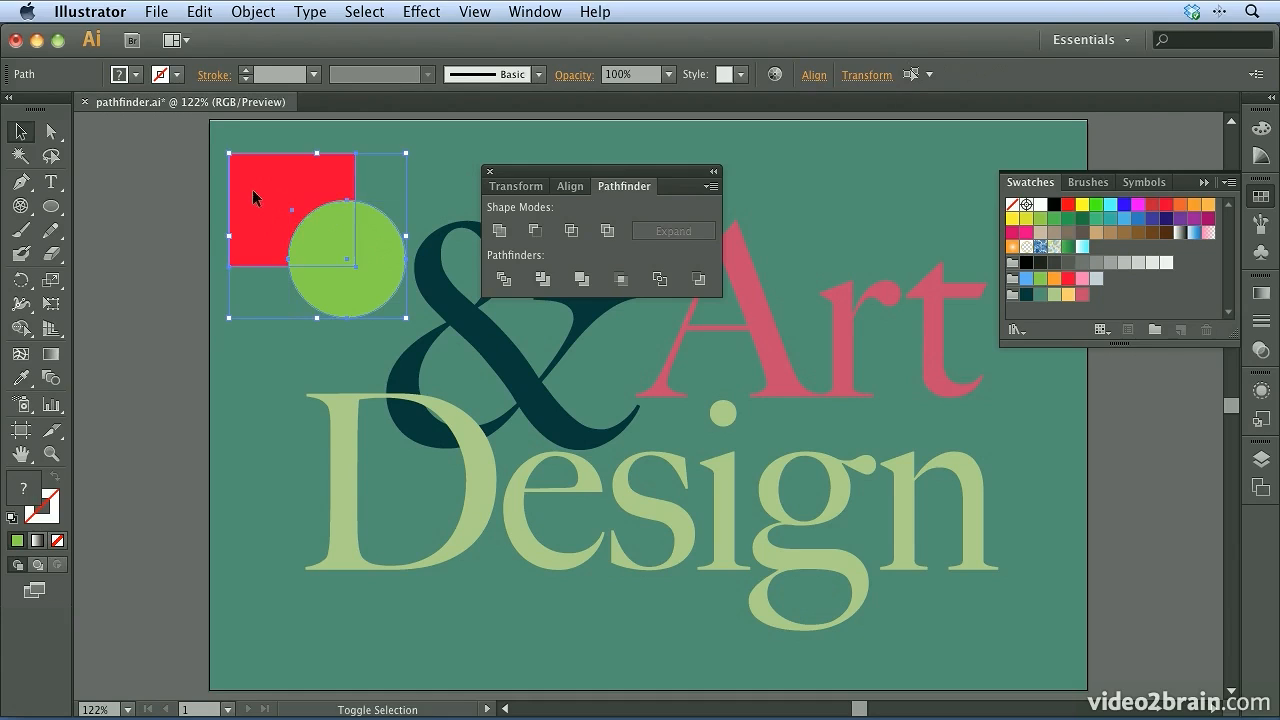
left_click(541, 280)
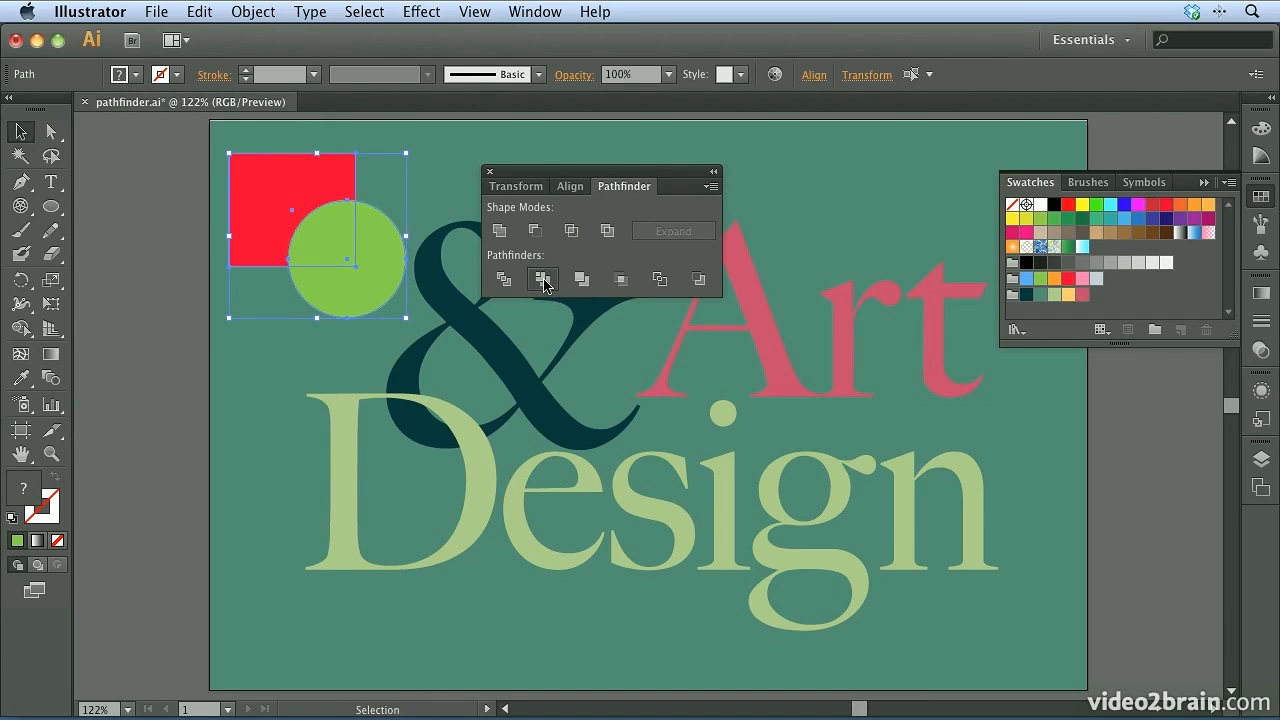
left_click(156, 253)
left_click(332, 286)
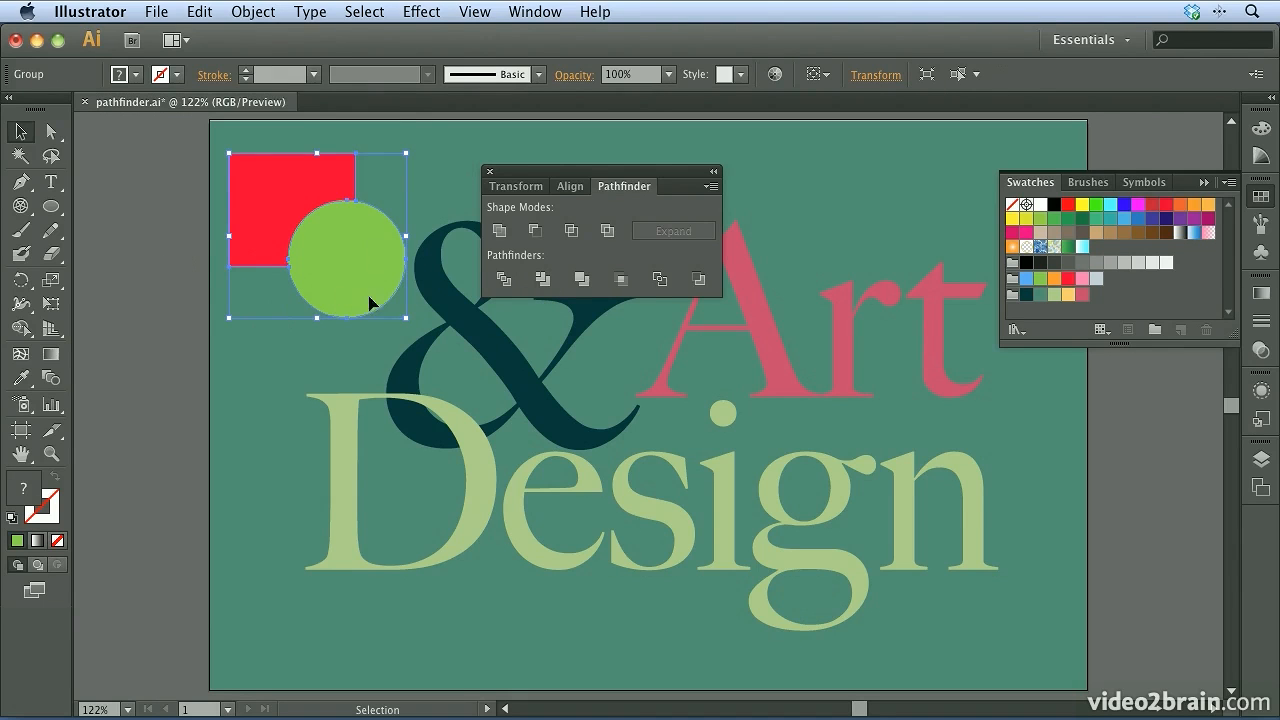
left_click(243, 10)
left_click(268, 104)
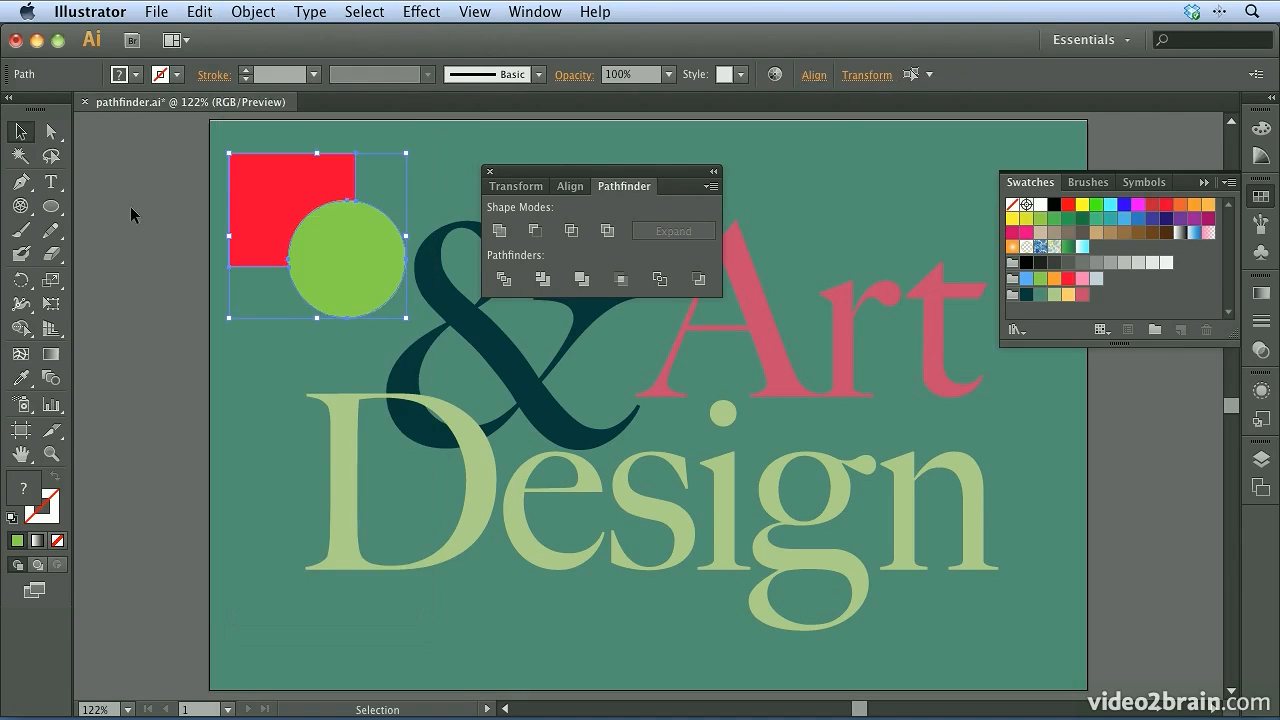
Move the green circle away from the trimmed red shape, and undo back to the original overlapping shapes
left_click(318, 229)
left_click_drag(329, 249, 345, 259)
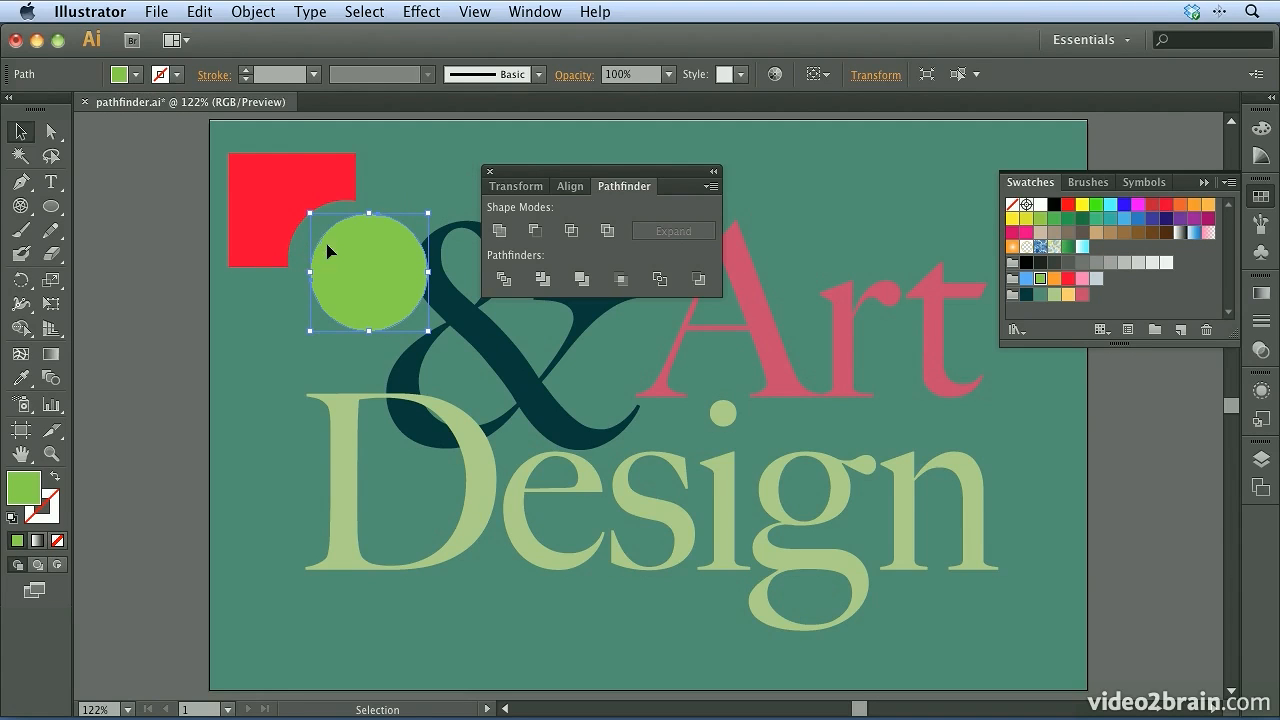
key("super+z")
key("super+z")
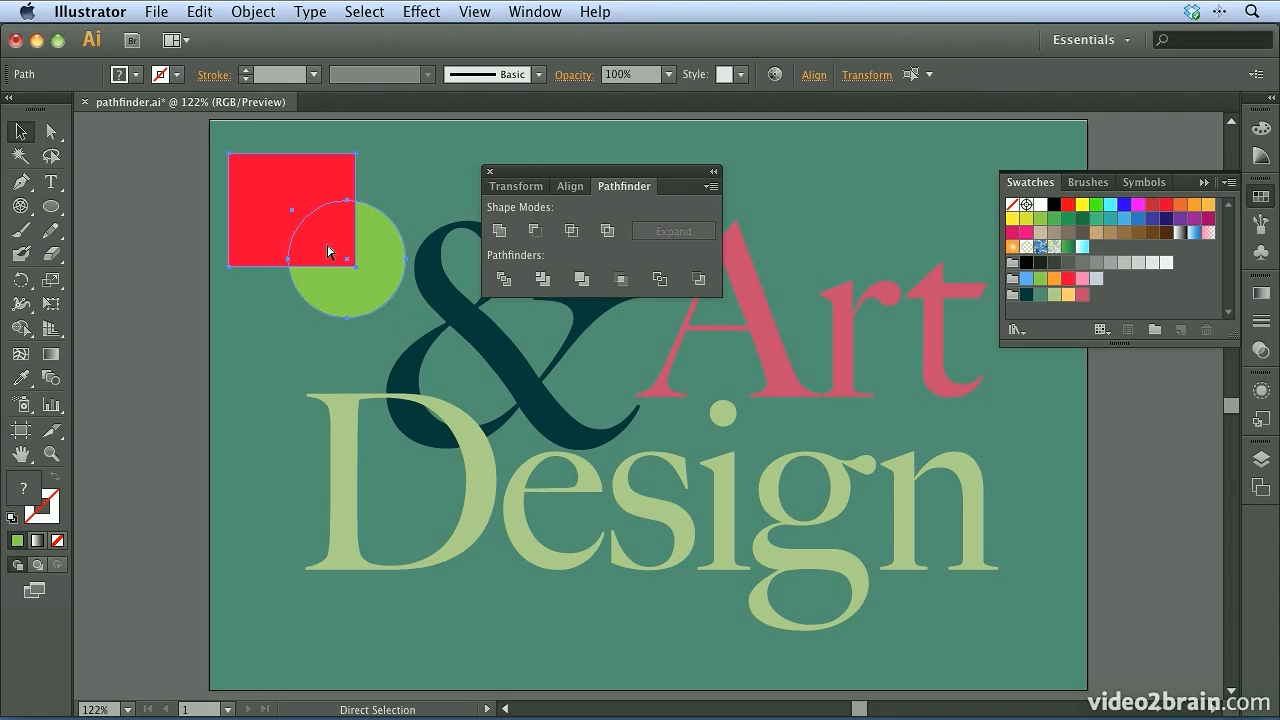
key("super+z")
Apply the Merge pathfinder to the red rectangle and green circle, and ungroup the result
left_click(280, 235)
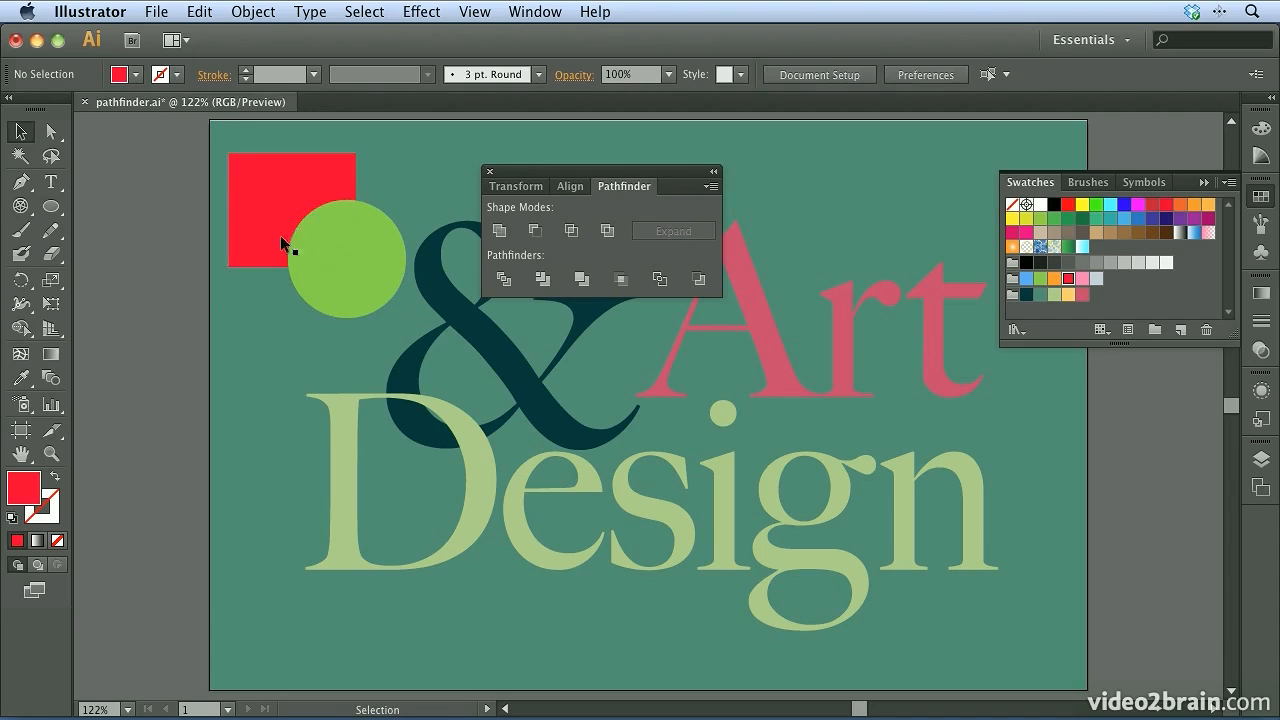
left_click(348, 267, "shift")
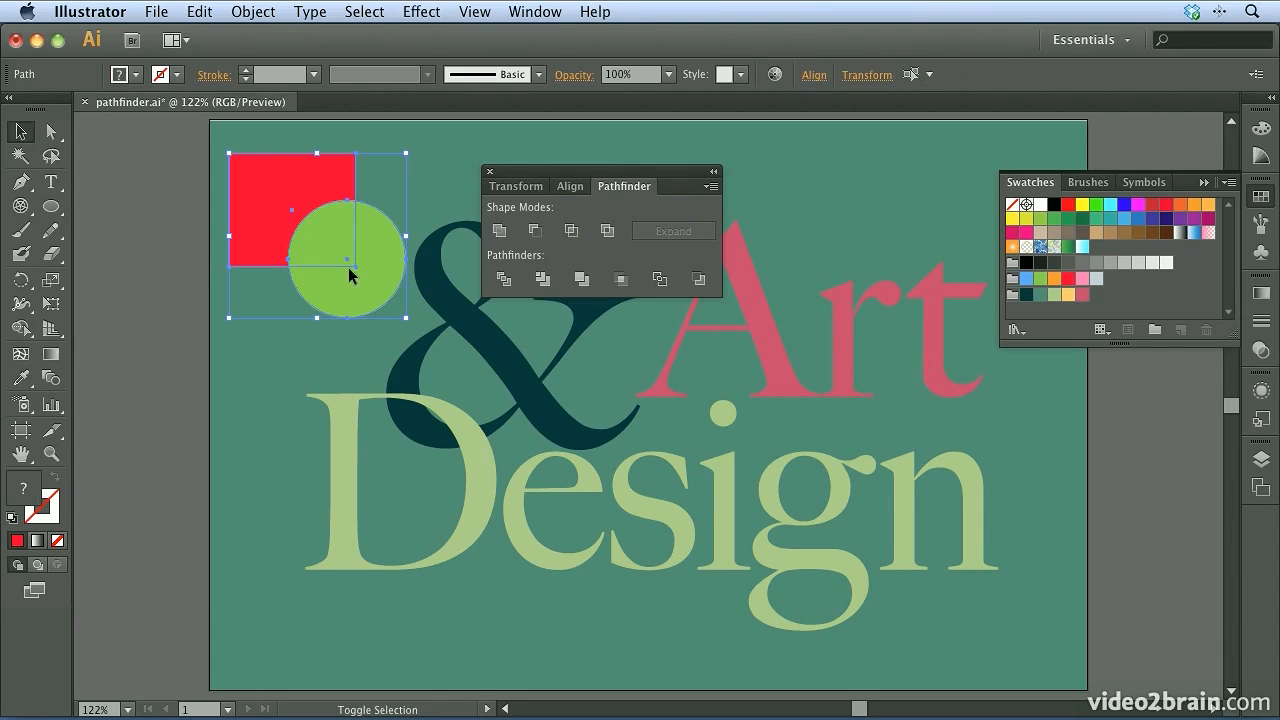
left_click(584, 281)
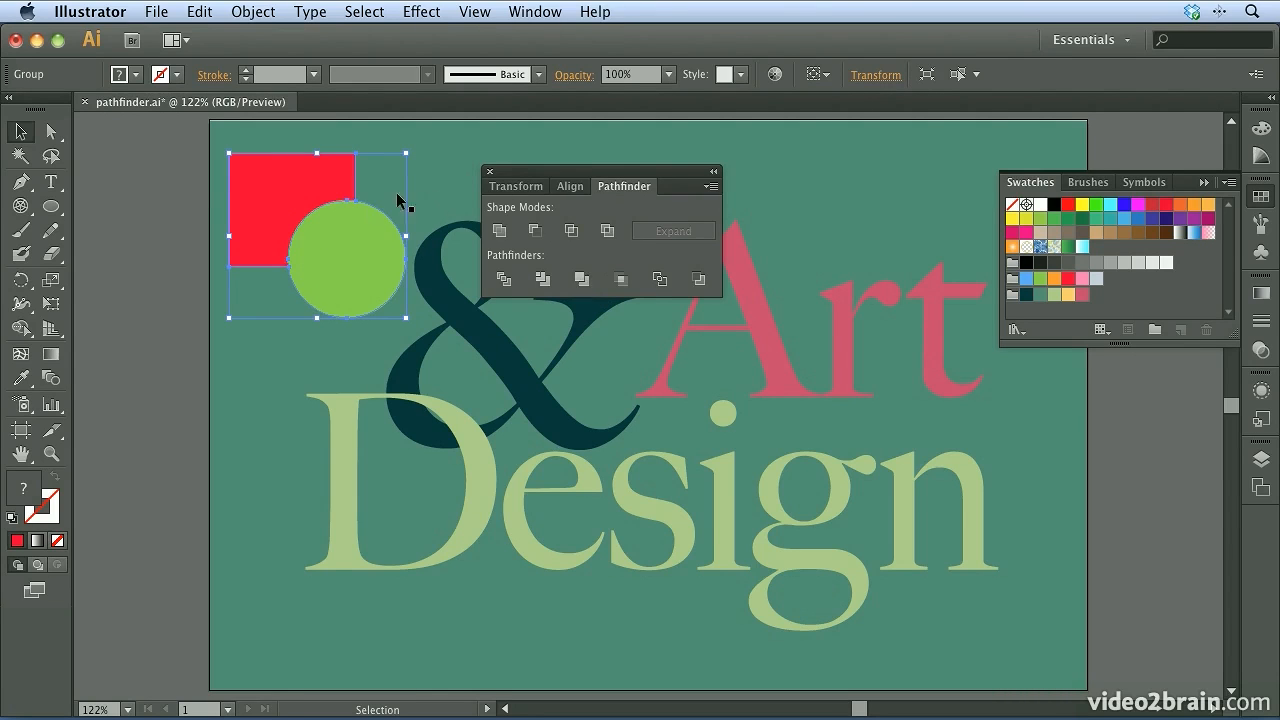
left_click(190, 259)
left_click(343, 266)
left_click(253, 11)
left_click(272, 104)
Move the green circle away from the merged red shape, and undo the move
left_click(343, 277)
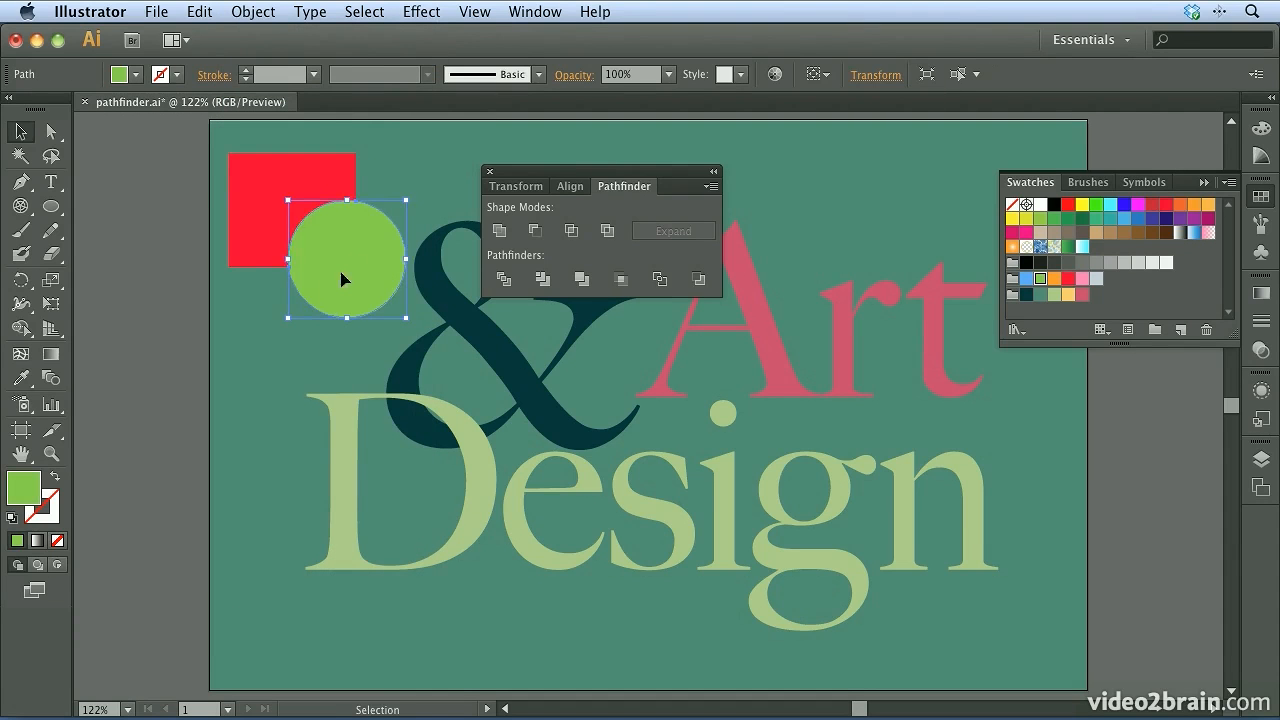
left_click_drag(314, 272, 345, 298)
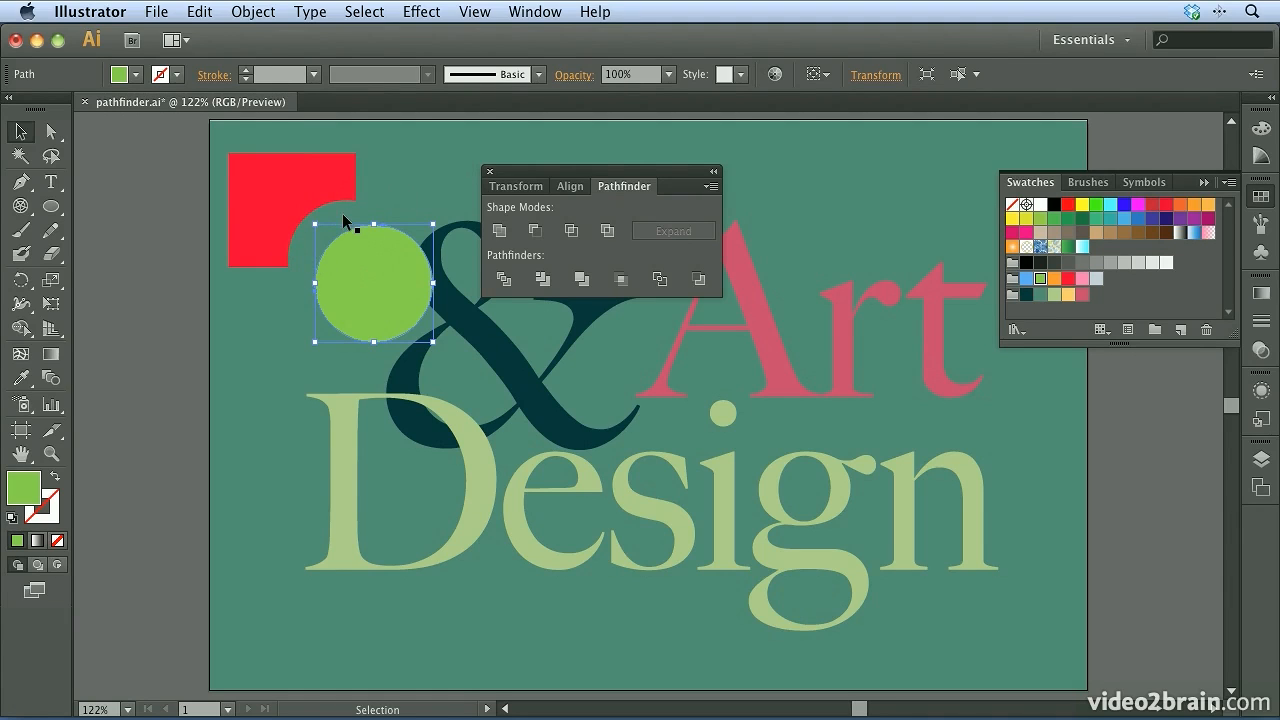
key("super+z")
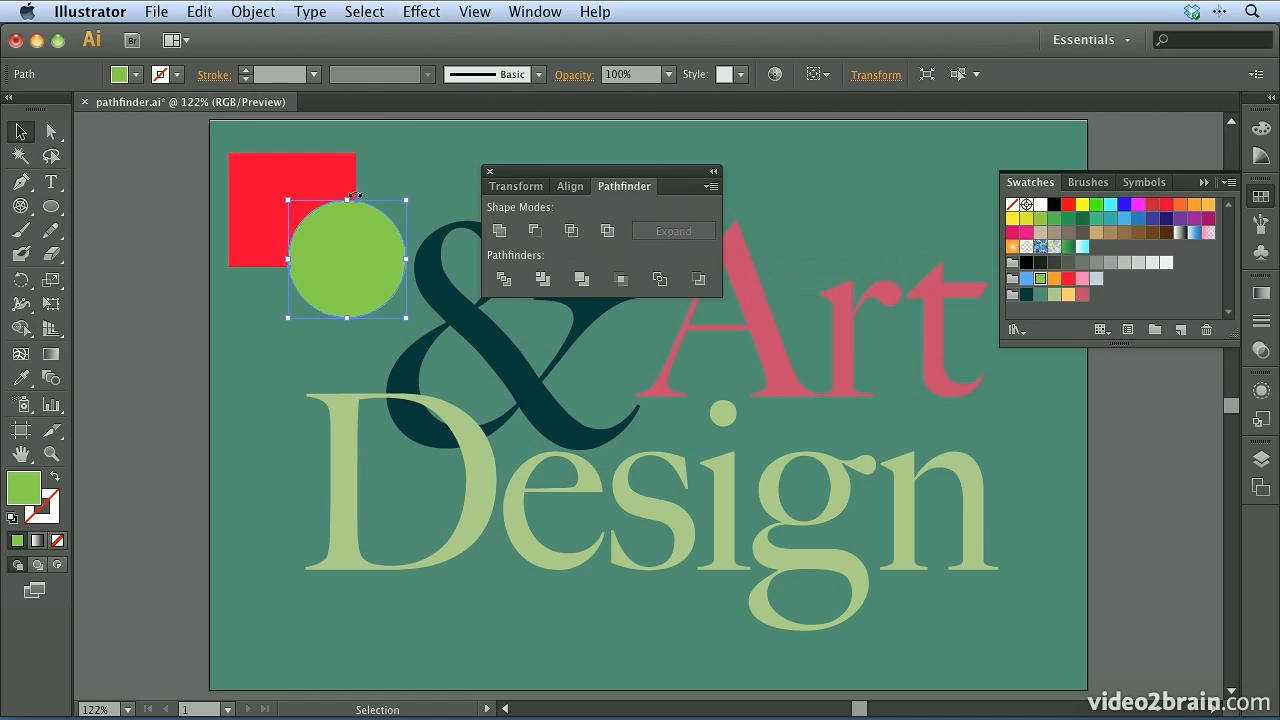
Undo the Merge result to restore the original overlapping red rectangle and green circle
key("super+z")
key("super+z")
key("super+z")
key("super+z")
key("super+shift+z")
key("super+shift+z")
key("super+shift+z")
Move the green circle slightly further over the red rectangle, and select both shapes
left_click(132, 233)
left_click(268, 236)
mouse_move(331, 276)
left_mouse_down()
mouse_move(364, 298)
mouse_move(320, 275)
left_mouse_up()
left_click(262, 188, "shift")
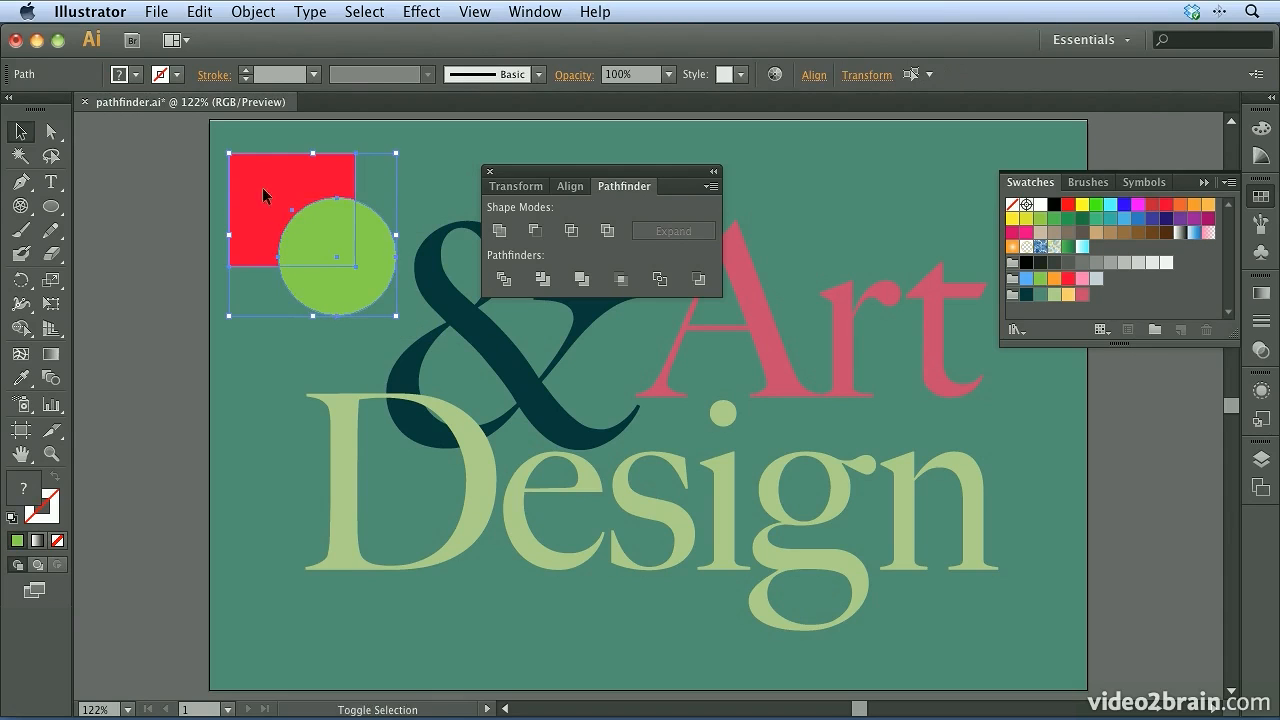
Apply the Crop pathfinder to the red rectangle and green circle, deselect the result, and undo the crop
left_click(619, 283)
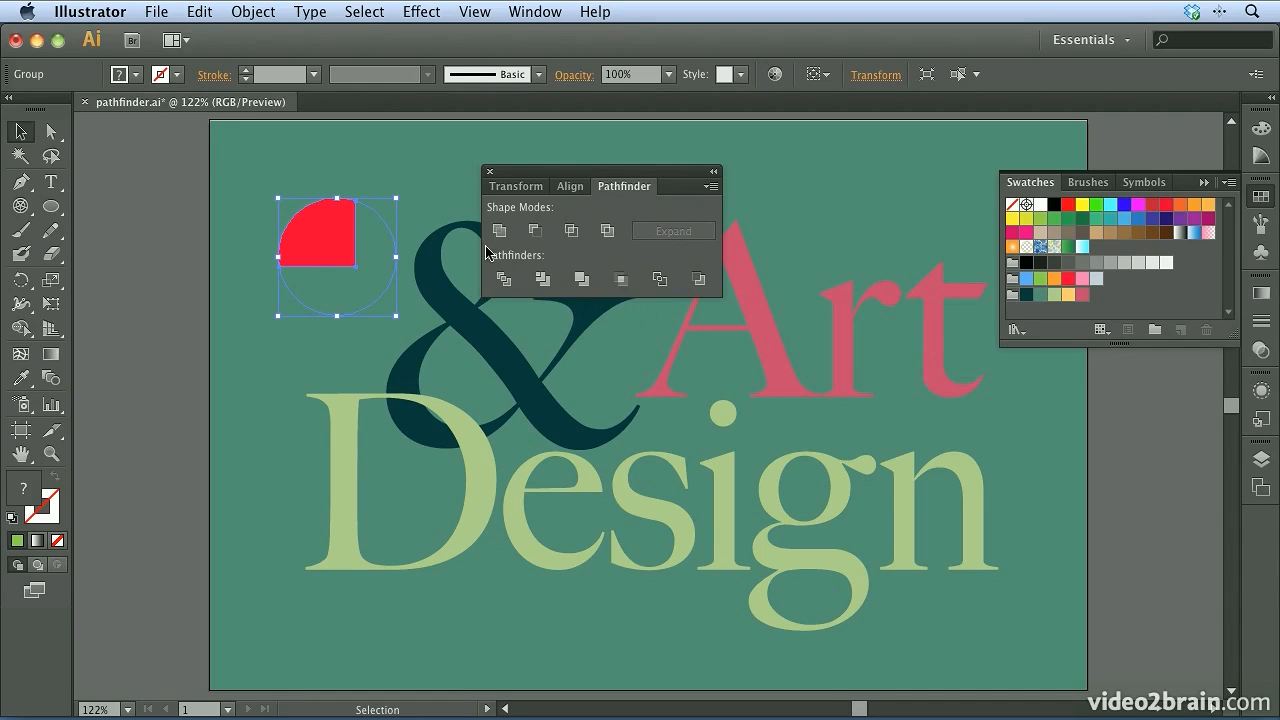
left_click(177, 300)
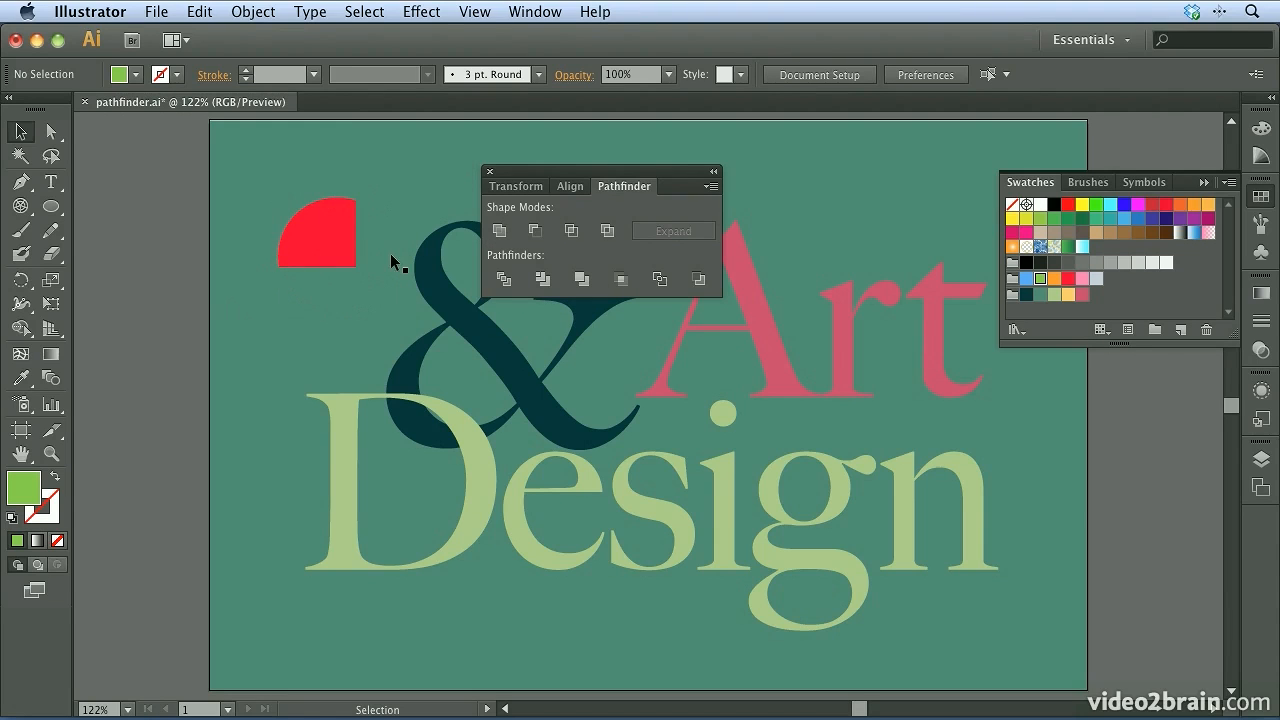
key("super+z")
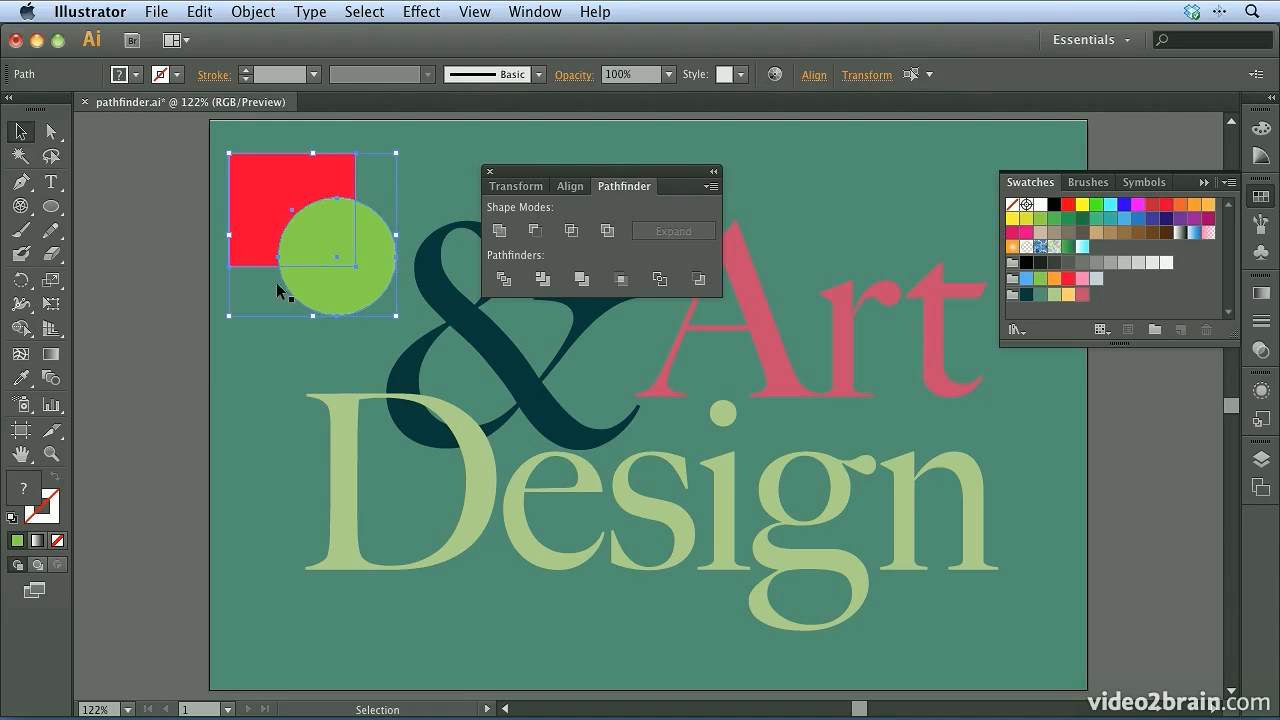
Apply the Outline pathfinder to the red rectangle and green circle, and colour the resulting strokes light blue
left_click(659, 282)
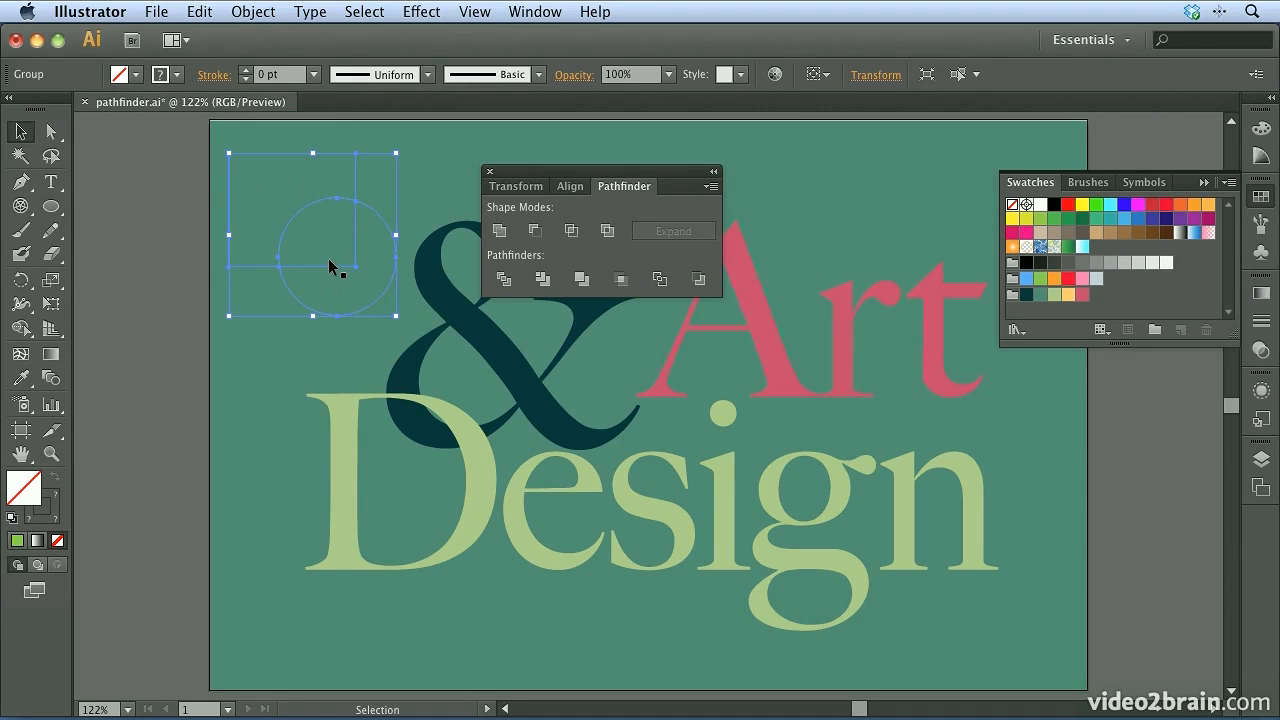
left_click(16, 540)
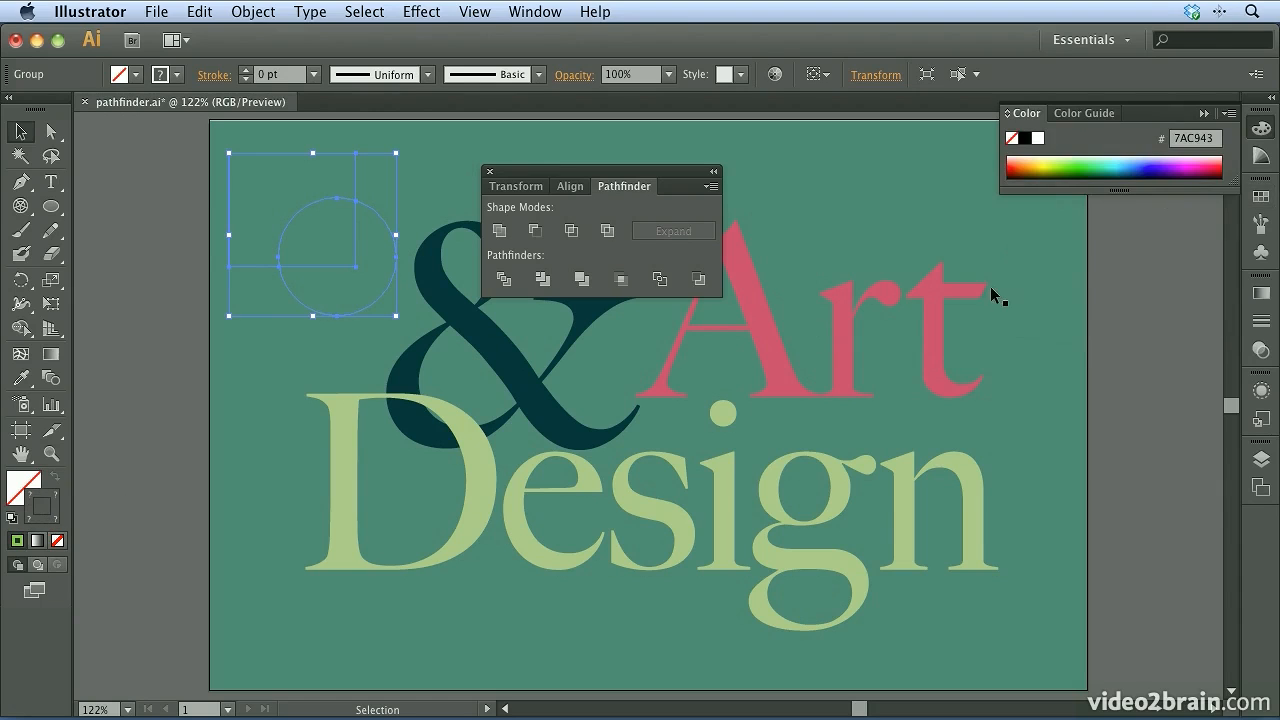
left_click(1261, 197)
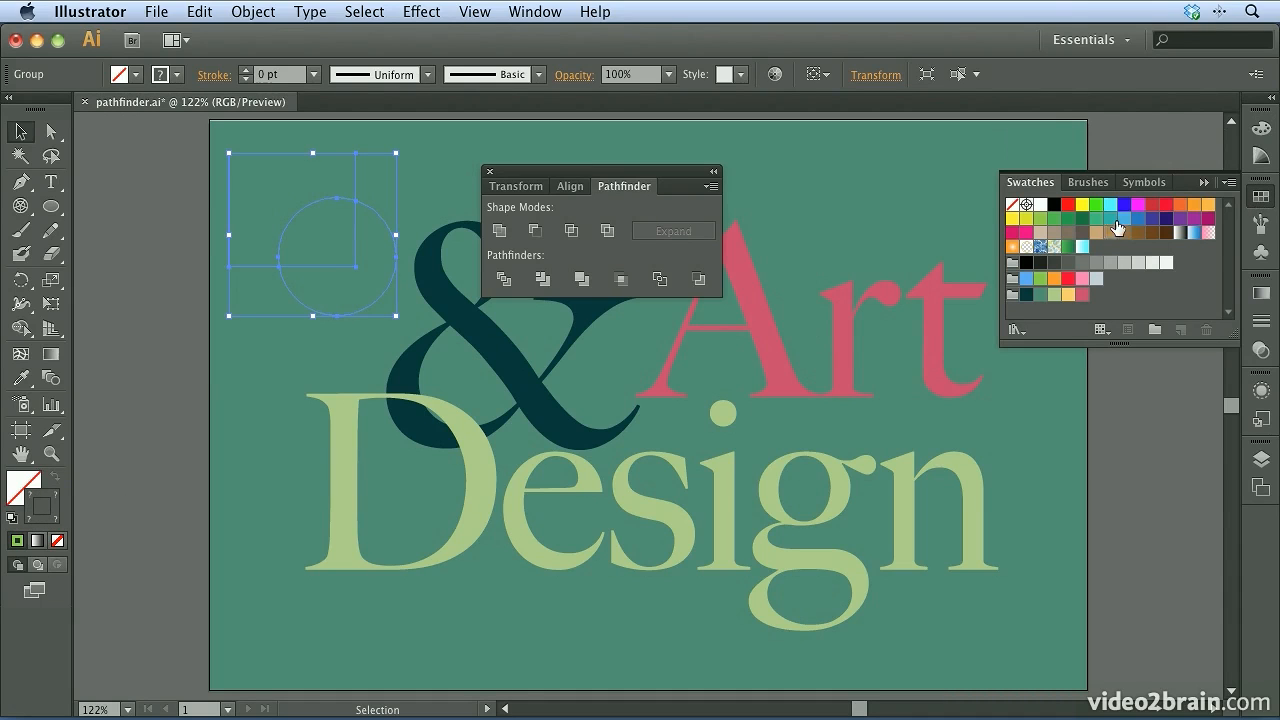
left_click(1121, 220)
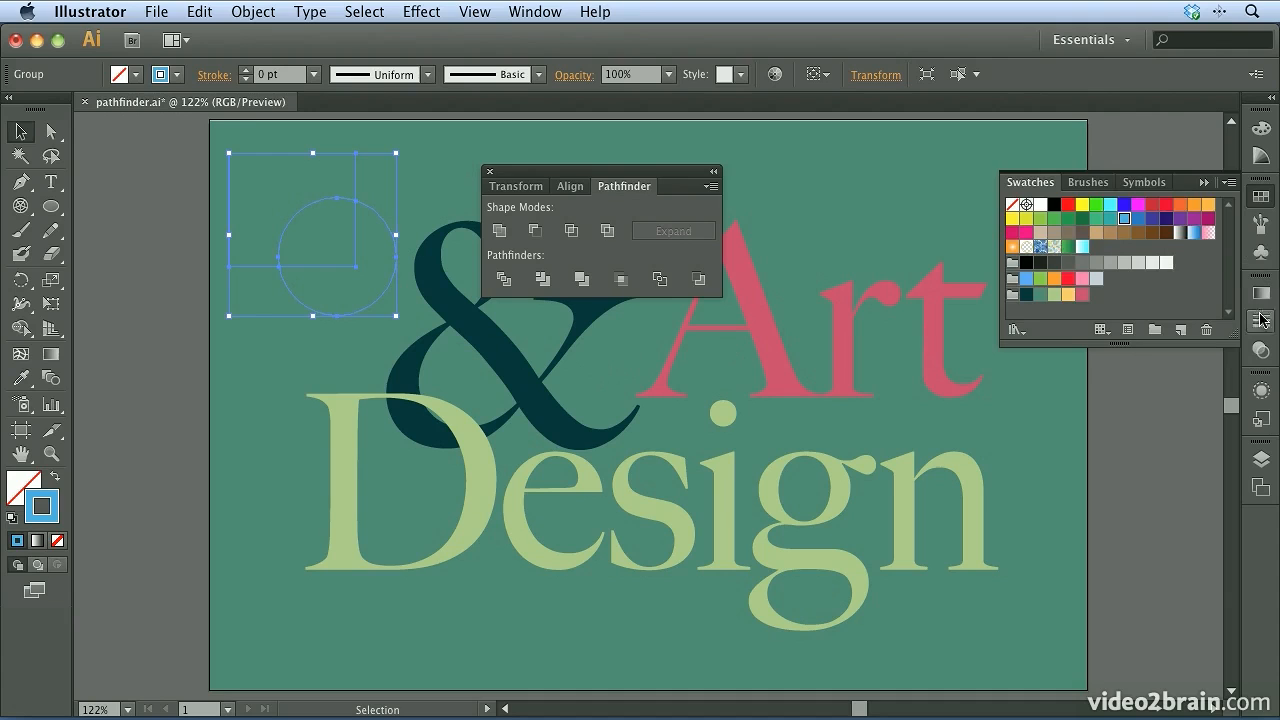
Set the stroke weight of the outlined rectangle and circle to 4 pt, and deselect them
left_click(1261, 316)
left_click(1054, 301)
left_click(1054, 301)
left_click(1054, 301)
left_click(1054, 301)
left_click(165, 286)
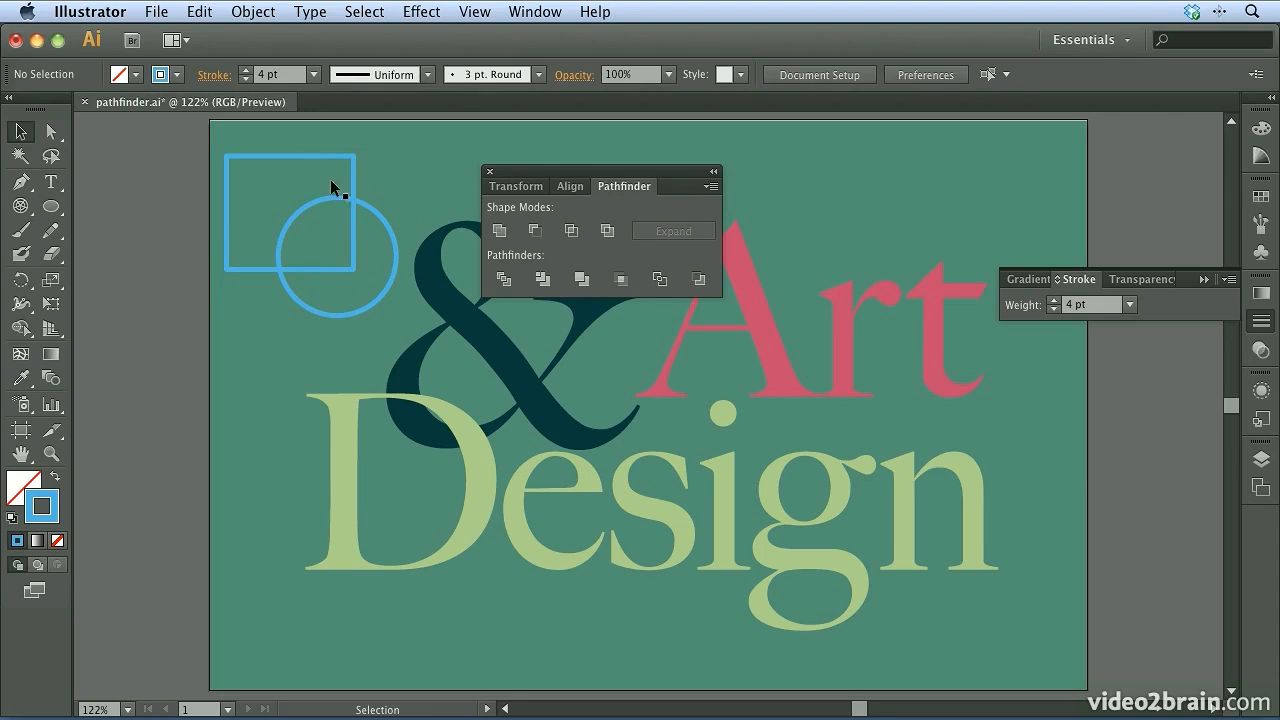
Undo the stroke changes and the Outline pathfinder to restore the filled red rectangle and green circle
key("super+z")
key("super+z")
key("super+z")
key("super+z")
key("super+z")
key("super+z")
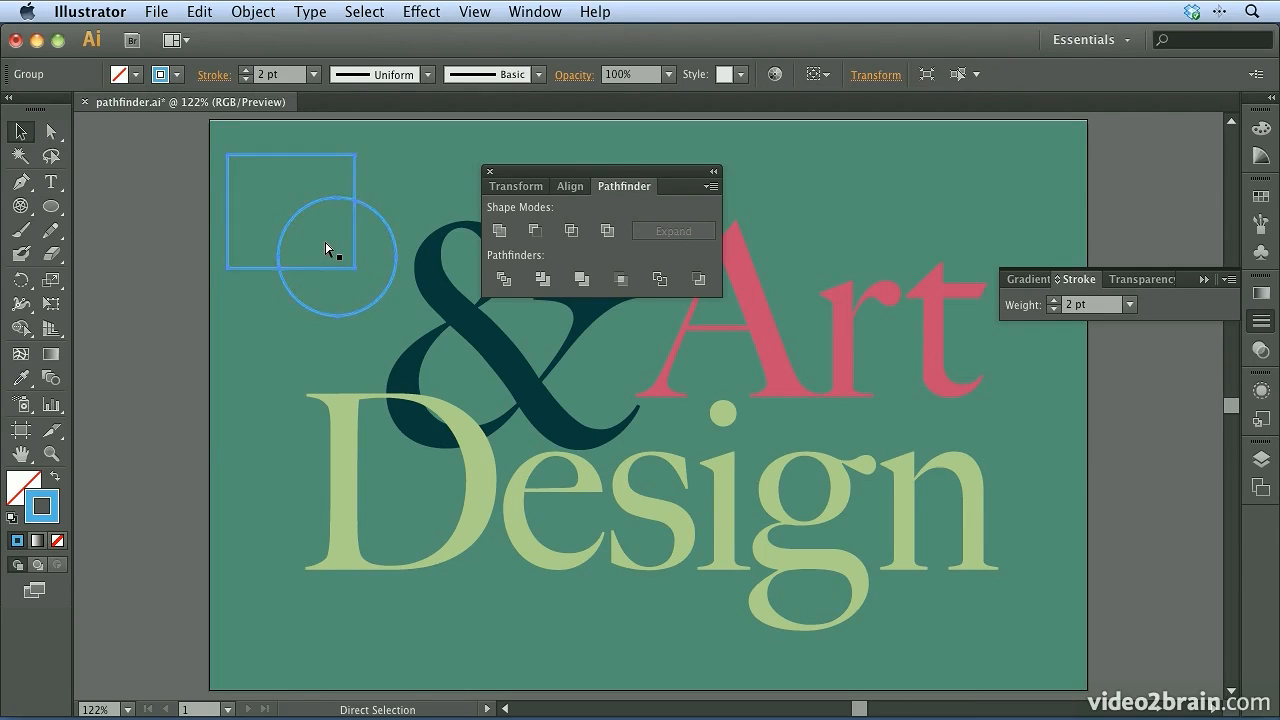
Apply the Minus Back pathfinder to the green circle and red rectangle, and delete the resulting shape
left_click(326, 249)
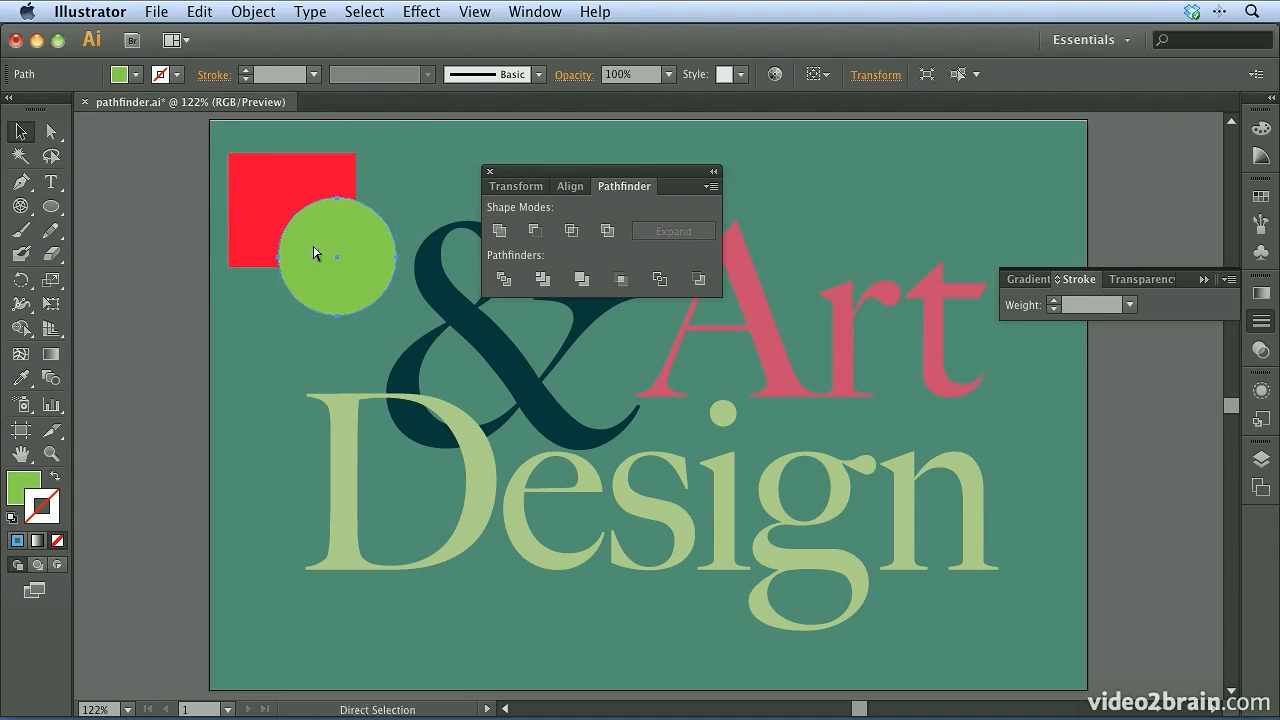
left_click(246, 176, "shift")
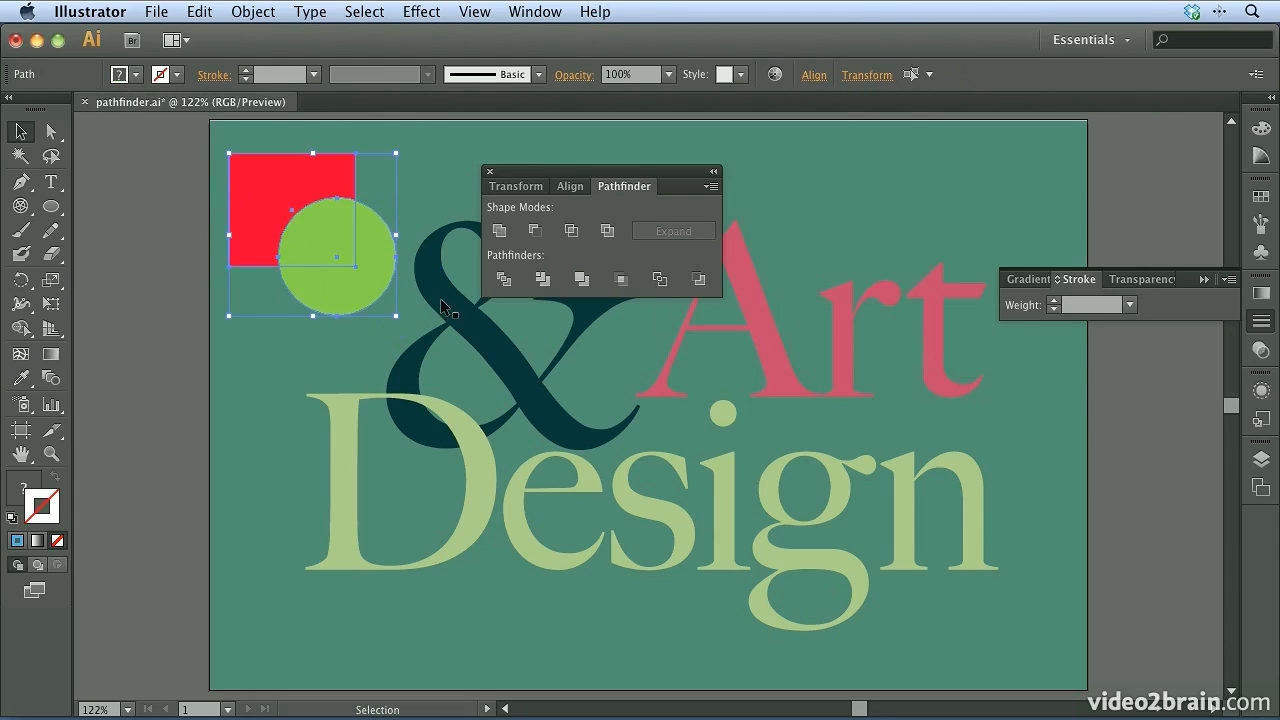
left_click(698, 282)
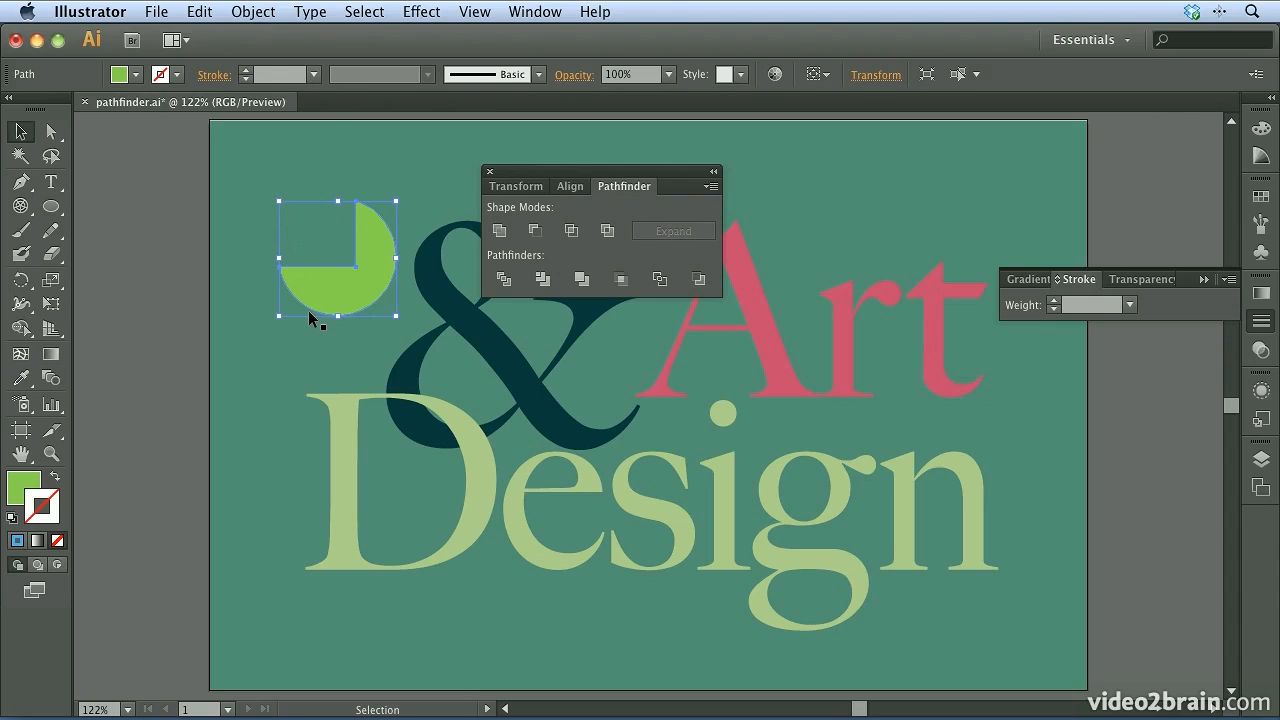
key("Delete")
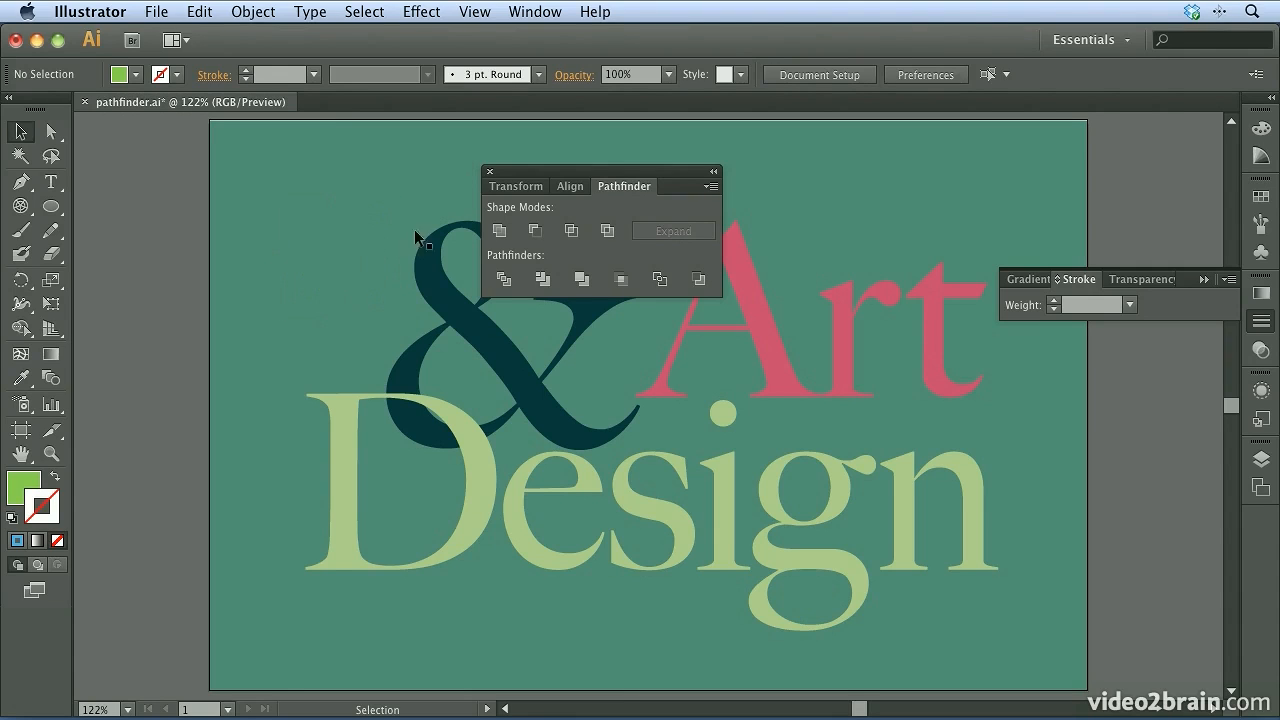
Move the Pathfinder panel clear of the lettering, and select the ampersand and "Art" groups in turn to inspect them
left_click_drag(565, 178, 213, 161)
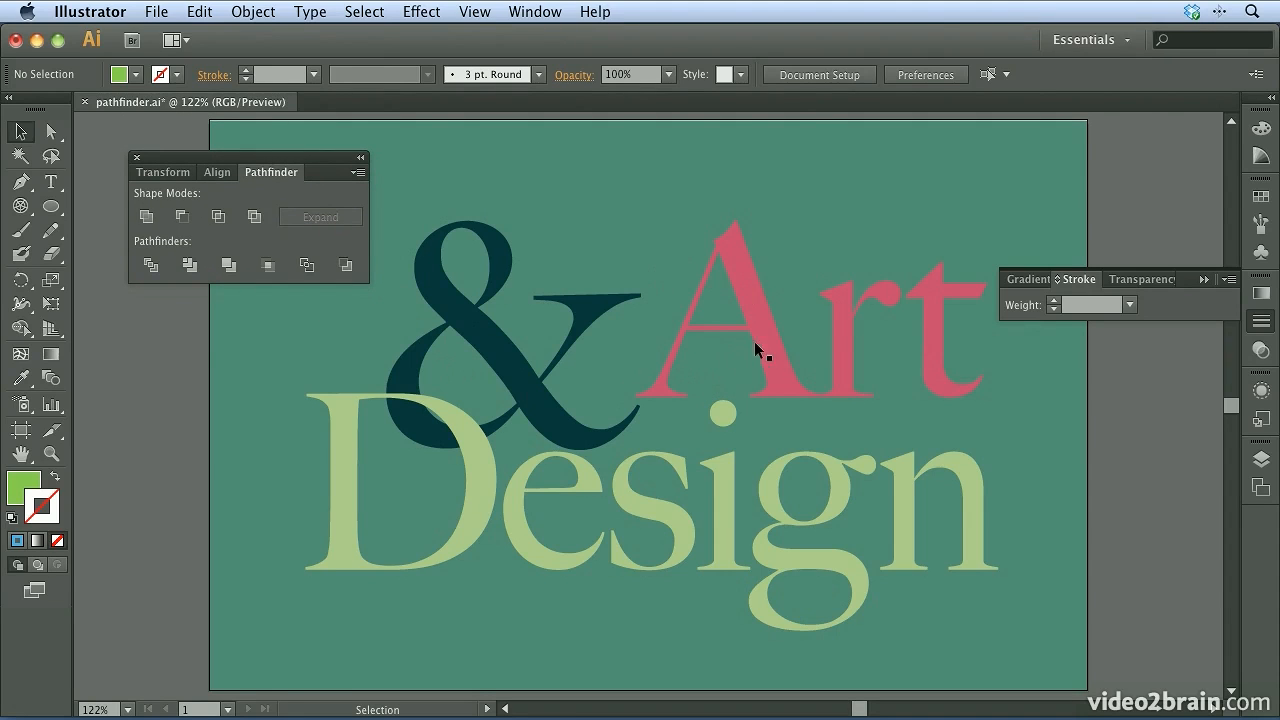
left_click(522, 366)
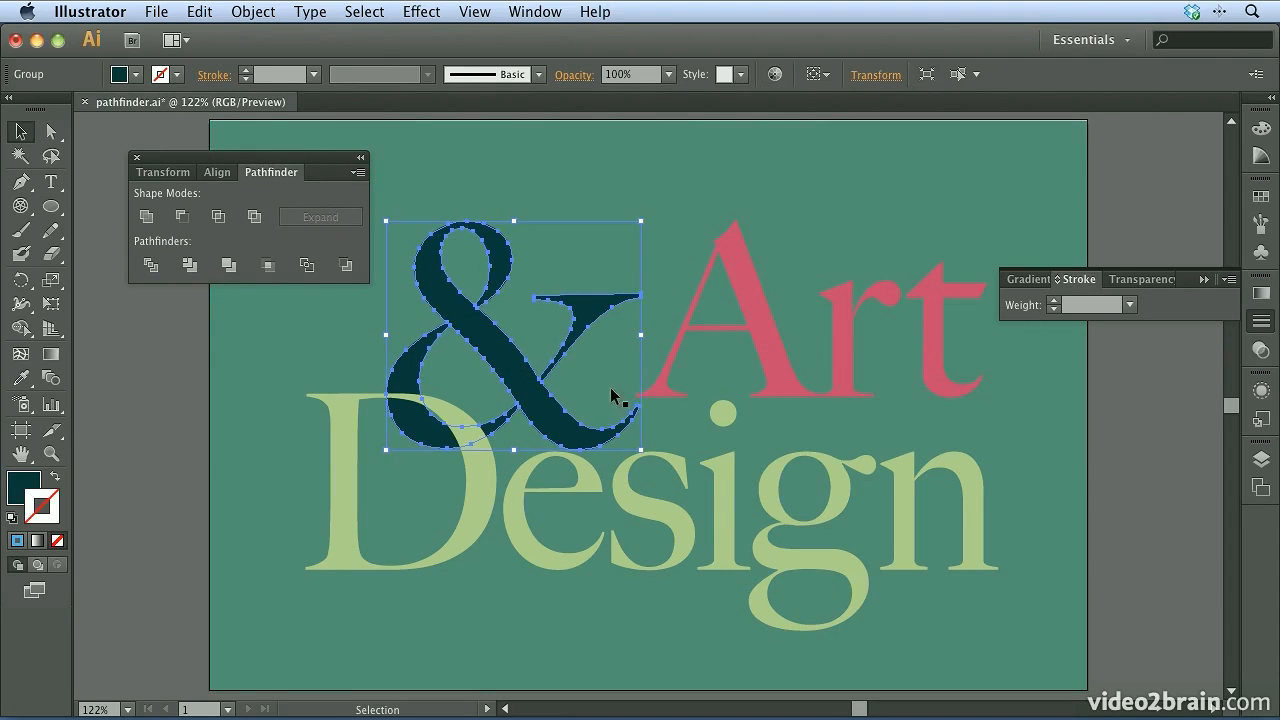
left_click(774, 346)
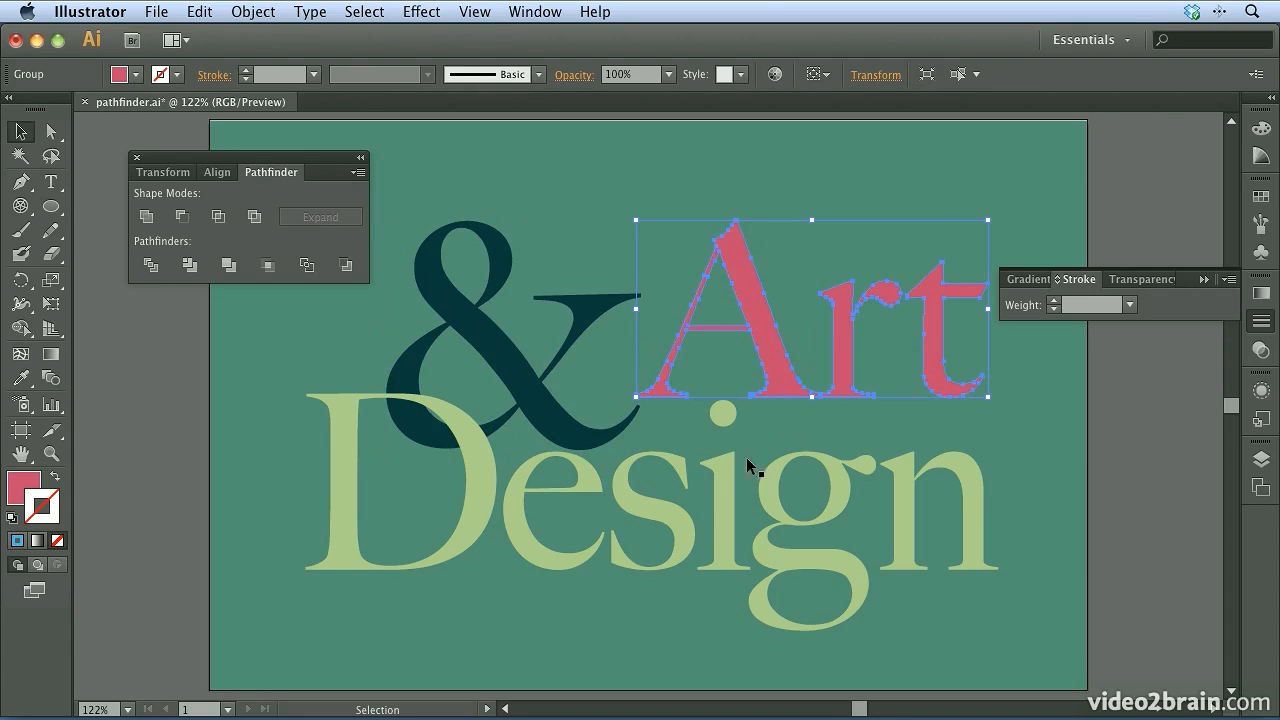
Release the compound paths in the "Design" lettering, and deselect it
left_click(640, 506)
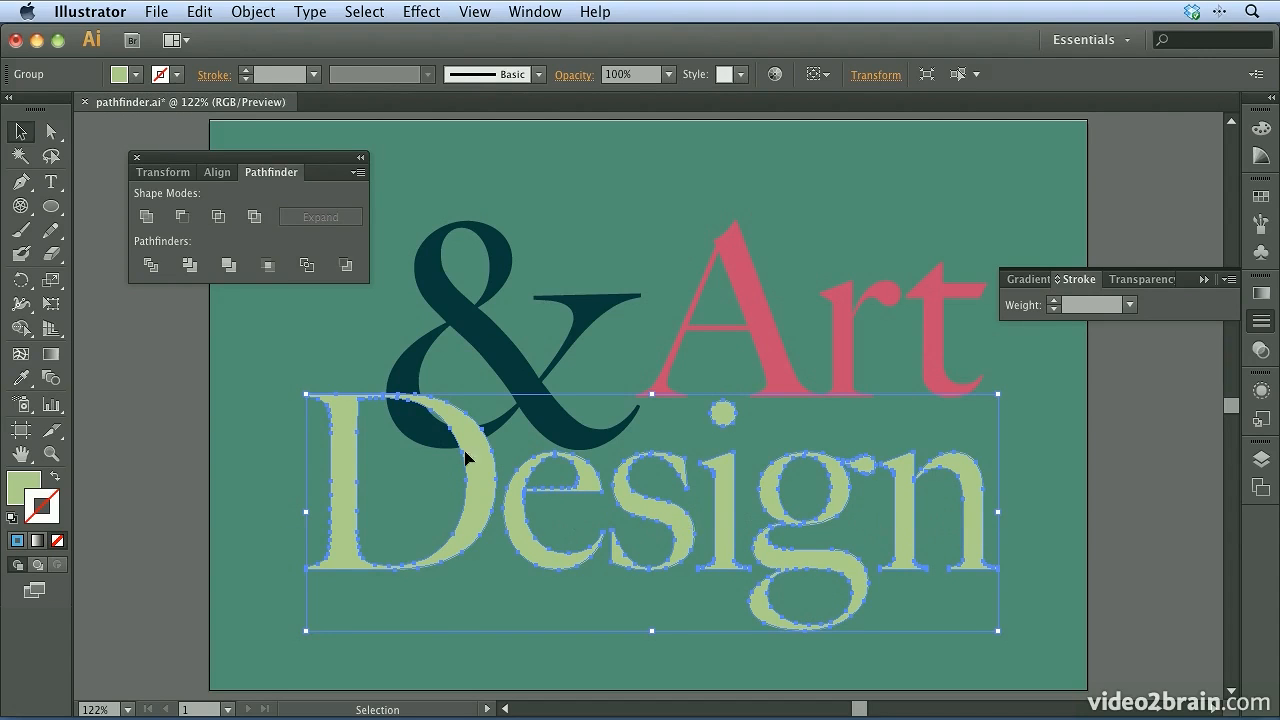
left_click(253, 11)
mouse_move(284, 410)
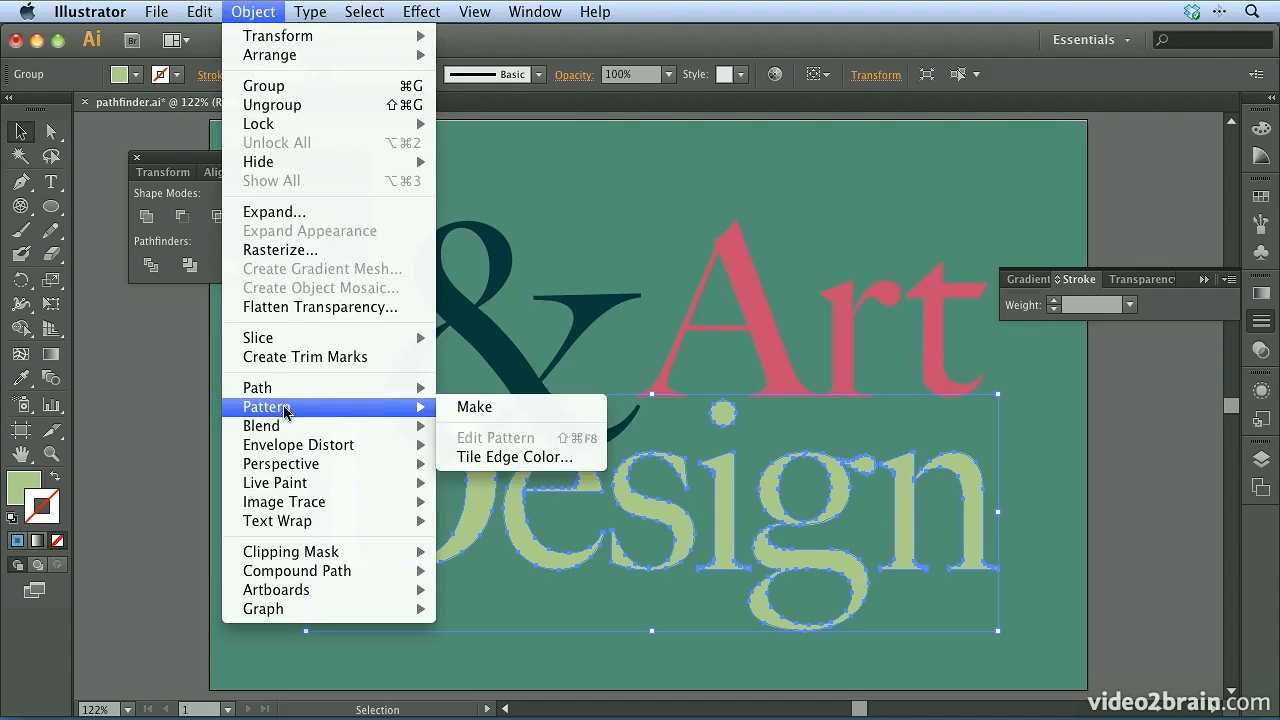
mouse_move(318, 575)
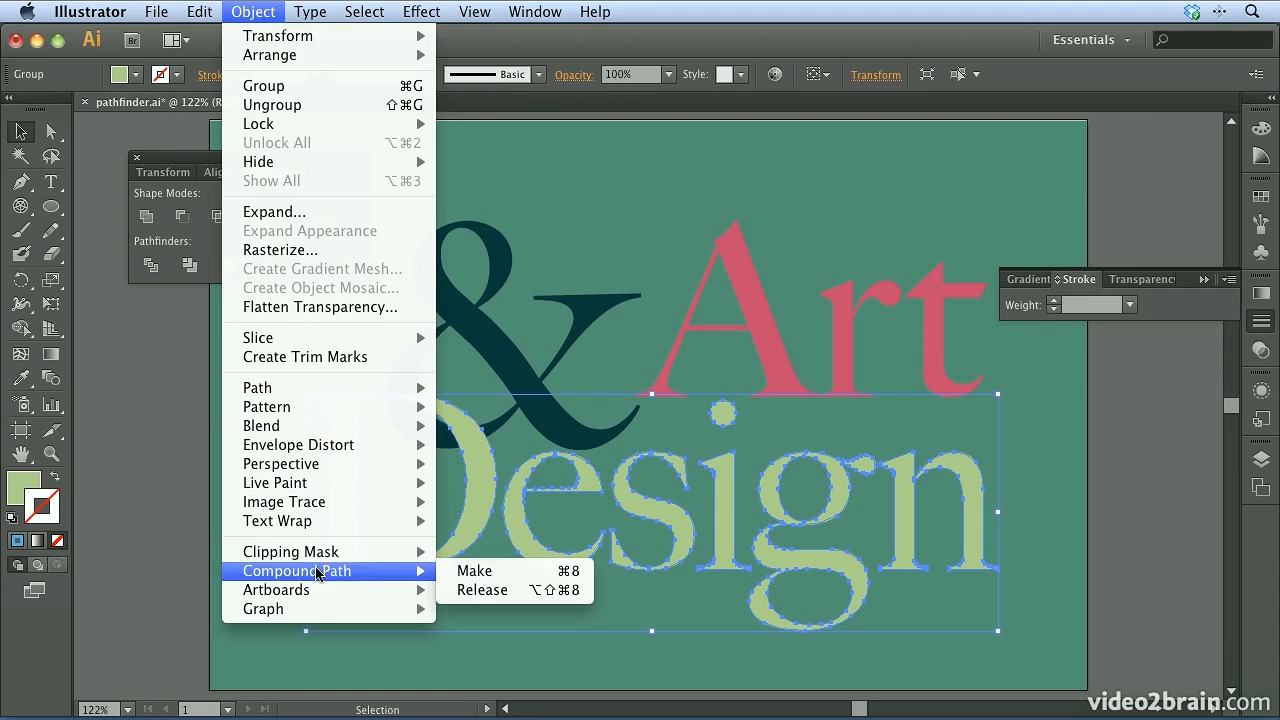
left_click(516, 591)
left_click(150, 520)
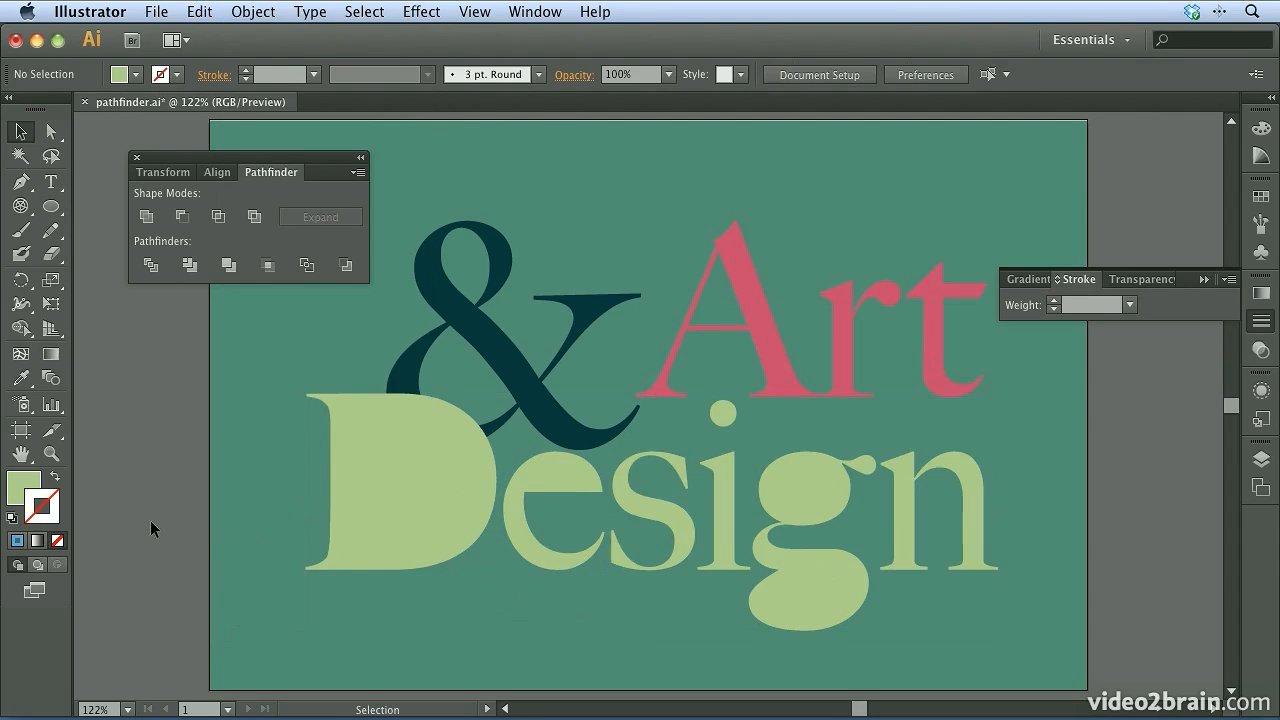
Ungroup the "Design" lettering, and check that the letter D can be selected separately
left_click(395, 502)
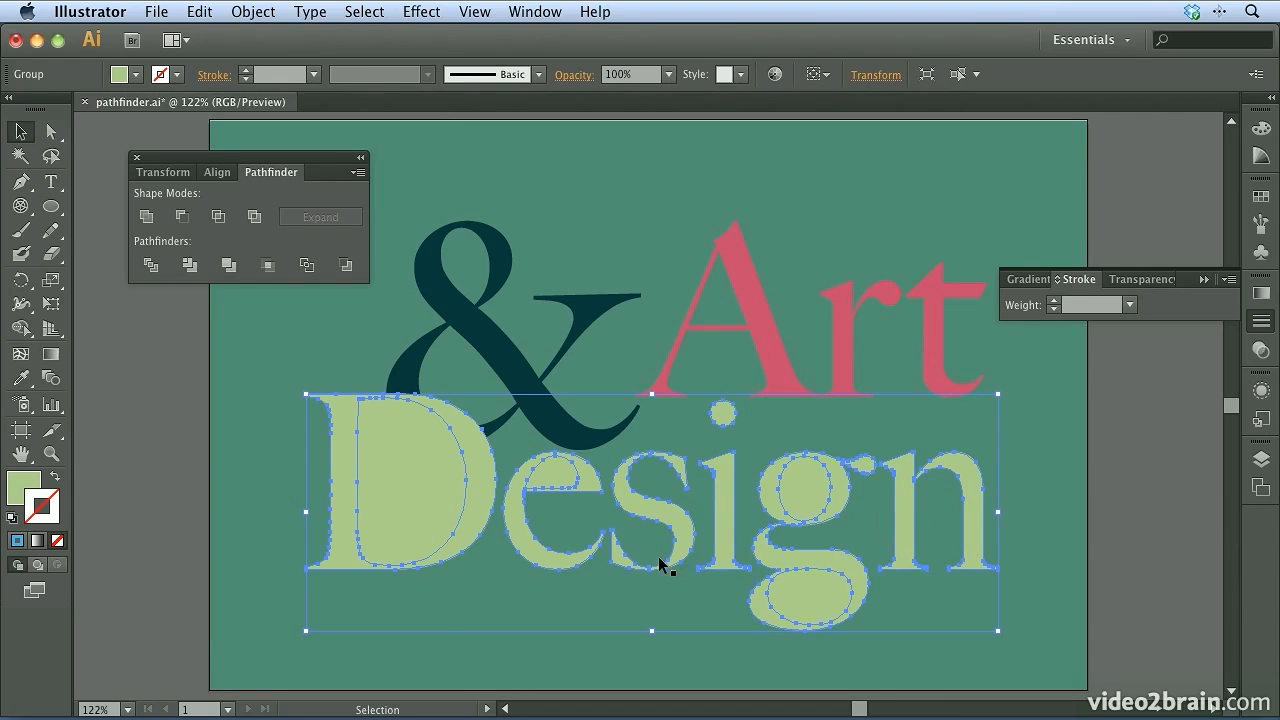
left_click(268, 11)
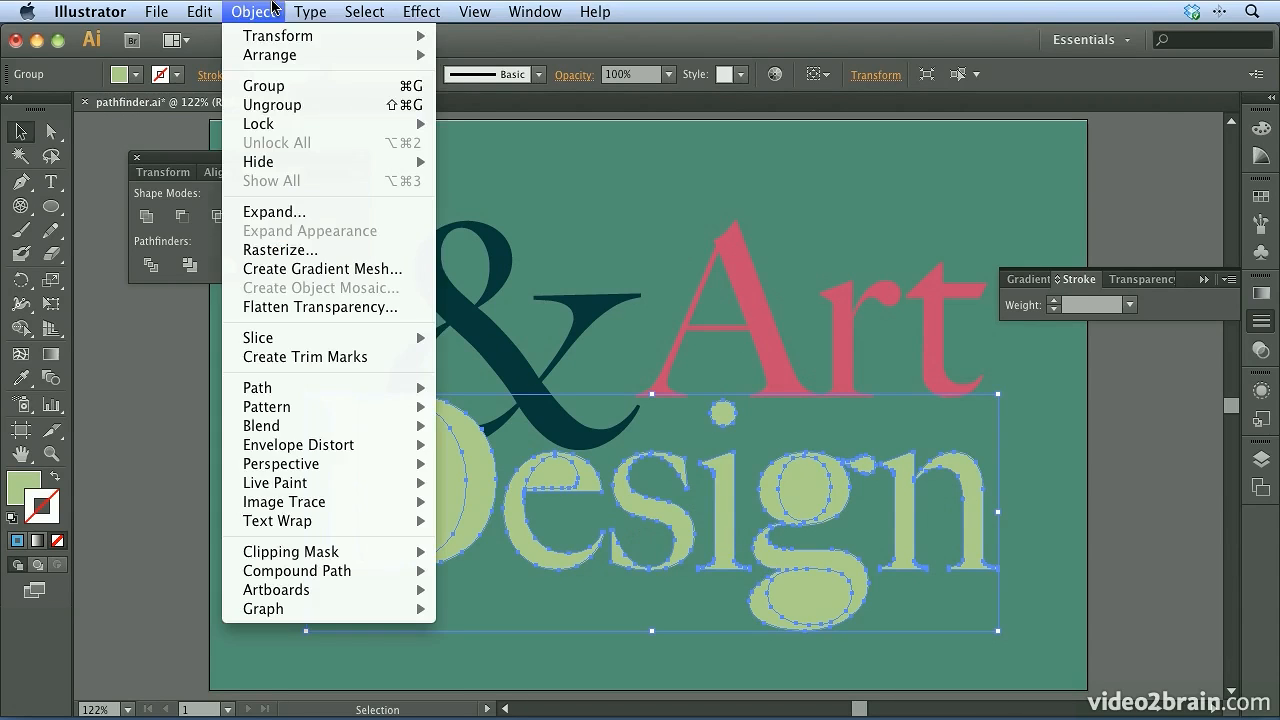
left_click(272, 104)
left_click(217, 512)
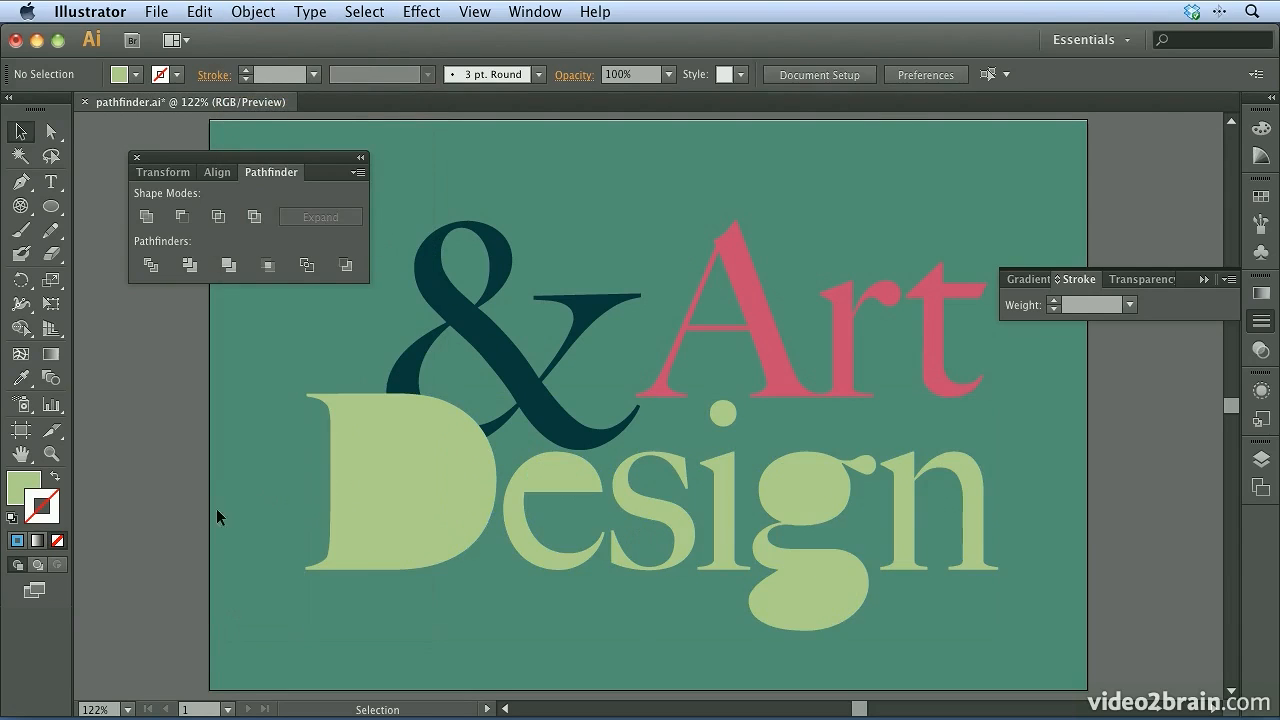
left_click(412, 490)
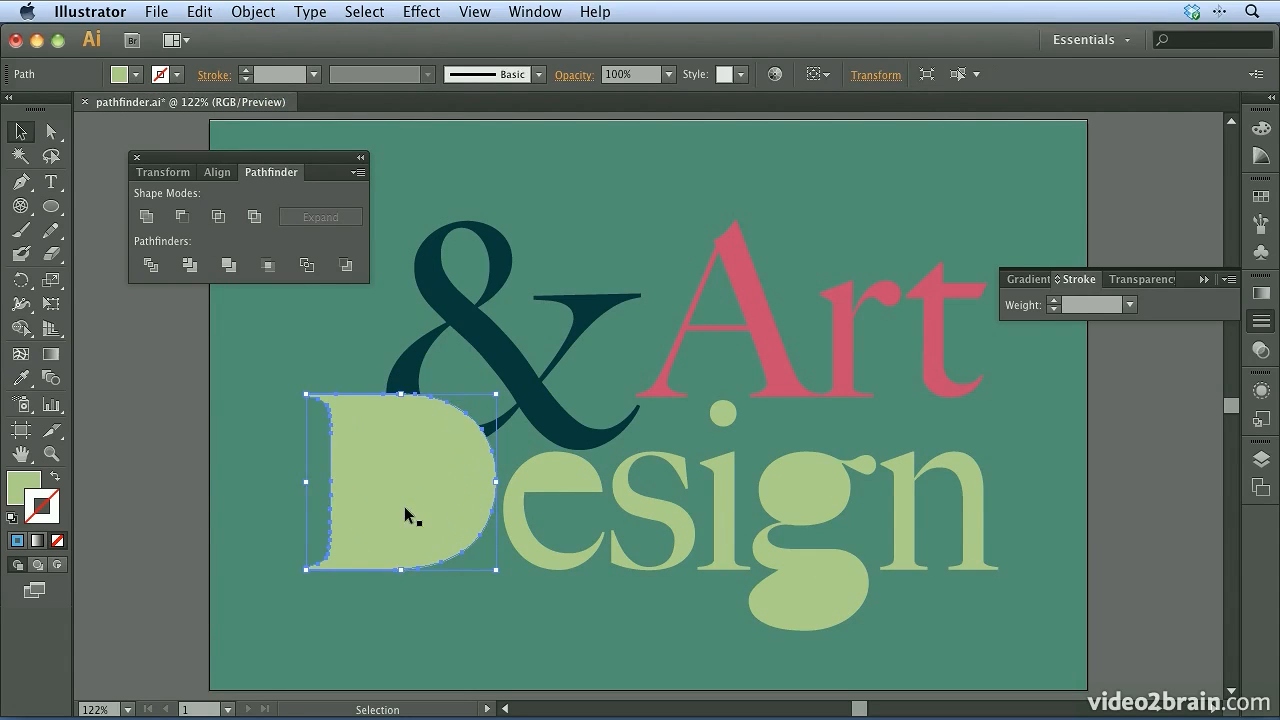
left_click(274, 512)
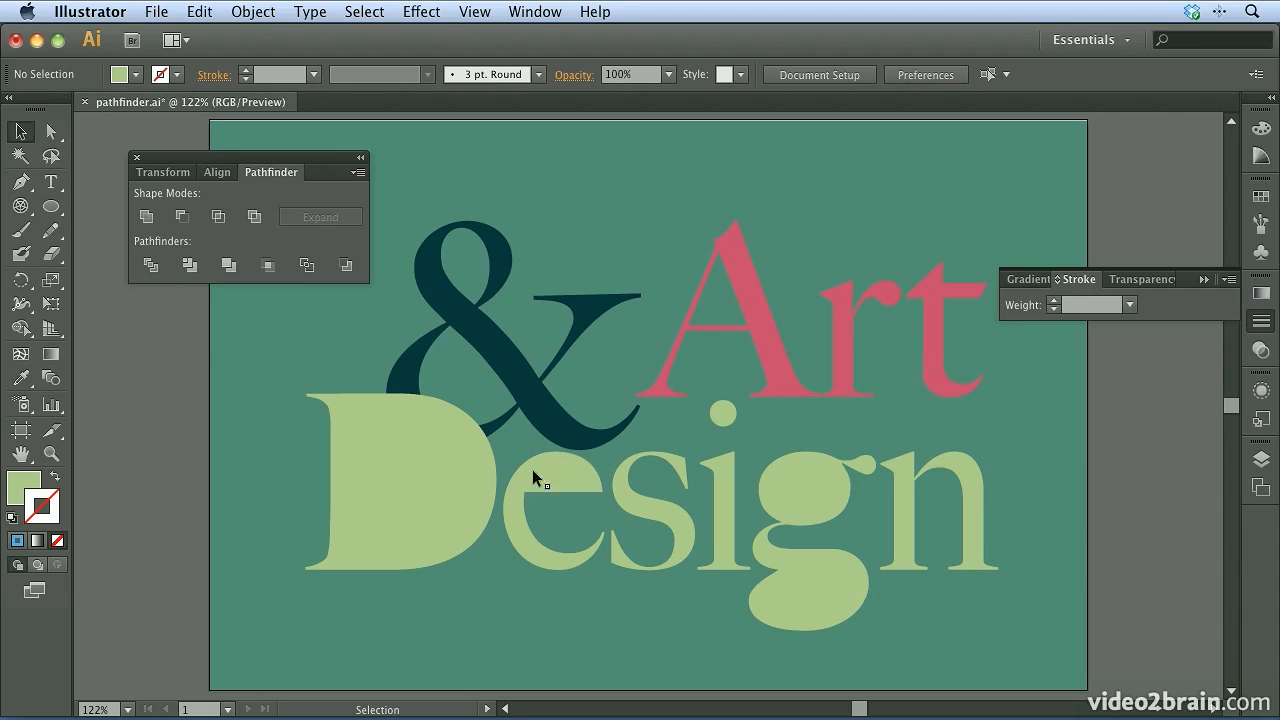
Cut the counter out of the letter e in "Design" with the Minus Front shape mode, and deselect it
left_click(561, 464)
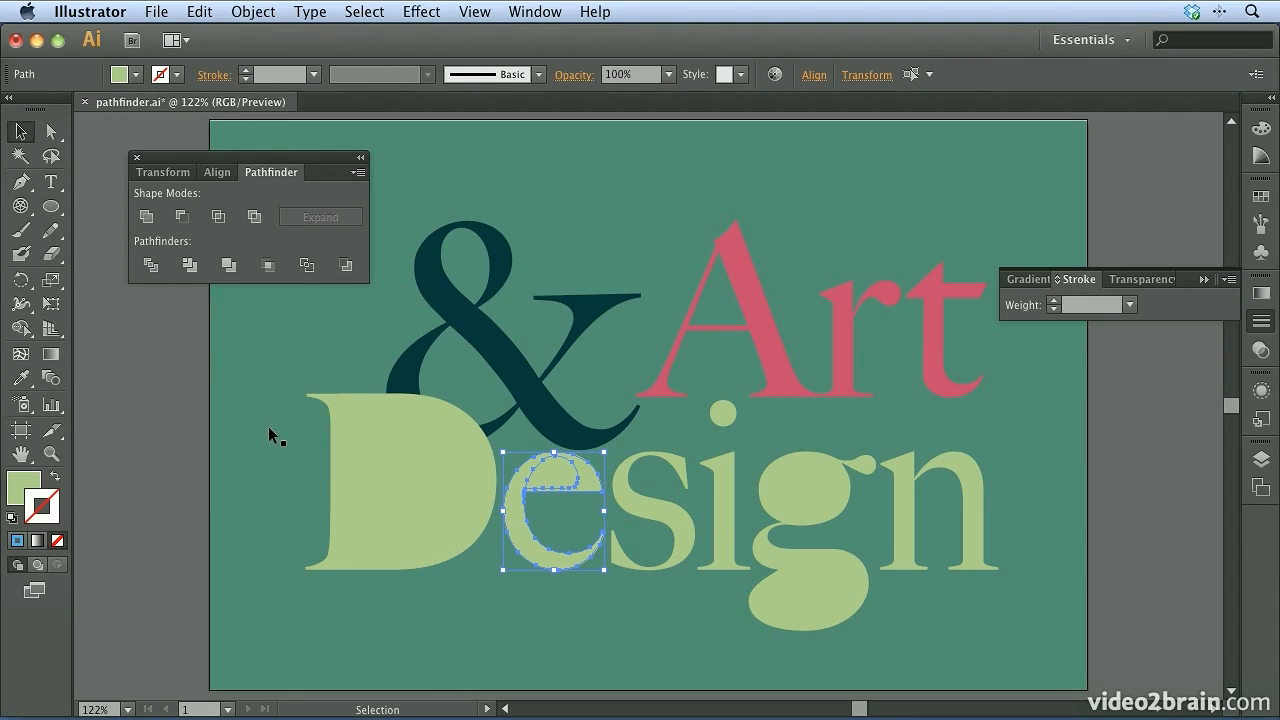
left_click(183, 218)
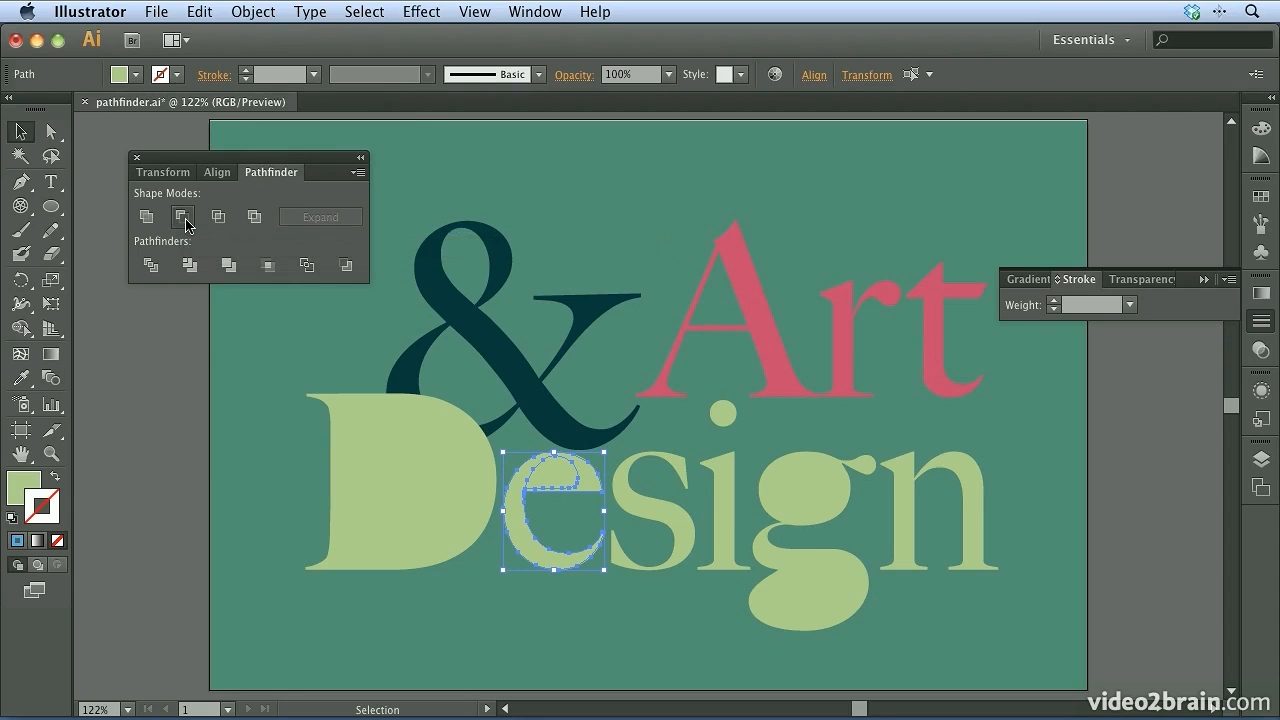
left_click(260, 355)
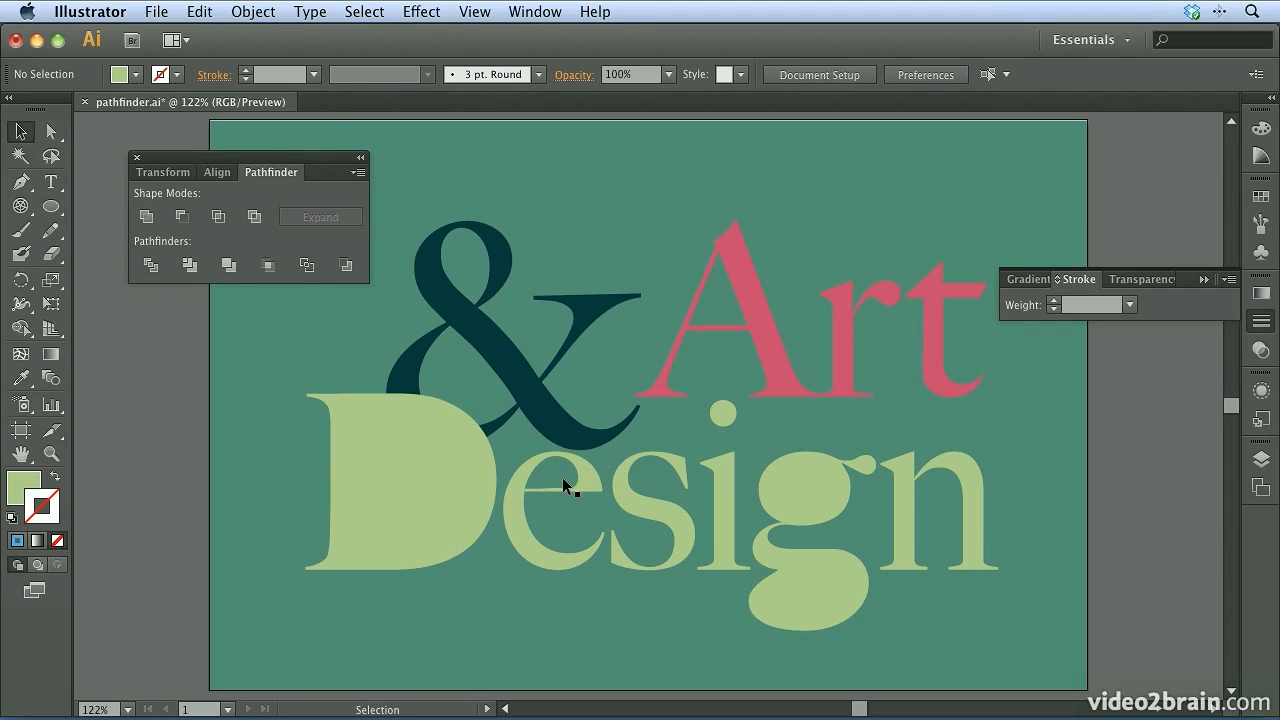
Select the outline and both counters of the letter g, and remove the counters with the Shape Builder tool
left_click(810, 486)
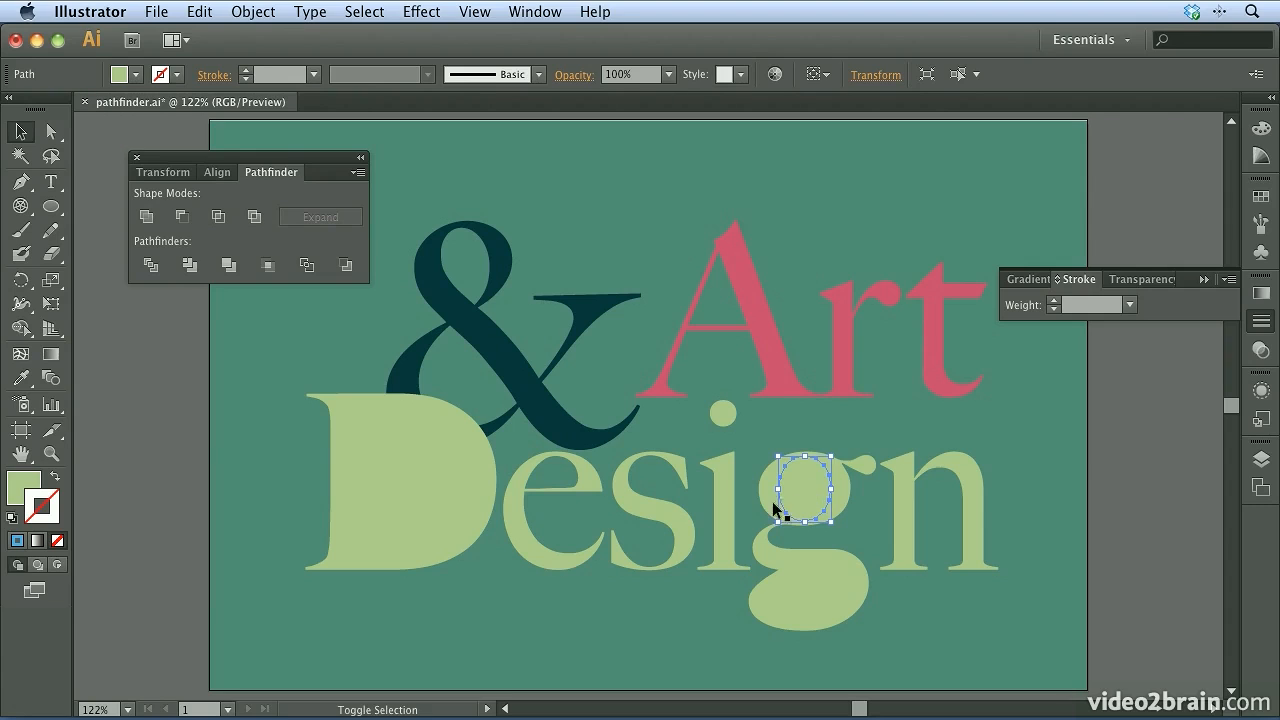
left_click(765, 494, "shift")
left_click(816, 593, "shift")
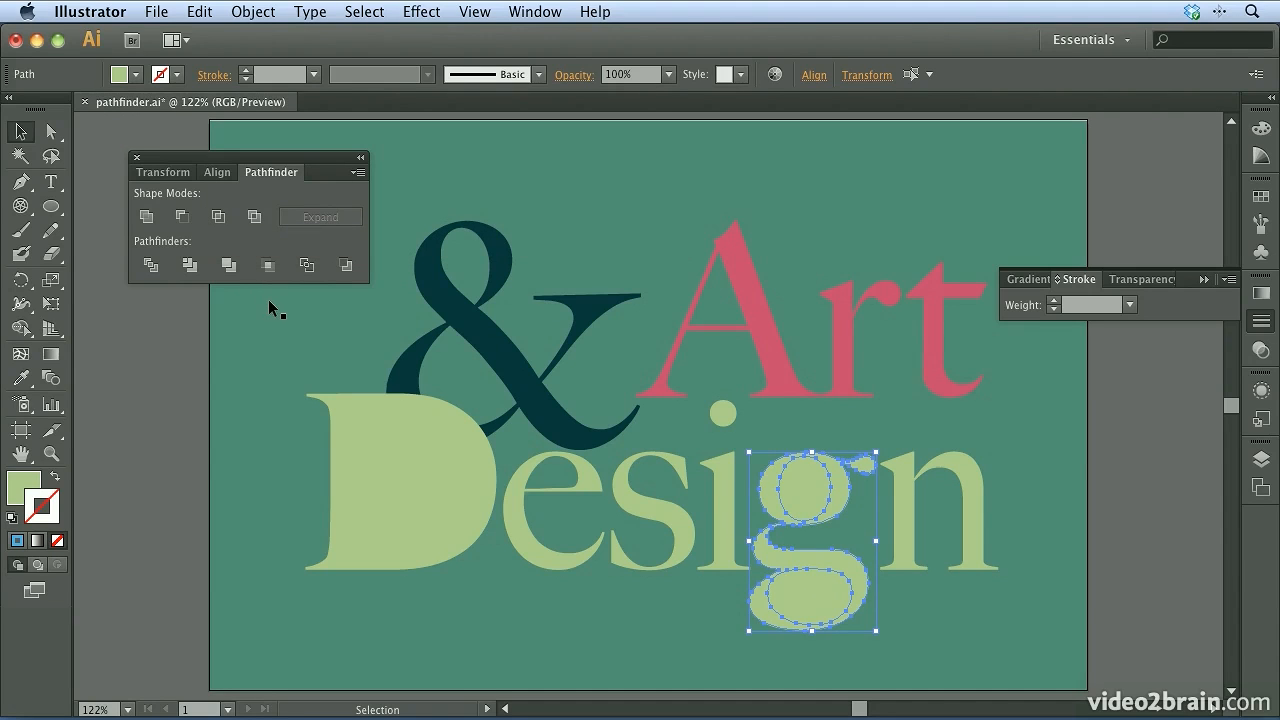
left_click(21, 330)
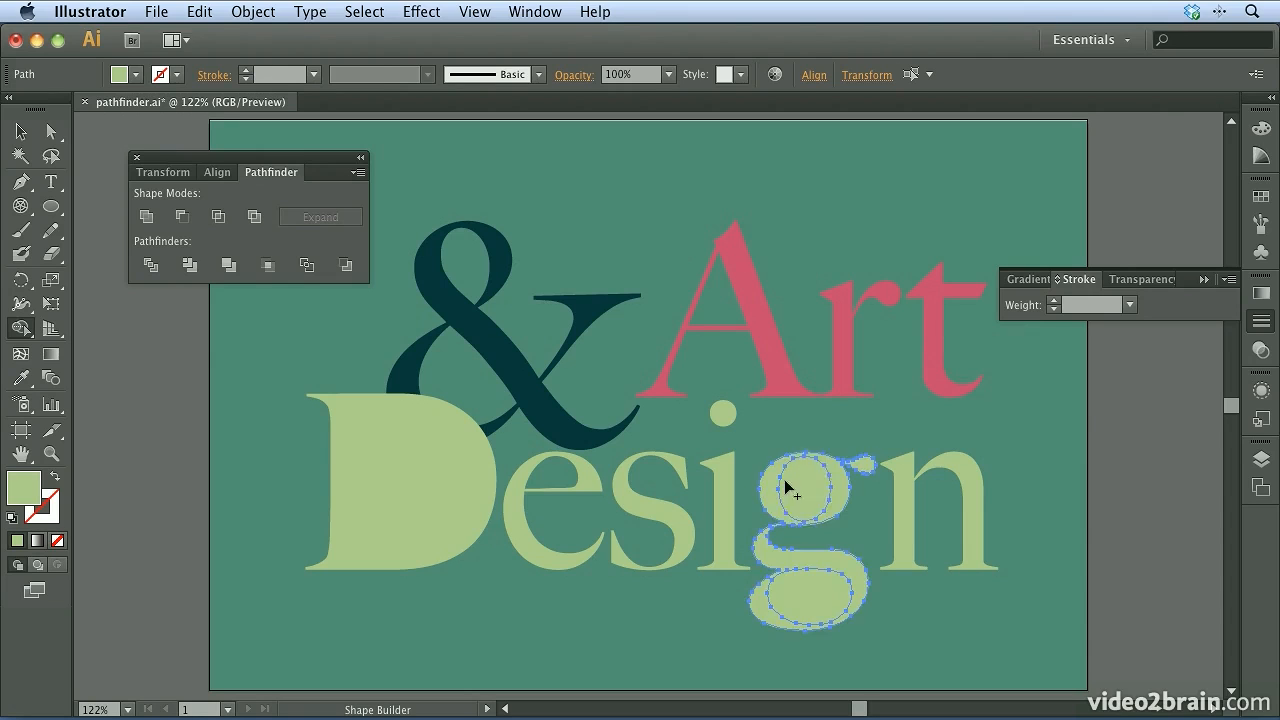
left_click(811, 602)
left_click_drag(808, 487, 842, 489)
key("super+z")
left_click(805, 488)
left_click(806, 598)
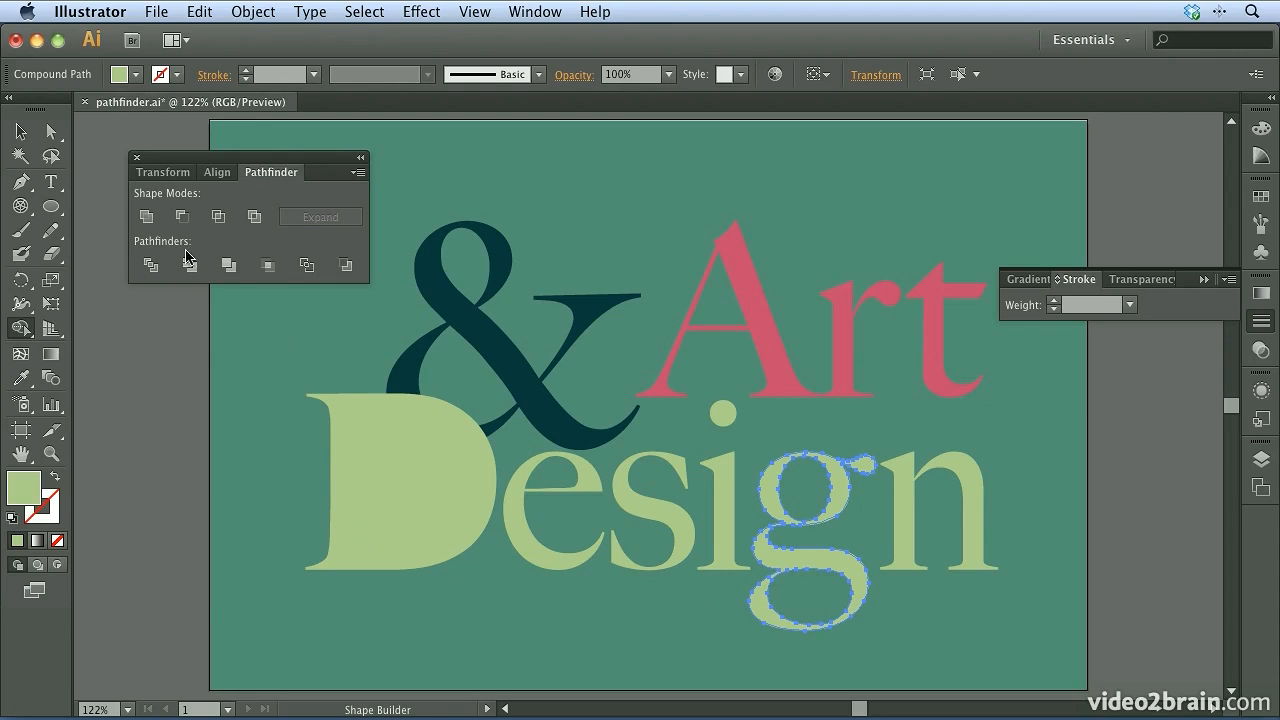
Select the outline and counter of the letter D in "Design", and remove the counter with the Shape Builder tool
left_click(20, 131)
left_click(410, 489)
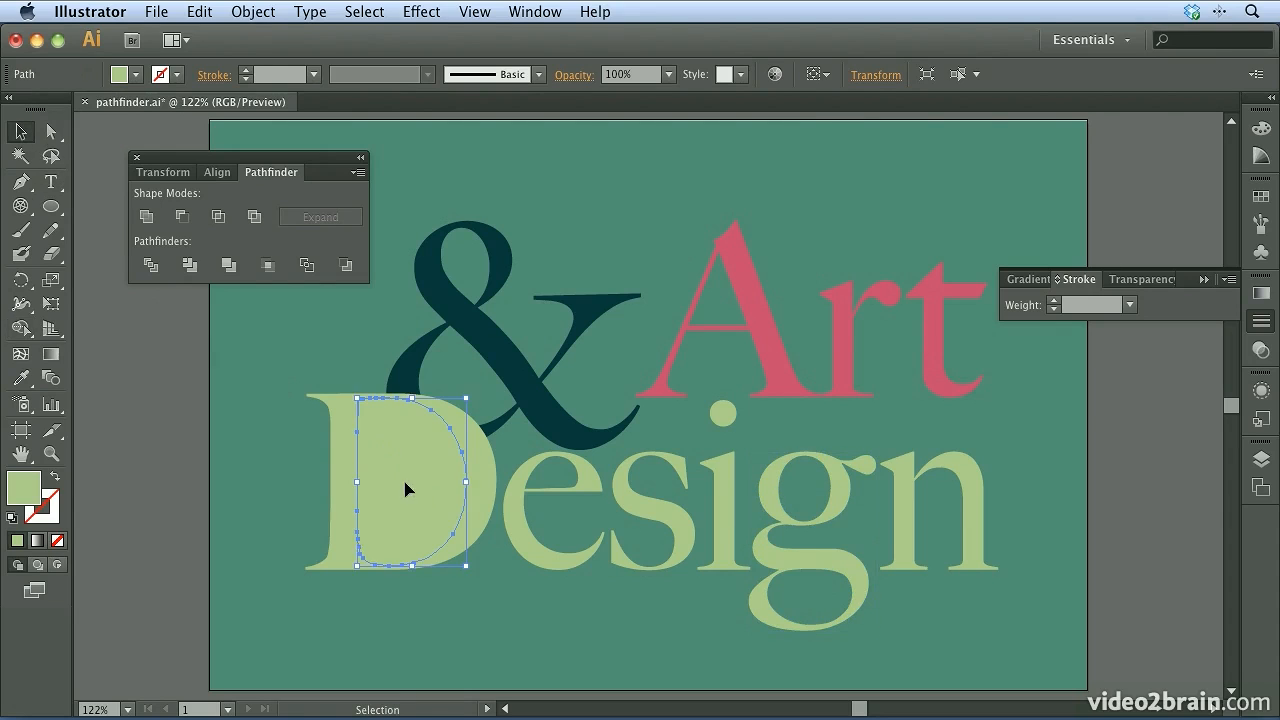
left_click(342, 535, "shift")
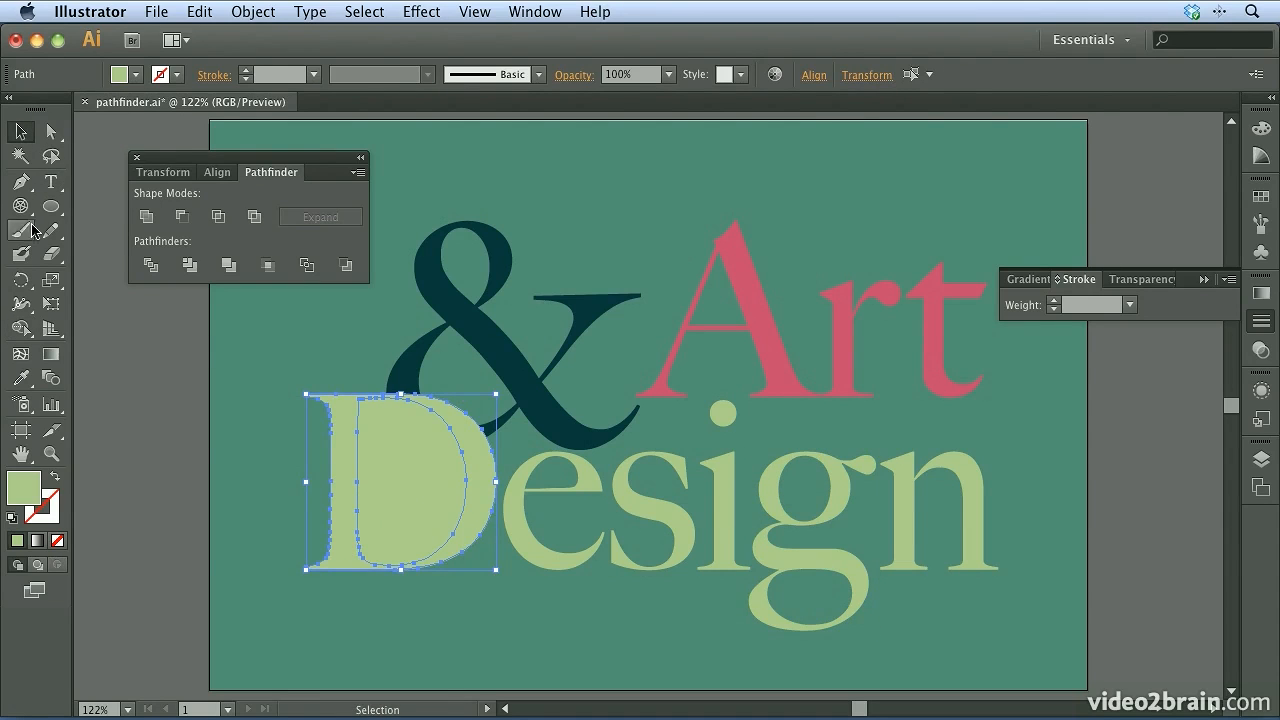
left_click(21, 328)
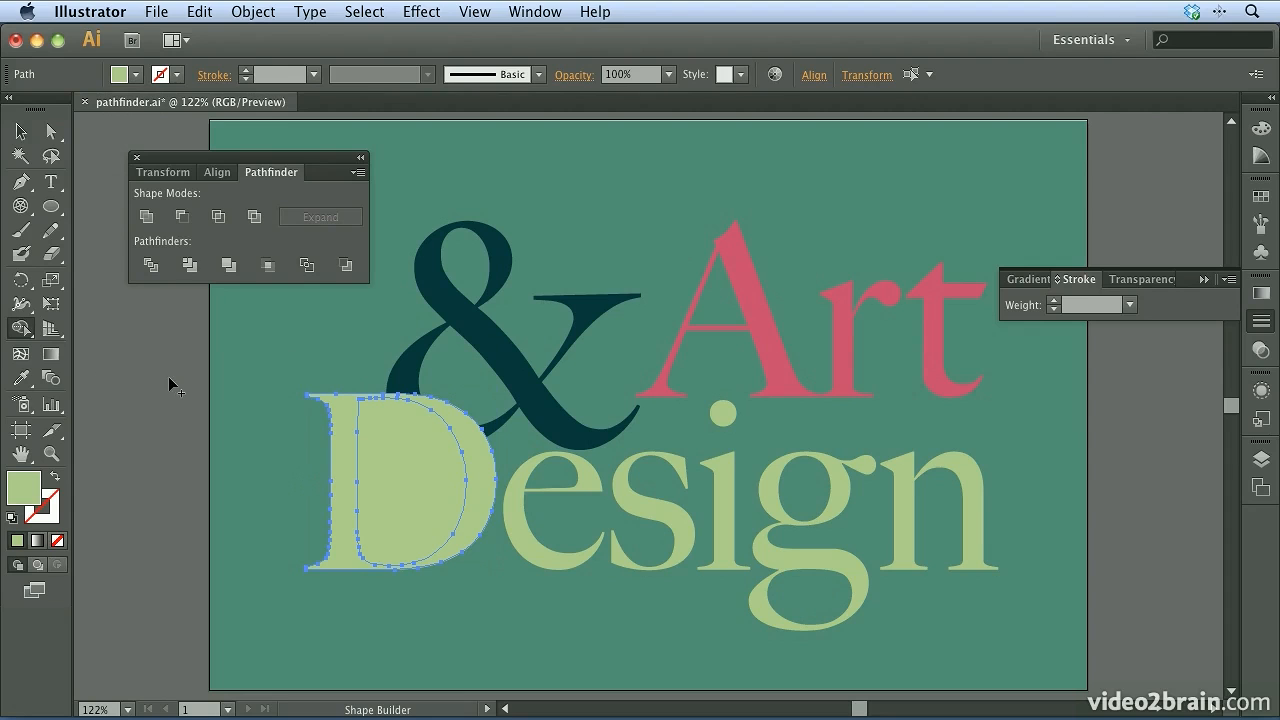
left_click(396, 460, "alt")
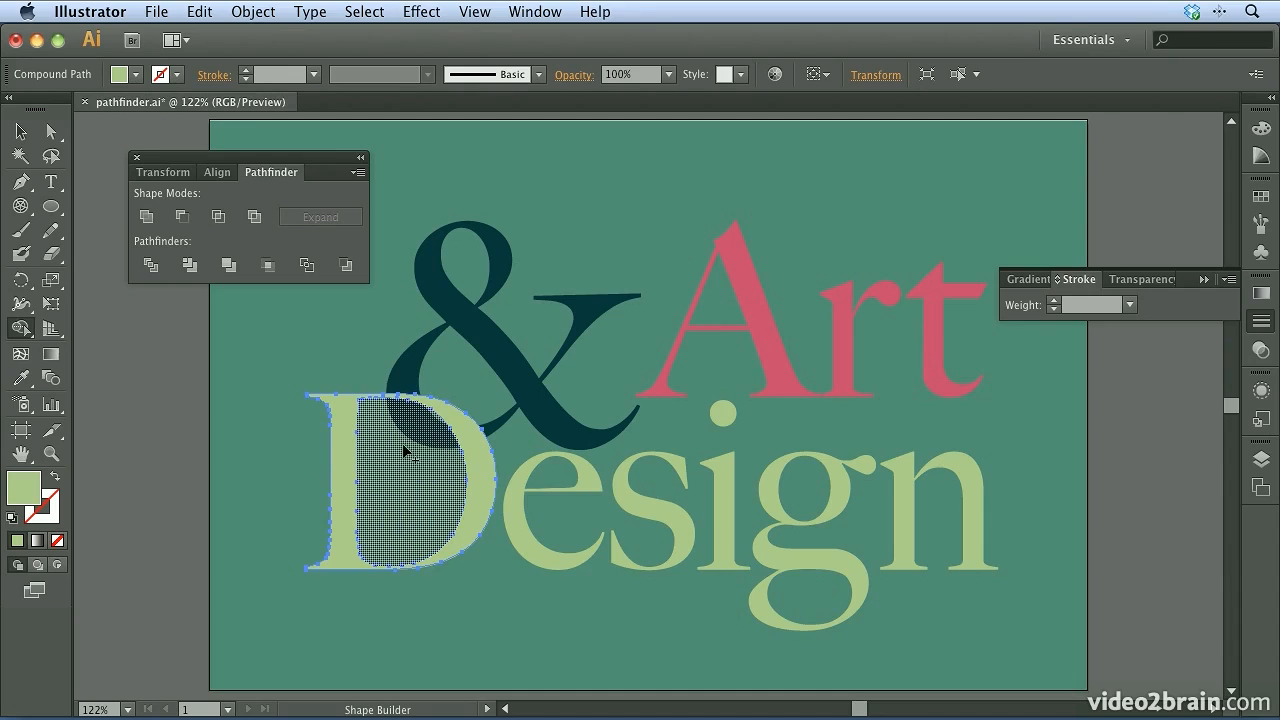
Add the ampersand to the selected D, and merge its lower loop across the D's overlapping right curve with the Shape Builder tool
left_click(20, 131)
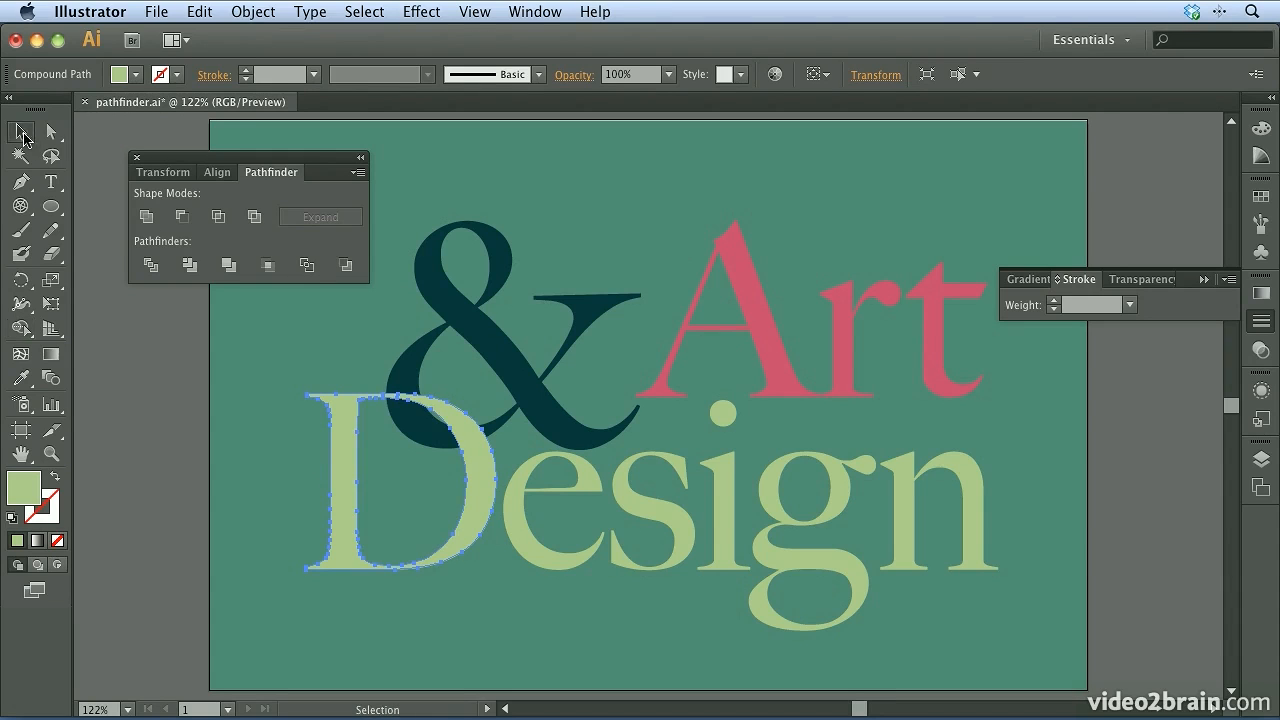
left_click(411, 363, "shift")
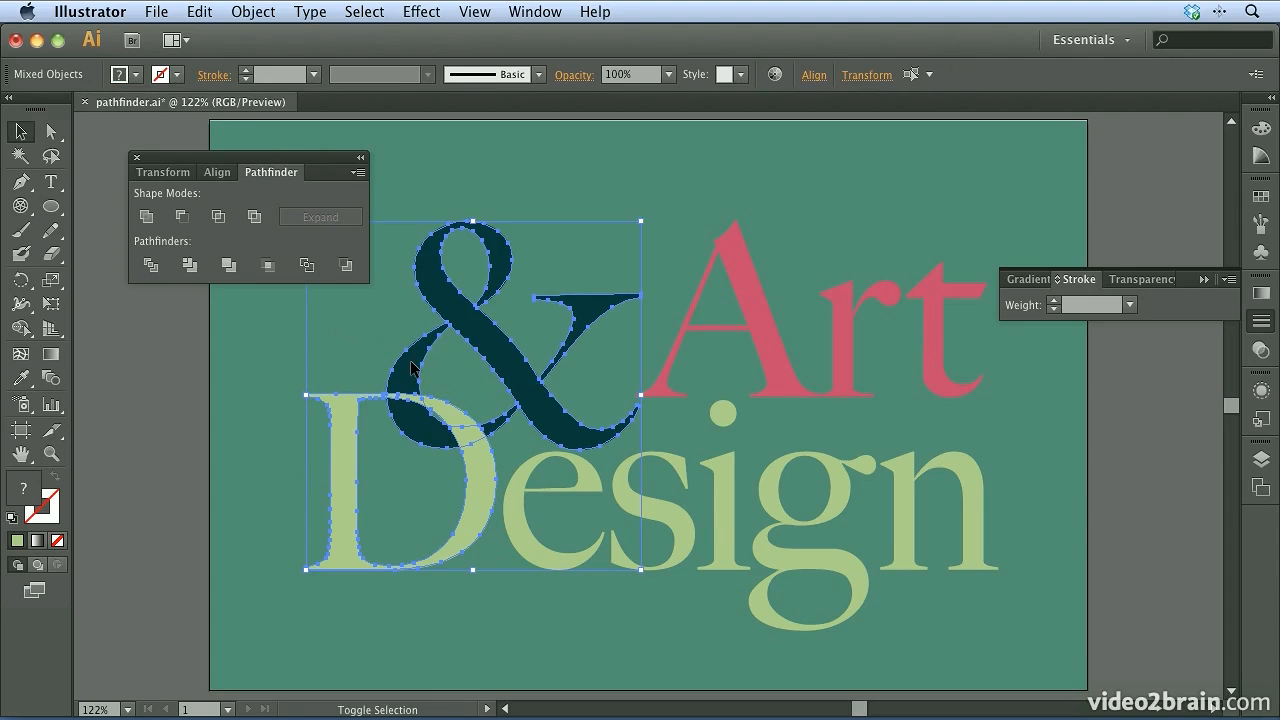
left_click_drag(308, 167, 268, 147)
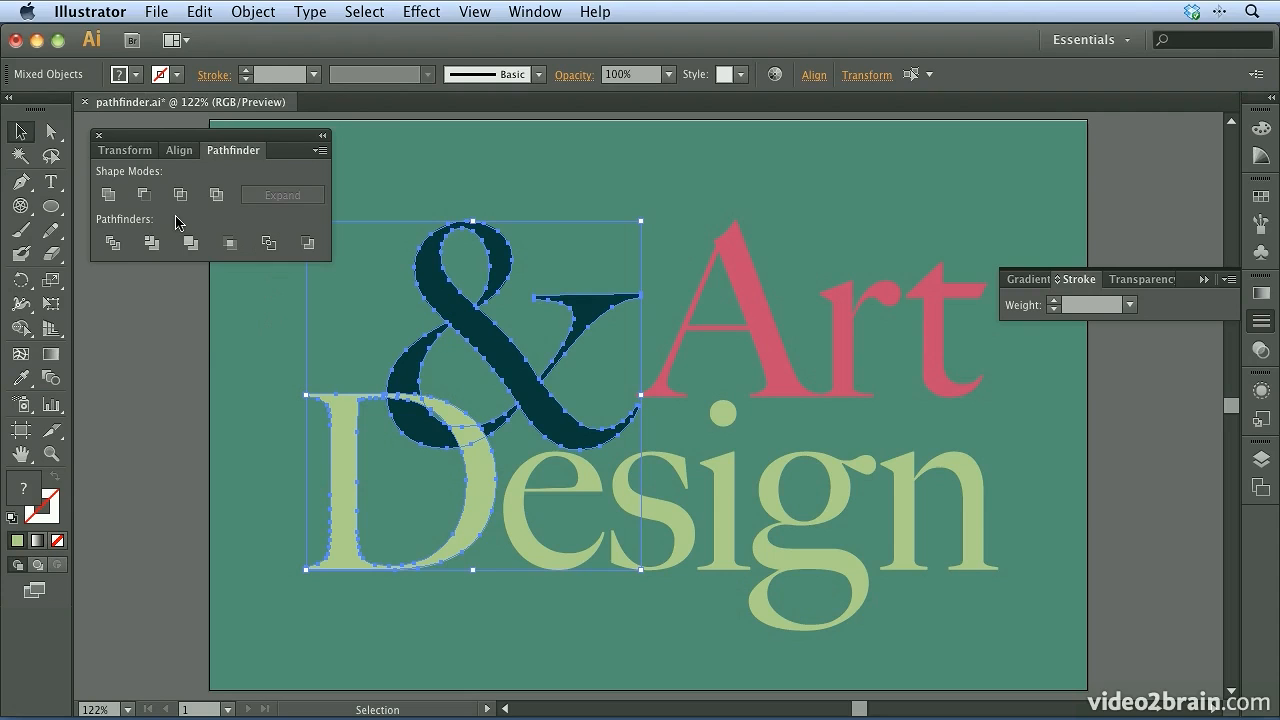
left_click(22, 334)
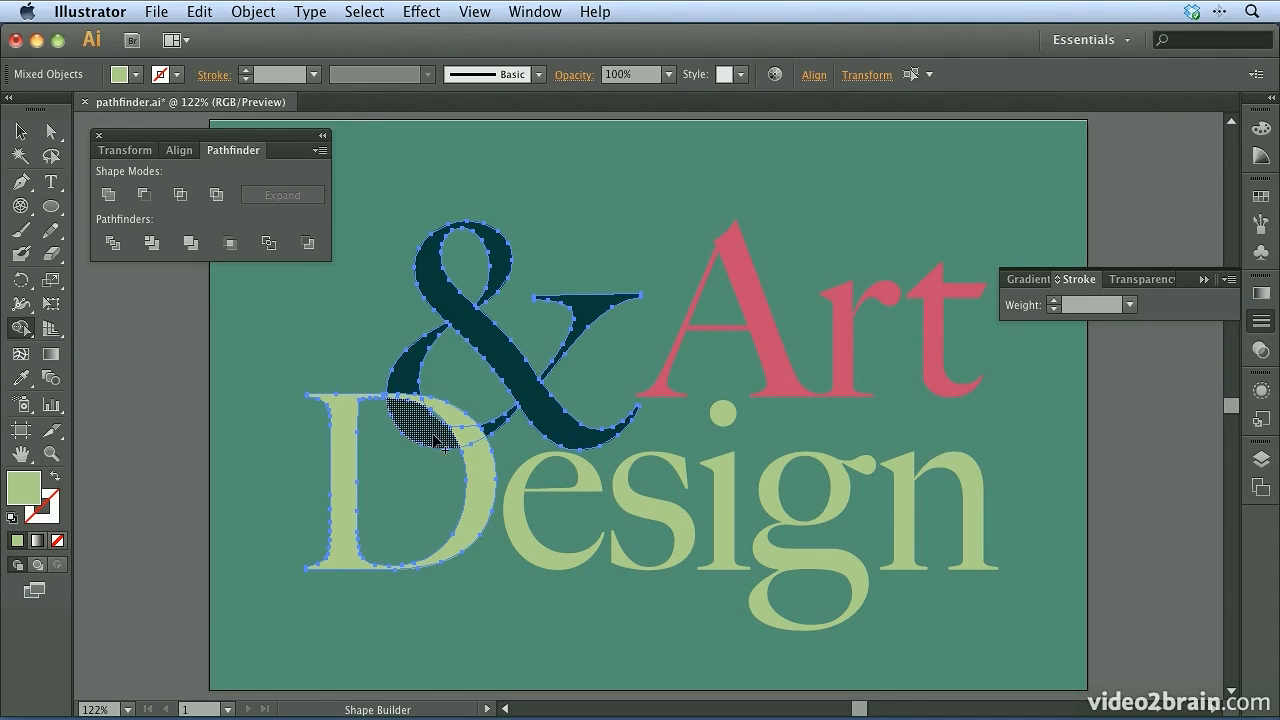
key("super+space")
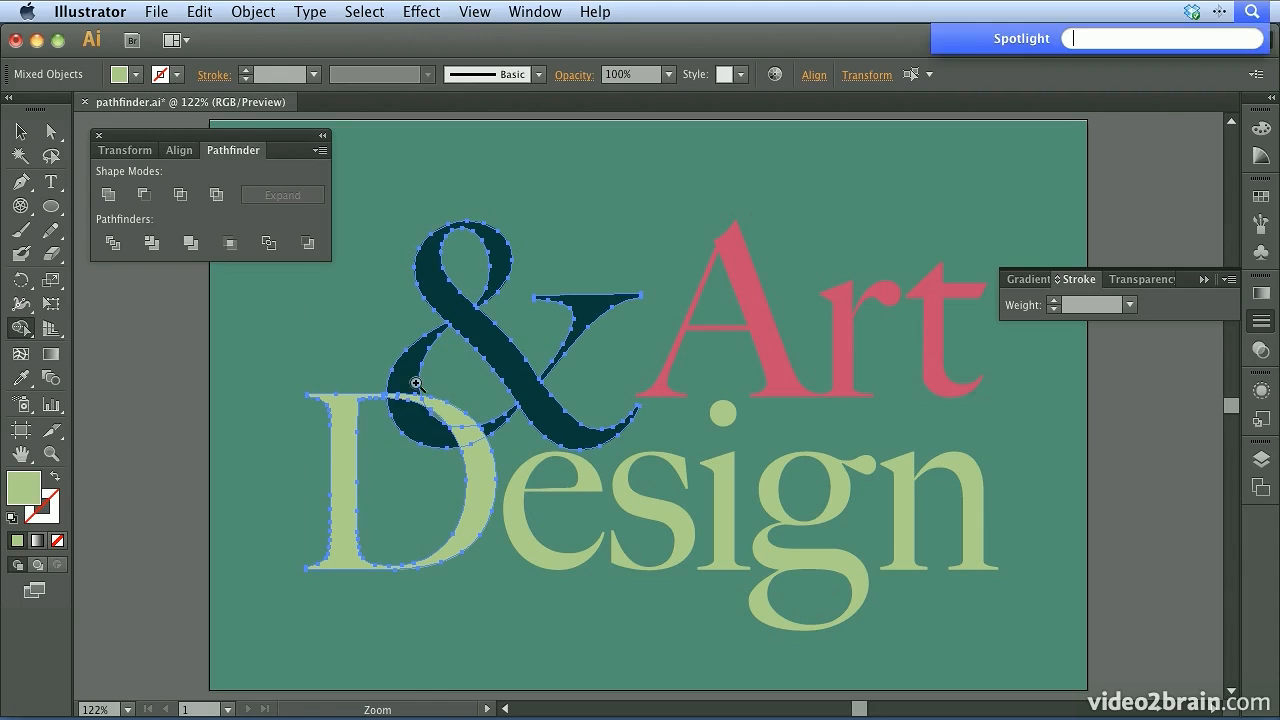
left_click_drag(406, 383, 500, 504)
key("space")
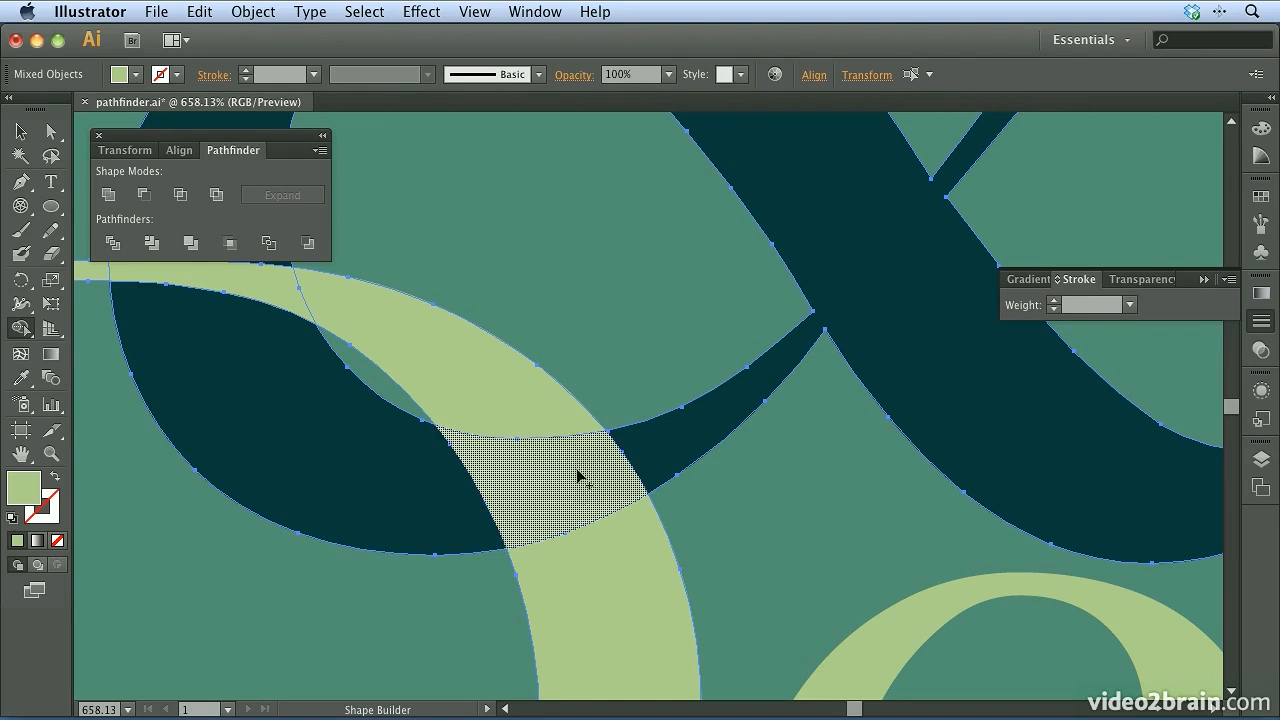
left_click(608, 460)
left_click_drag(368, 490, 651, 455)
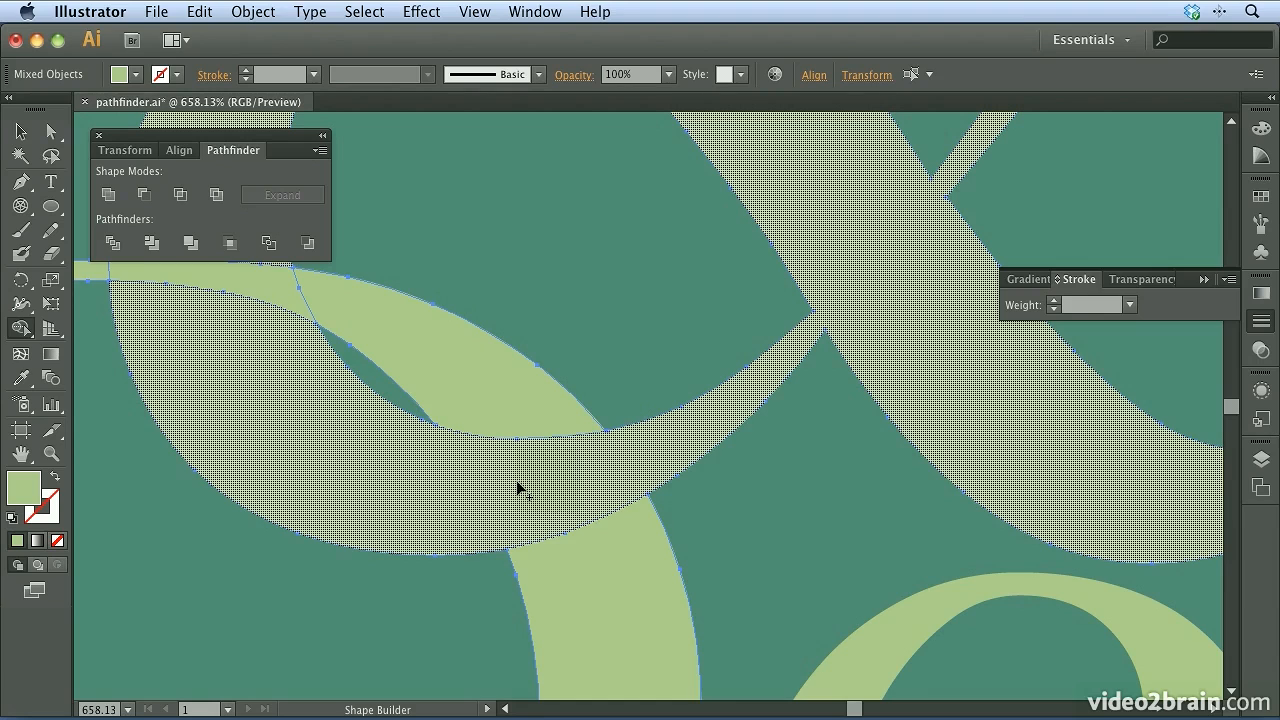
key("super+0")
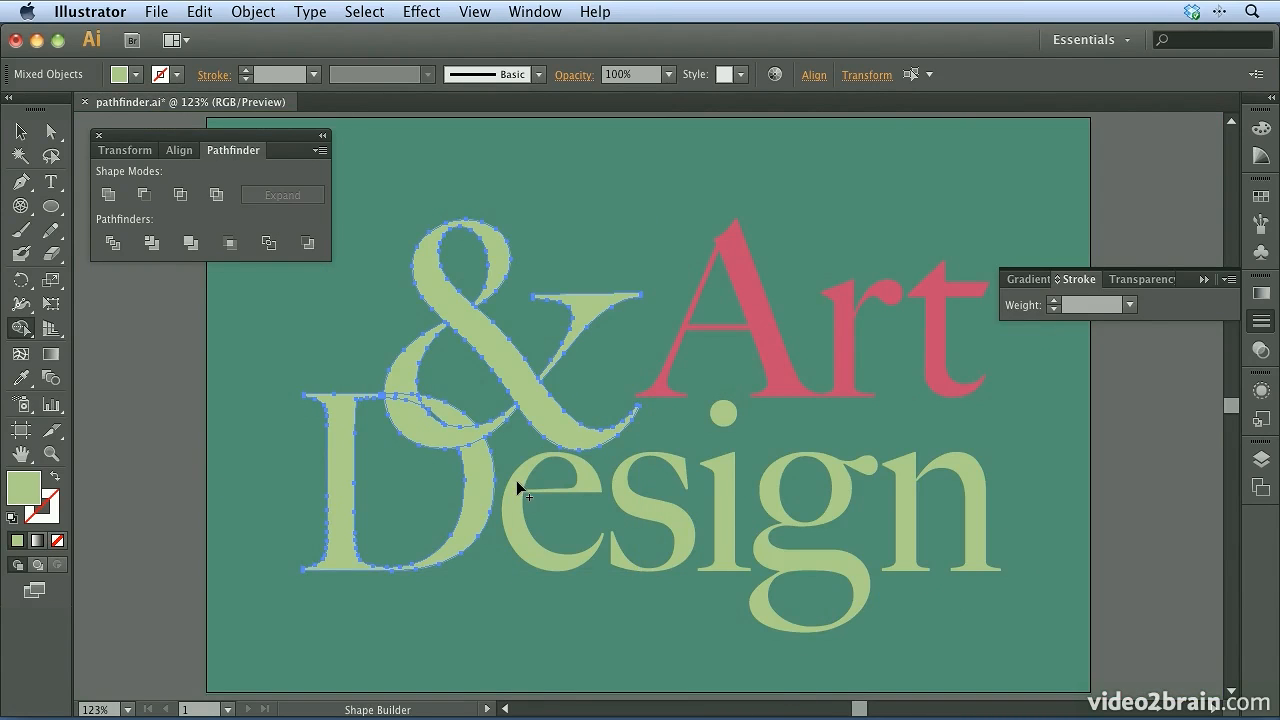
Fill only the merged ampersand with the dark teal swatch from the document's colour group, and deselect it
left_click(22, 130)
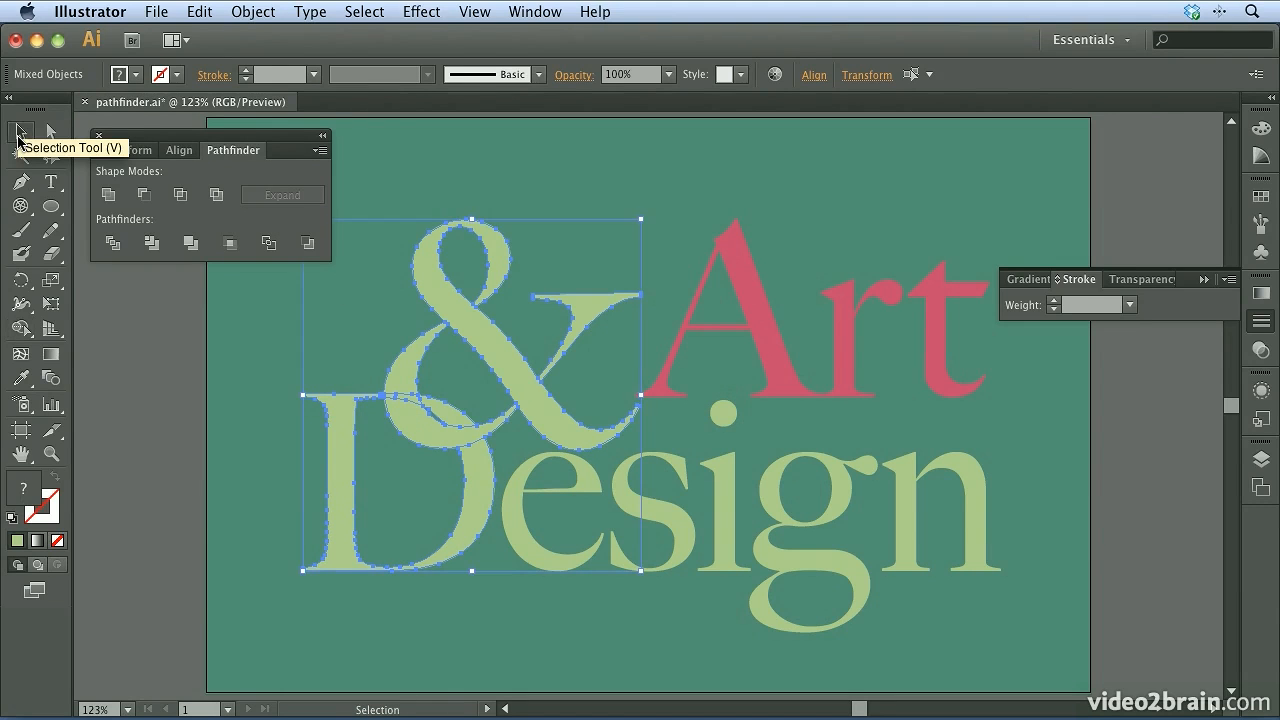
left_click(161, 337)
left_click(482, 332)
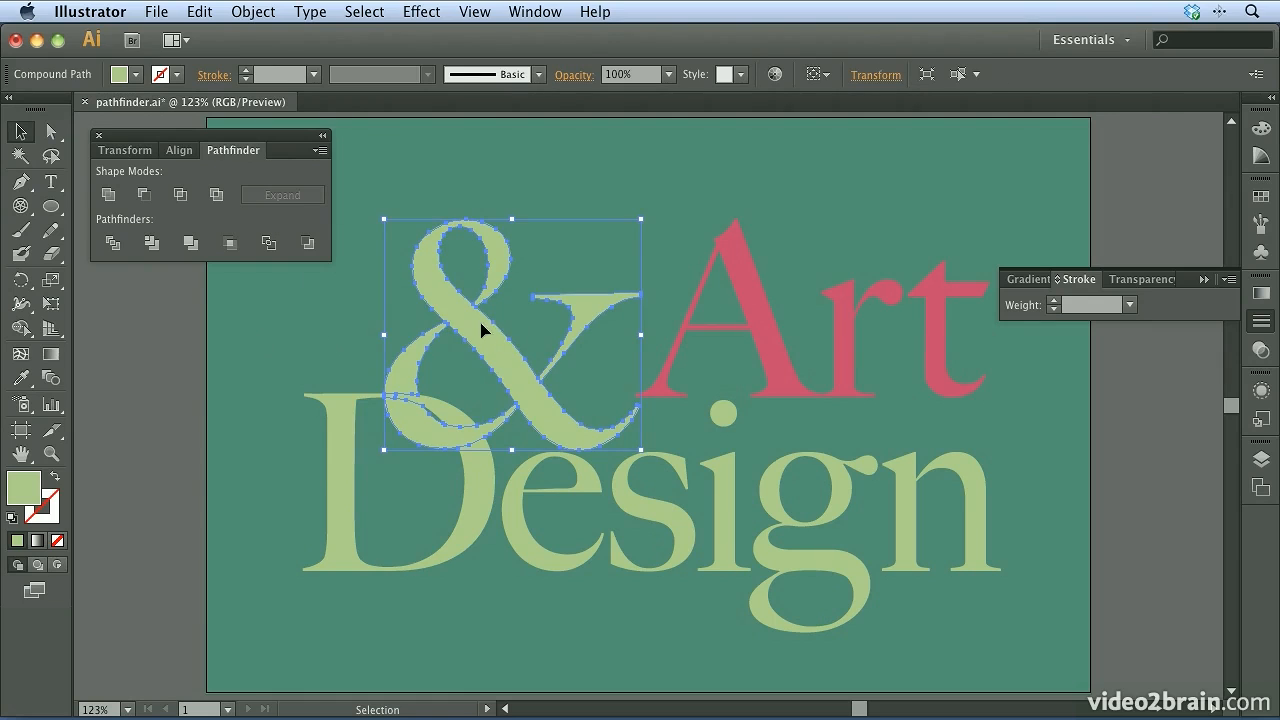
left_click(1261, 196)
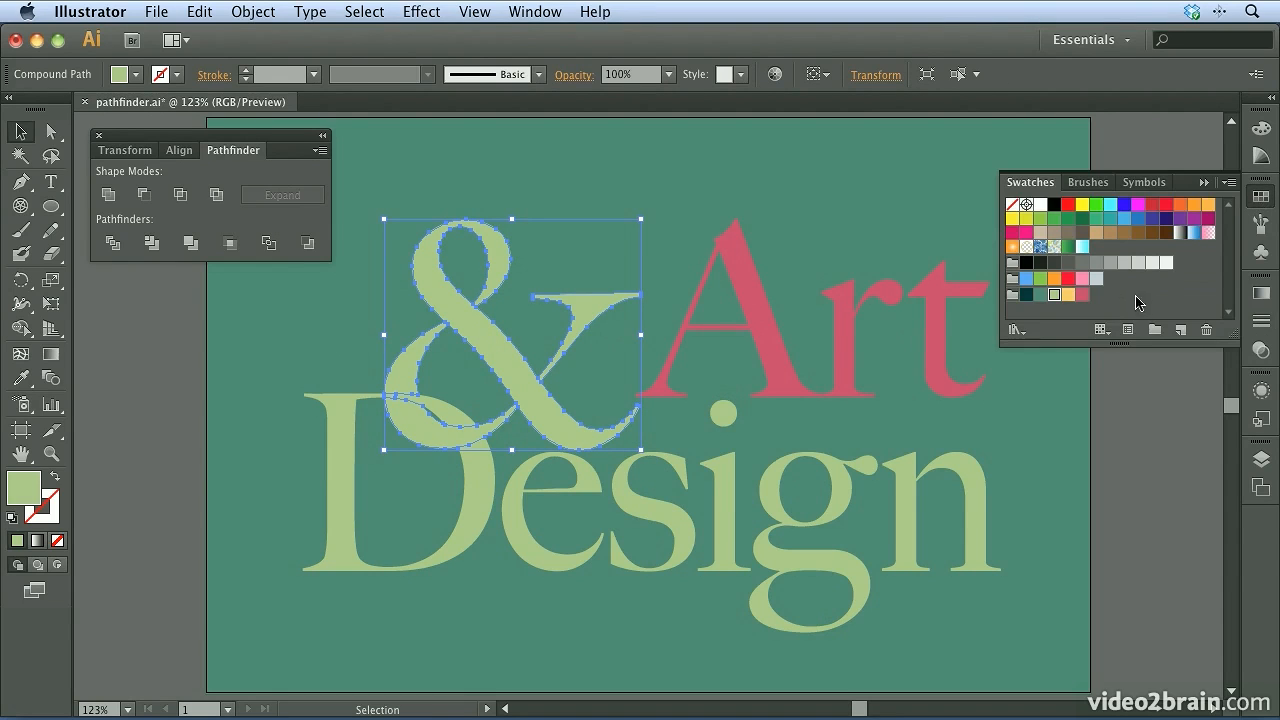
left_click(1026, 294)
left_click(172, 378)
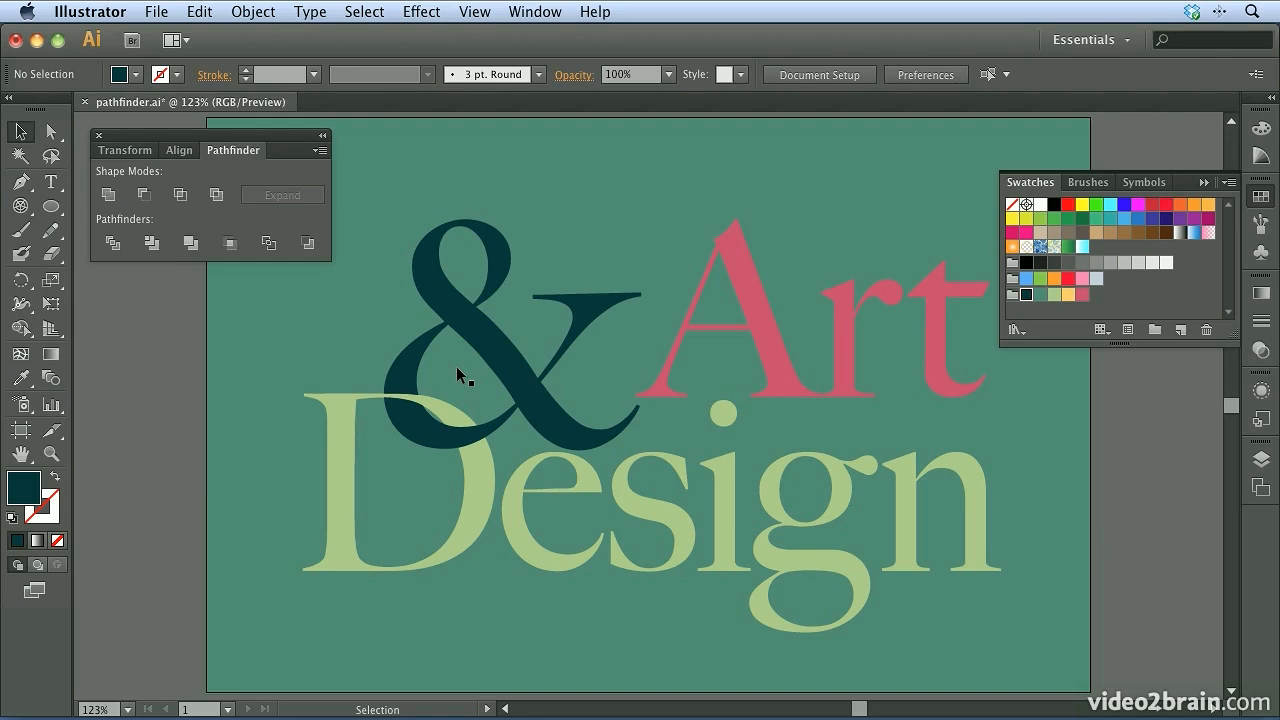
Fill the dot of the letter i in "Design" with the same dark teal swatch, and deselect it
left_click(718, 408)
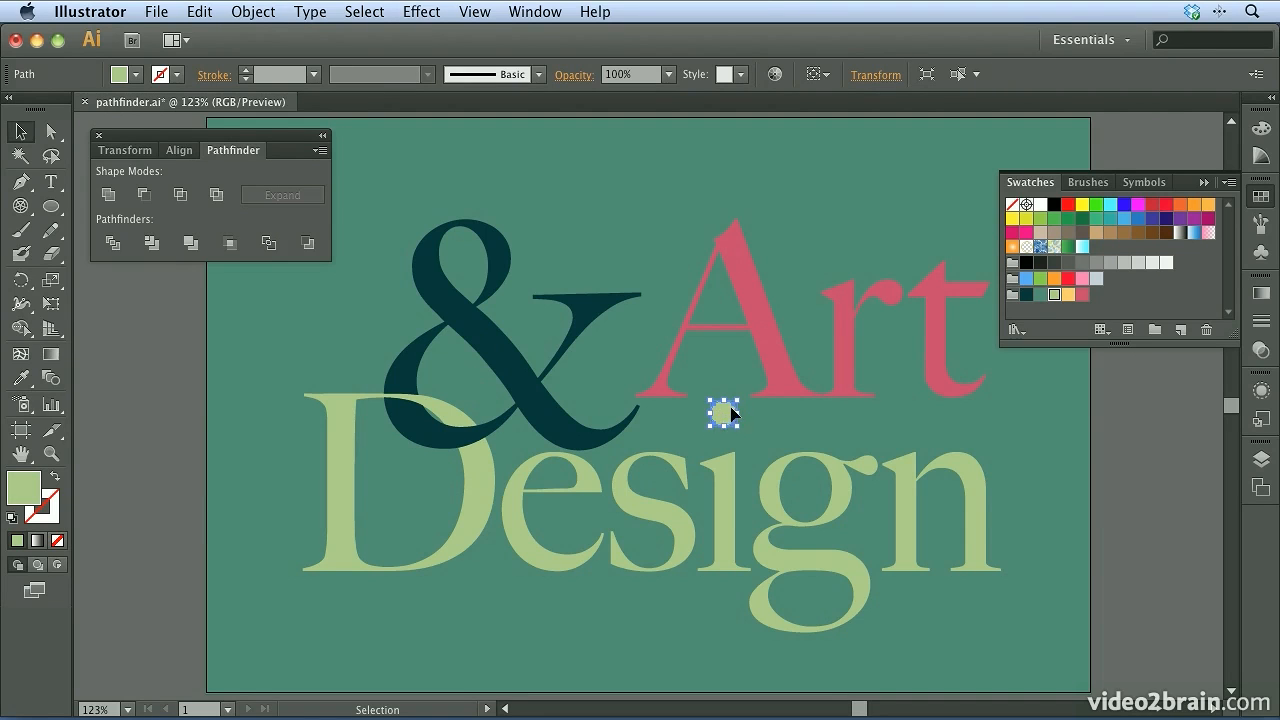
left_click(1026, 295)
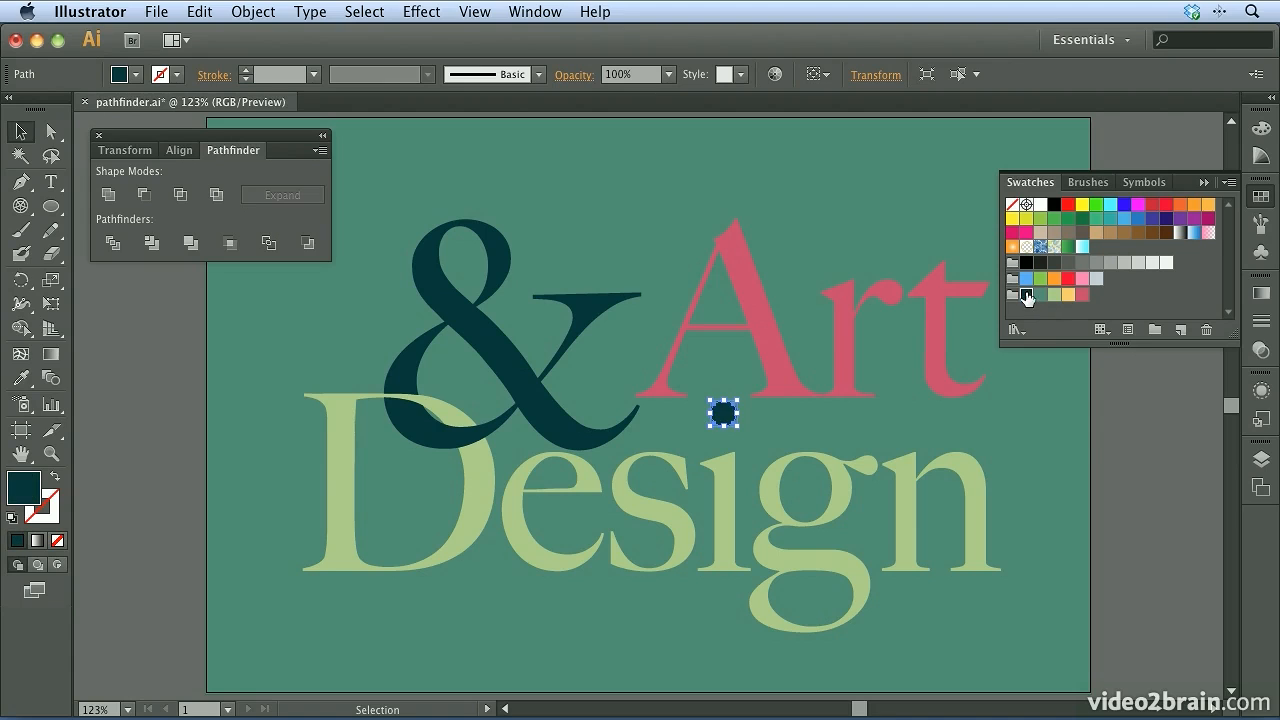
left_click(1110, 420)
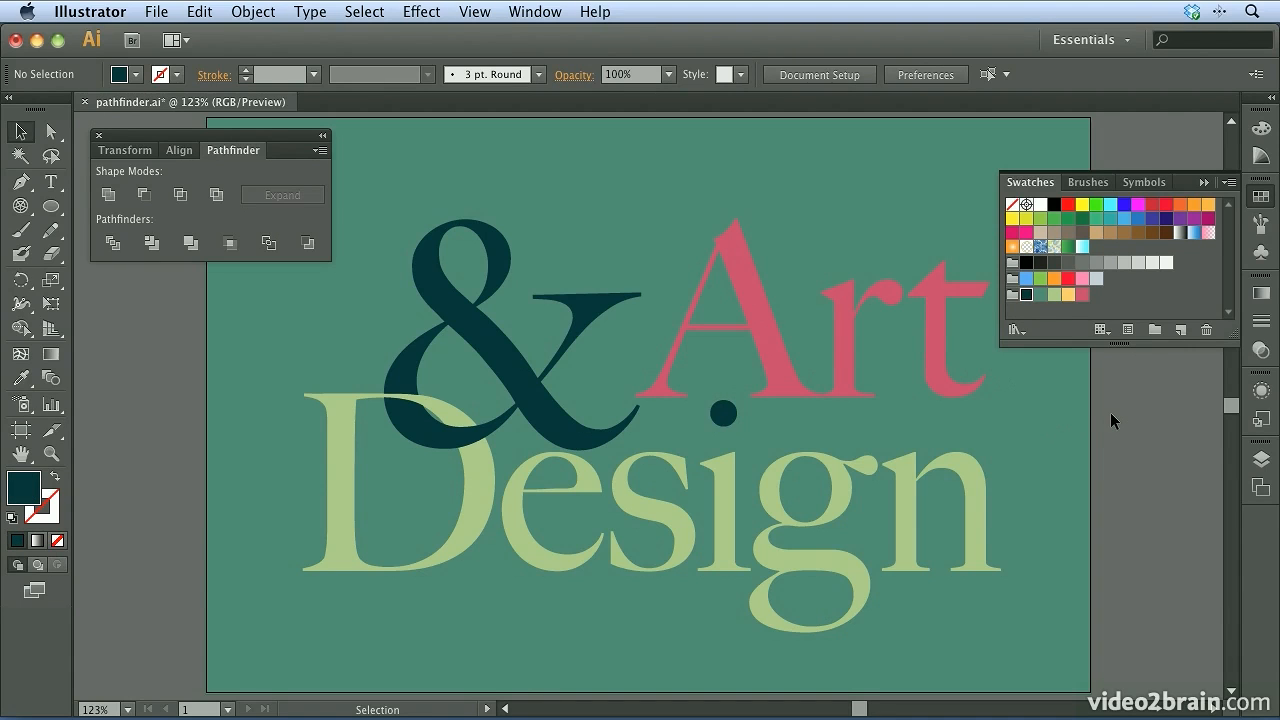